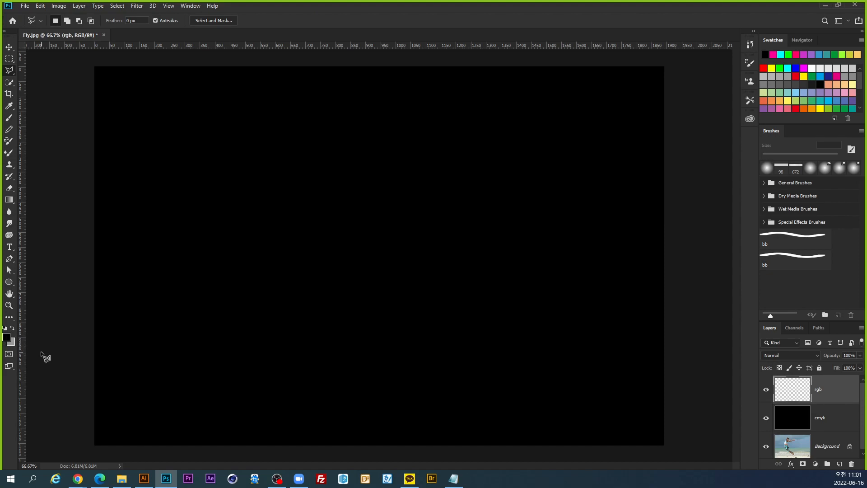
Open the foreground Color Picker, capture its R, G, B and hex fields with 알캡처, and enlarge the capture.
{"action": "left_click", "coordinate": [6, 337]}
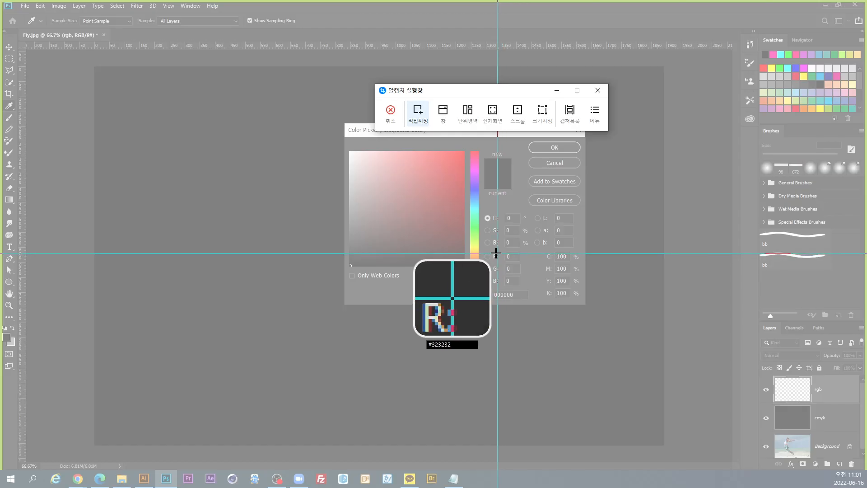
{"action": "left_click_drag", "start_coordinate": [478, 247], "coordinate": [535, 303]}
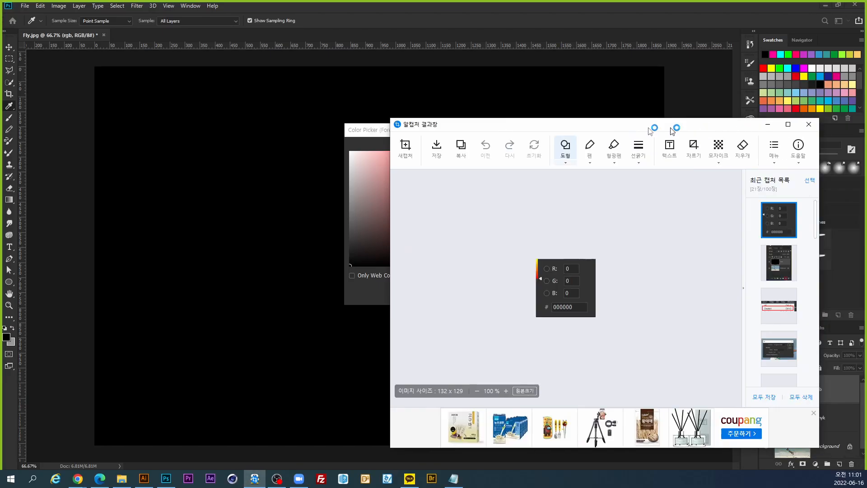
{"action": "left_click_drag", "start_coordinate": [670, 124], "coordinate": [619, 127]}
{"action": "double_click", "coordinate": [618, 128]}
{"action": "scroll", "coordinate": [608, 255], "scroll_direction": "up", "scroll_amount": 6}
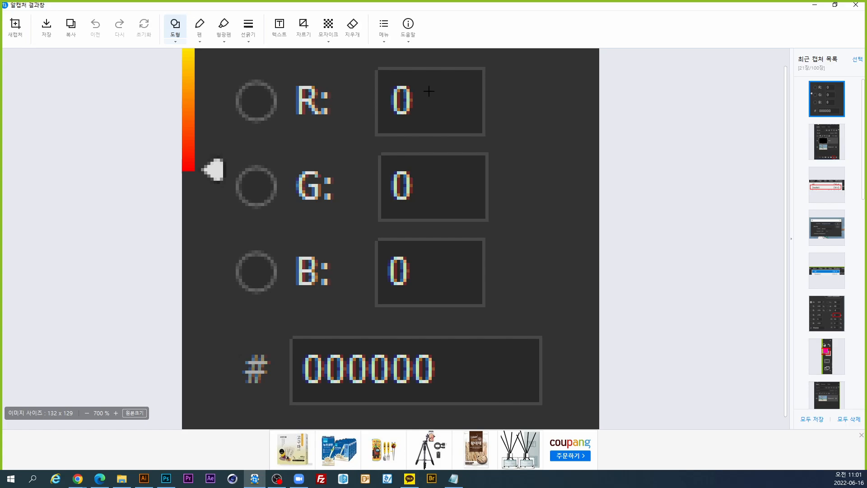
Outline the R, G and B values in the capture with red rectangles, and close the capture window.
{"action": "left_click_drag", "start_coordinate": [380, 77], "coordinate": [429, 125]}
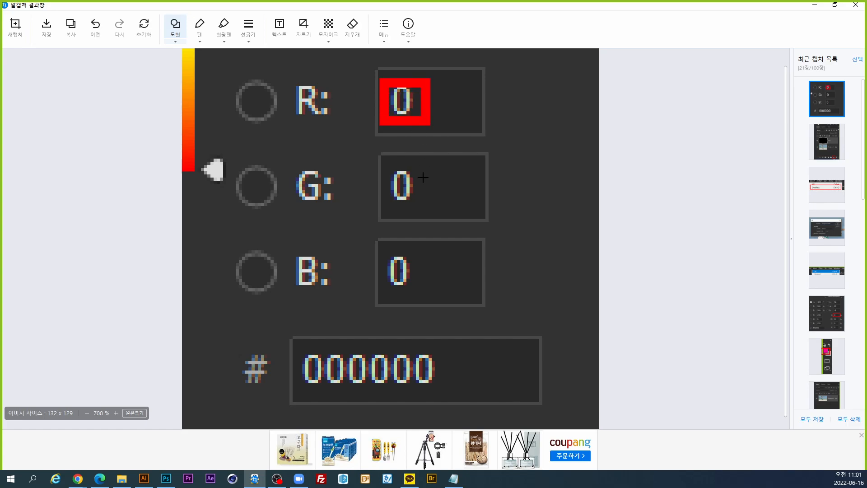
{"action": "left_click_drag", "start_coordinate": [380, 161], "coordinate": [422, 216]}
{"action": "left_click_drag", "start_coordinate": [374, 245], "coordinate": [425, 281]}
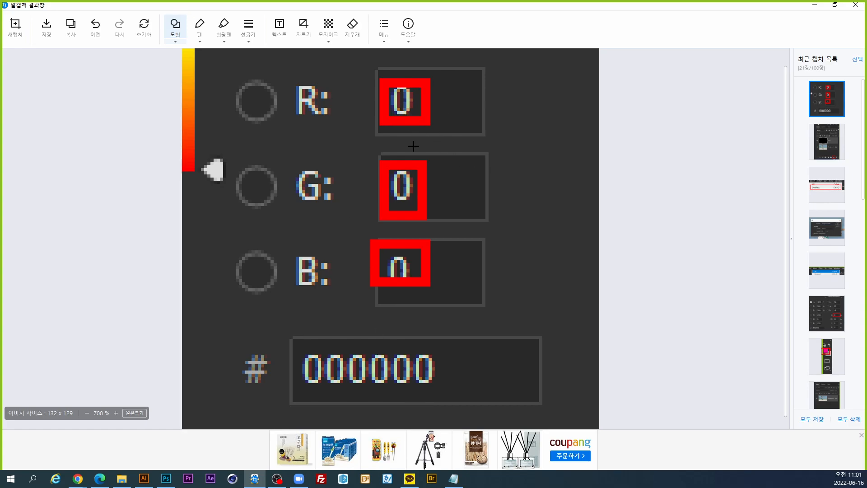
{"action": "left_click", "coordinate": [855, 5]}
Set the foreground color's R, G and B values to 255 each in the Color Picker.
{"action": "left_click", "coordinate": [519, 256]}
{"action": "type", "text": "255"}
{"action": "left_click", "coordinate": [515, 268]}
{"action": "type", "text": "255"}
{"action": "left_click", "coordinate": [517, 282]}
{"action": "type", "text": "255"}
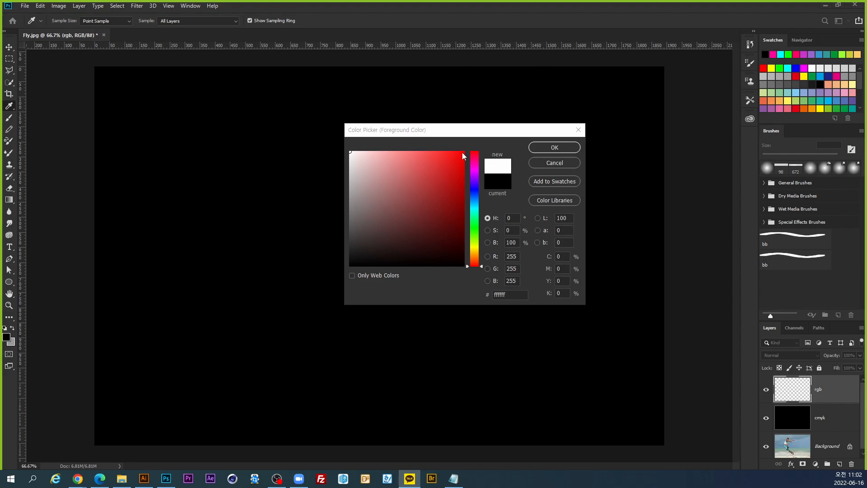
Capture the whole Color Picker dialog, outline its hex value ffffff with a red rectangle, and close the capture window.
{"action": "key", "text": "ctrl+shift+c"}
{"action": "left_click_drag", "start_coordinate": [345, 123], "coordinate": [587, 304]}
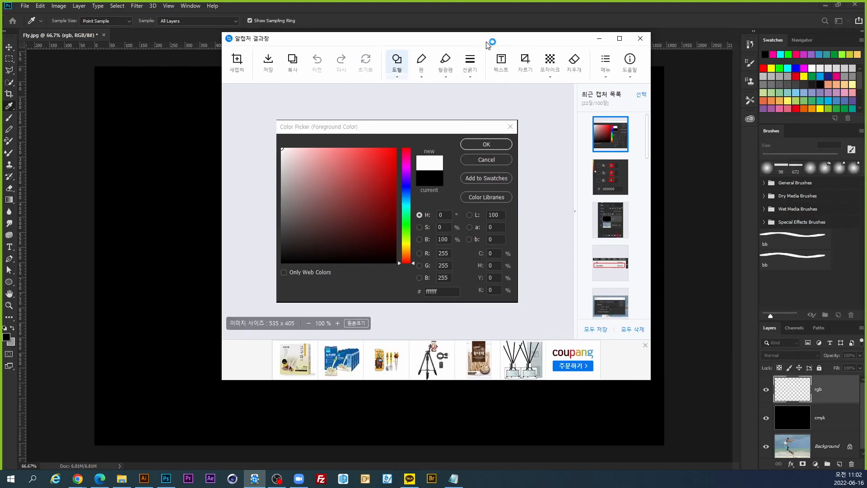
{"action": "scroll", "coordinate": [587, 353], "scroll_direction": "up", "scroll_amount": 2}
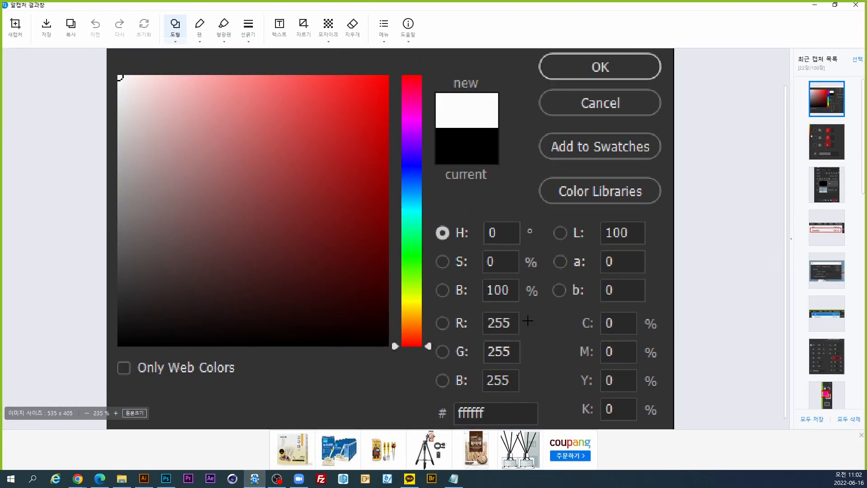
{"action": "left_click_drag", "start_coordinate": [448, 398], "coordinate": [497, 426]}
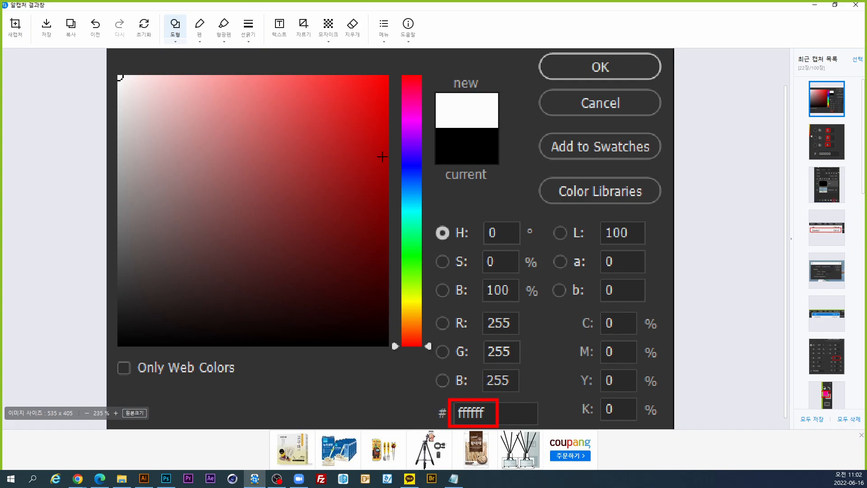
{"action": "left_click", "coordinate": [855, 4]}
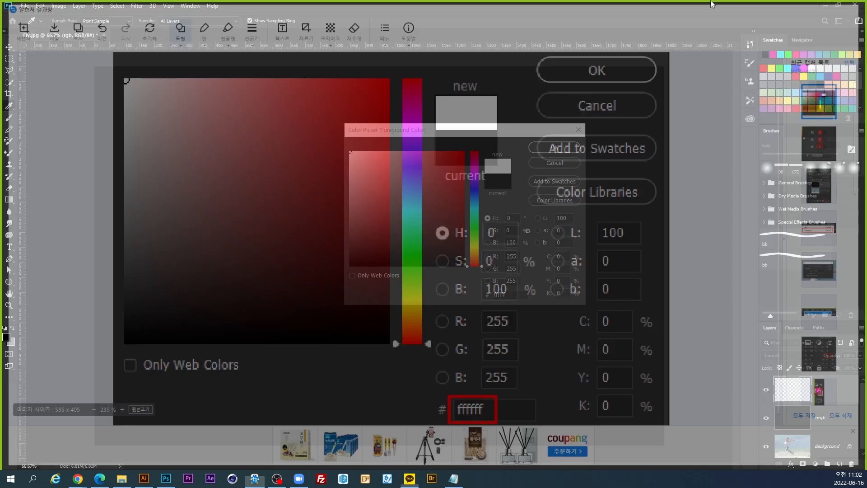
Set the foreground color's hex value to 000000 in the Color Picker.
{"action": "left_click", "coordinate": [536, 300]}
{"action": "left_click_drag", "start_coordinate": [510, 295], "coordinate": [431, 292]}
{"action": "type", "text": "000000"}
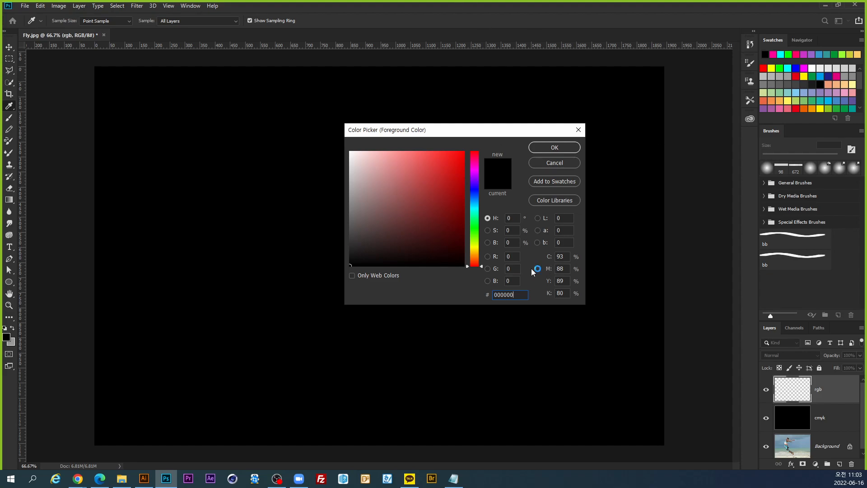
{"action": "key", "text": "ctrl+a"}
Enter 255 for each of R, G and B and accept white as the foreground color.
{"action": "left_click", "coordinate": [516, 257]}
{"action": "type", "text": "255"}
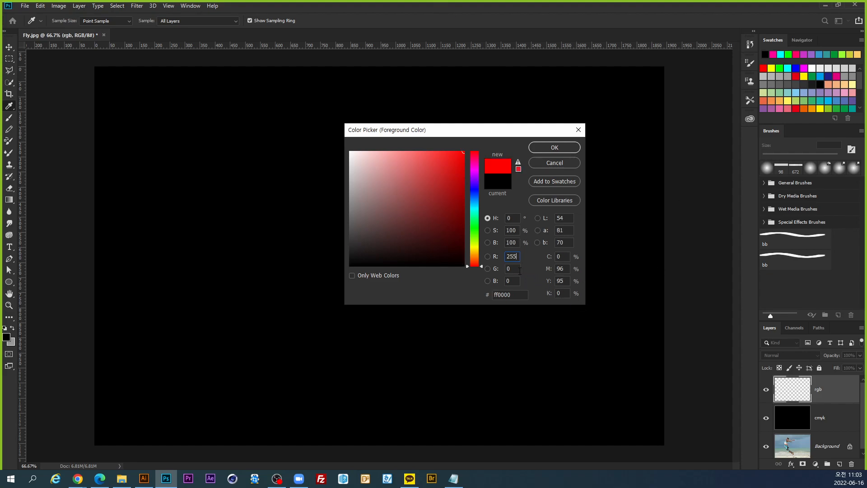
{"action": "type", "text": "255"}
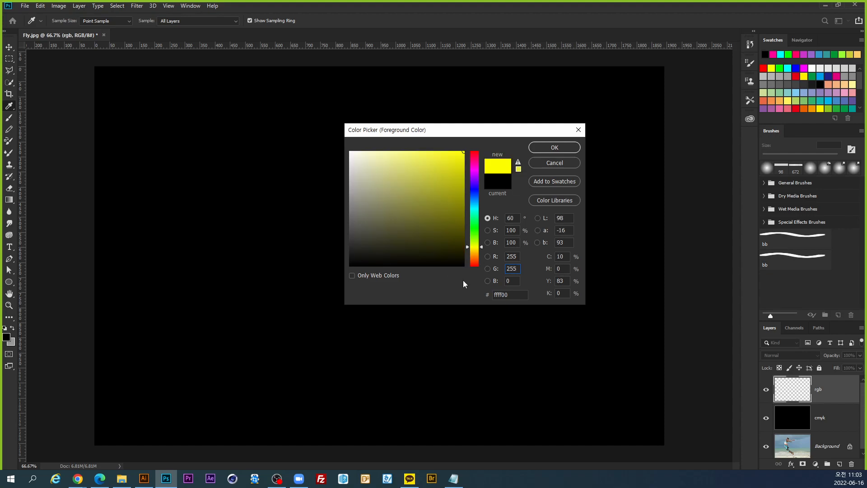
{"action": "key", "text": "Tab"}
{"action": "type", "text": "255"}
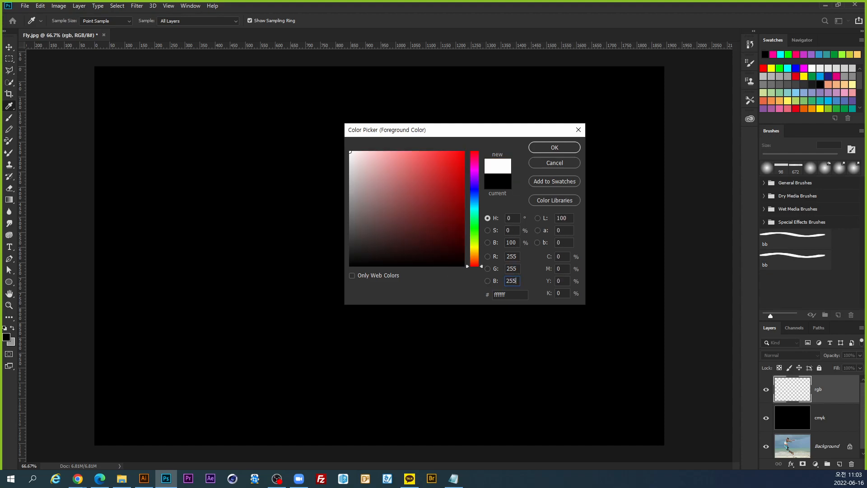
{"action": "left_click", "coordinate": [571, 150]}
{"action": "key", "text": "l"}
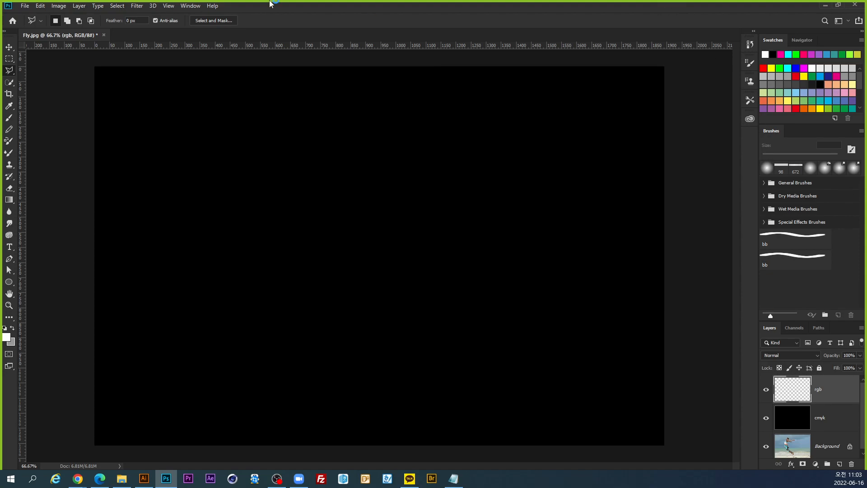
Select the entire canvas on the rgb layer.
{"action": "left_click", "coordinate": [47, 7]}
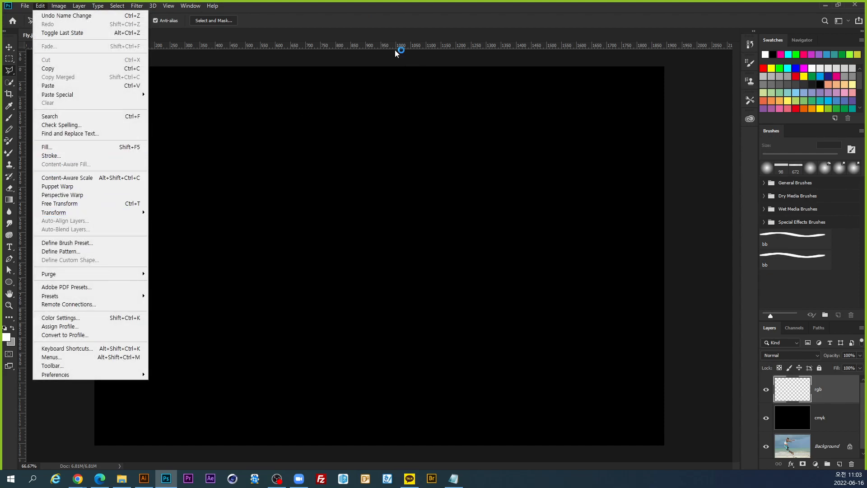
{"action": "left_click", "coordinate": [120, 7]}
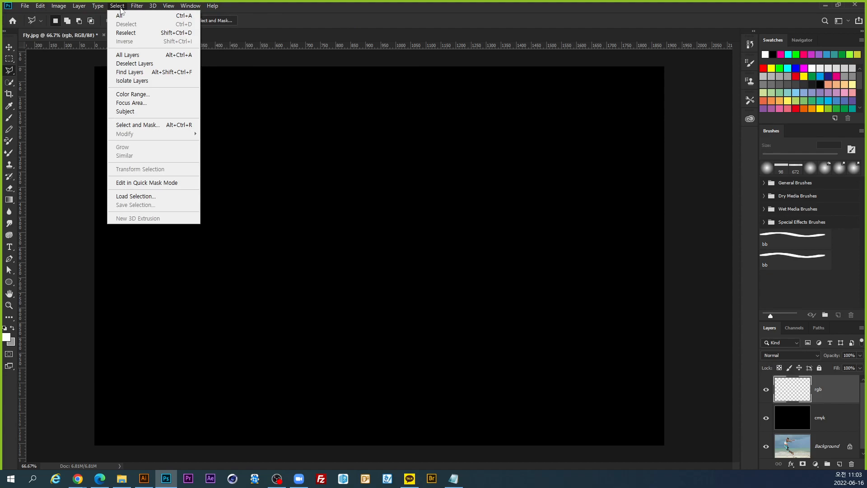
{"action": "left_click", "coordinate": [122, 16]}
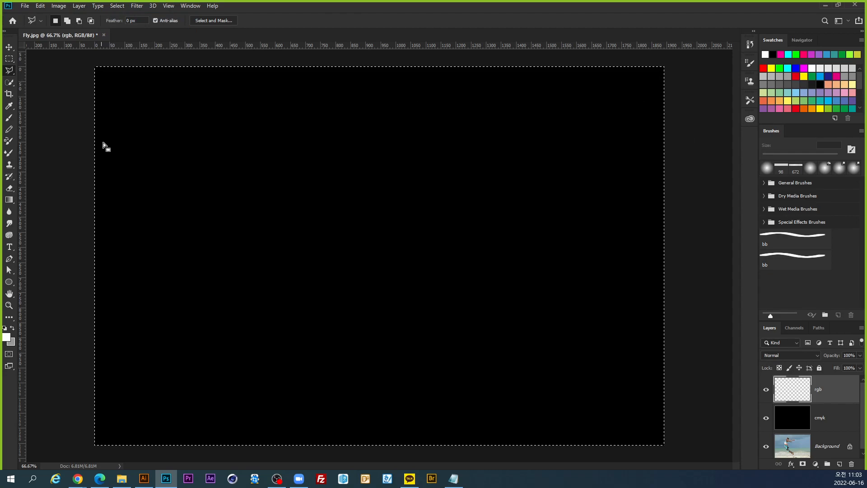
Open the Fill dialog for the selected canvas area.
{"action": "left_click", "coordinate": [7, 338]}
{"action": "left_click", "coordinate": [40, 6]}
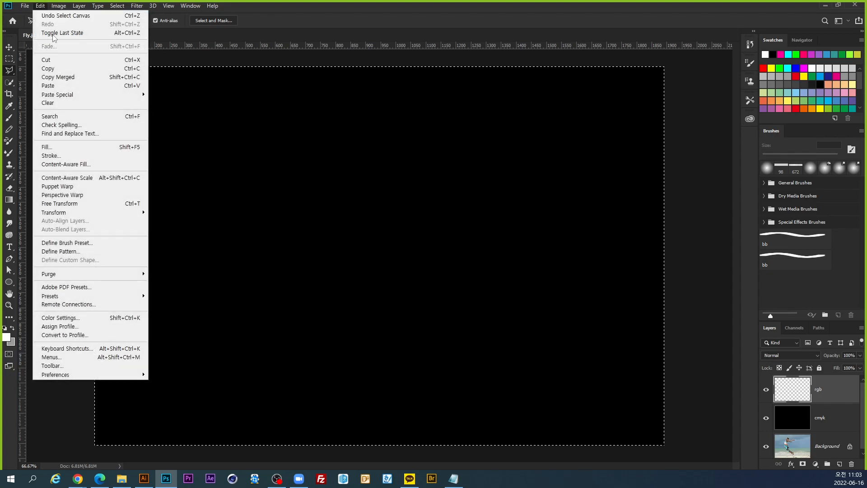
{"action": "left_click", "coordinate": [74, 147]}
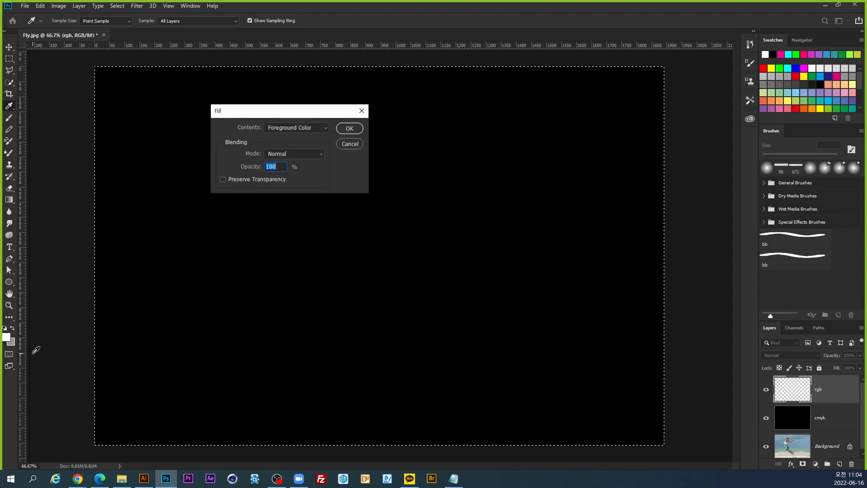
Capture the foreground and background color swatches, outline each with a red rectangle in the enlarged capture, and close it.
{"action": "key", "text": "ctrl+shift+c"}
{"action": "left_click_drag", "start_coordinate": [1, 323], "coordinate": [27, 358]}
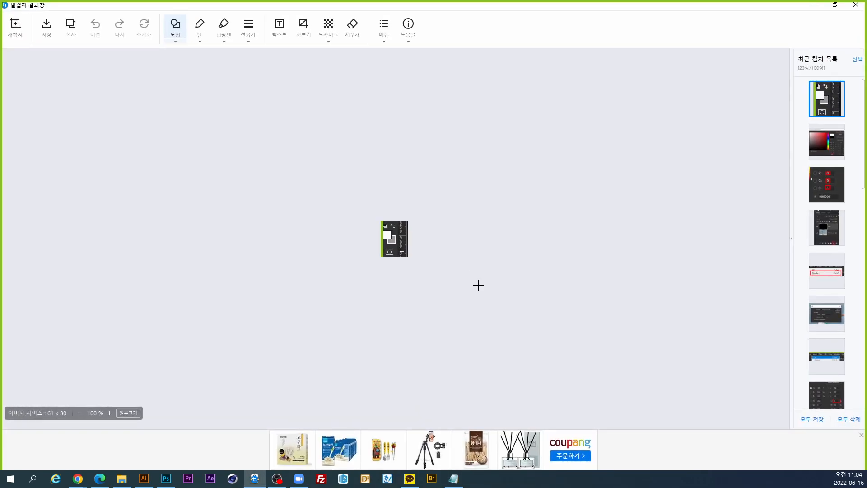
{"action": "scroll", "coordinate": [478, 285], "scroll_direction": "up", "scroll_amount": 5}
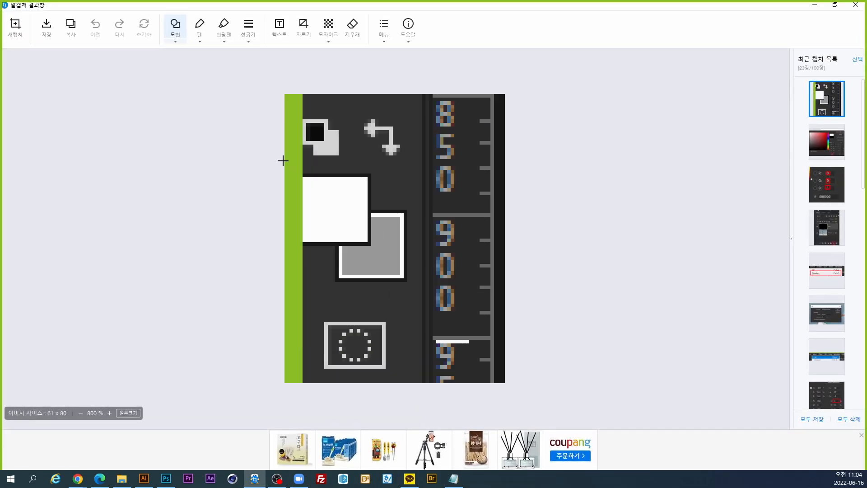
{"action": "left_click_drag", "start_coordinate": [285, 159], "coordinate": [367, 244]}
{"action": "left_click_drag", "start_coordinate": [332, 198], "coordinate": [412, 289]}
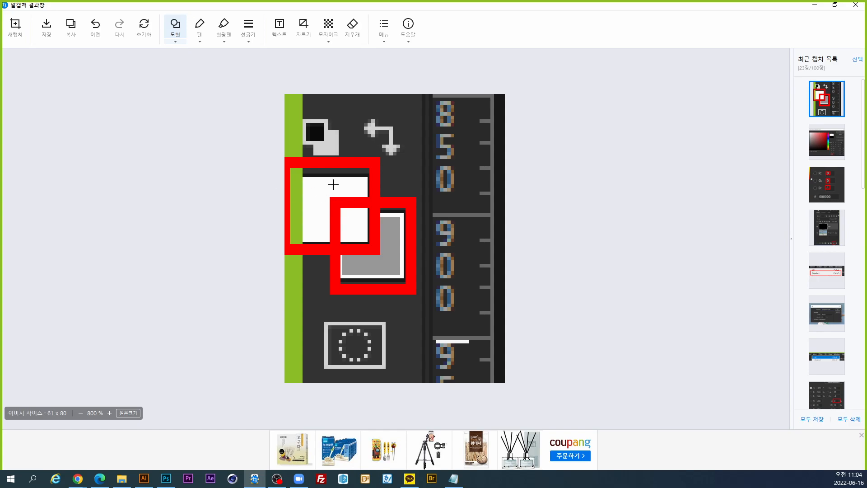
{"action": "left_click", "coordinate": [856, 5]}
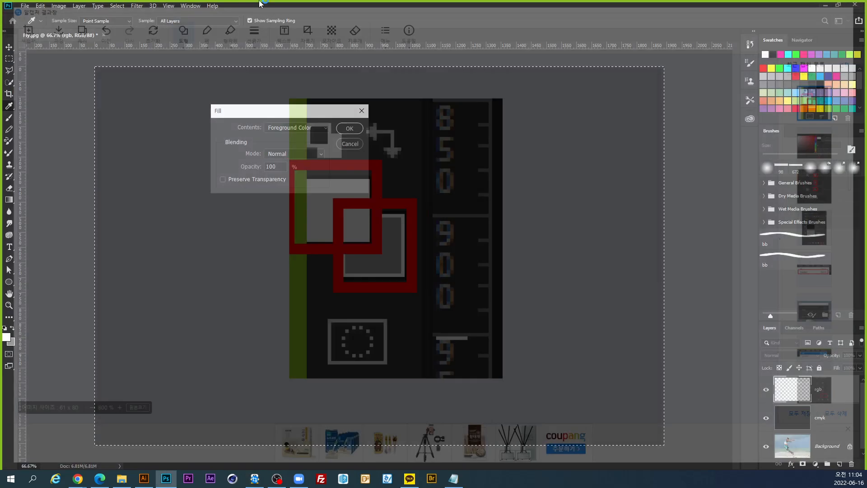
Fill the rgb layer's selection with the Foreground Color in Normal mode at 100% opacity, and deselect.
{"action": "left_click", "coordinate": [350, 128]}
{"action": "key", "text": "l"}
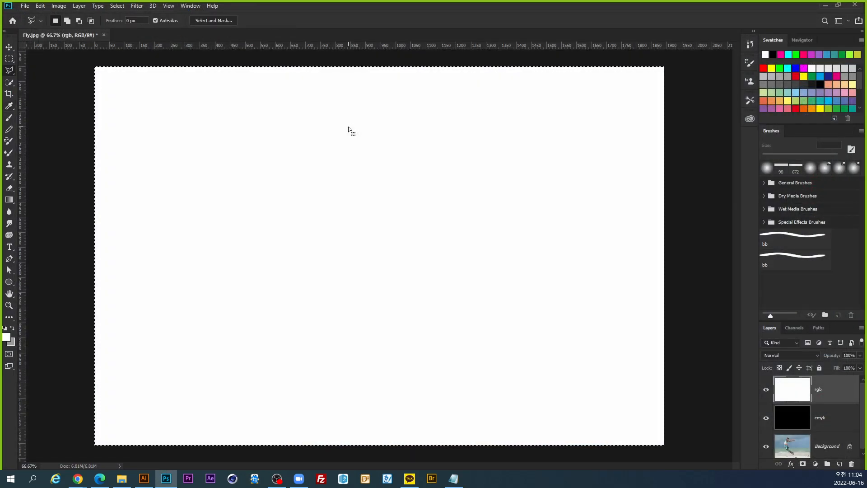
{"action": "key", "text": "ctrl+d"}
Close Fly.jpg without saving, and switch to the graphics textbook PDF in Microsoft Edge.
{"action": "left_click", "coordinate": [104, 35]}
{"action": "left_click", "coordinate": [429, 177]}
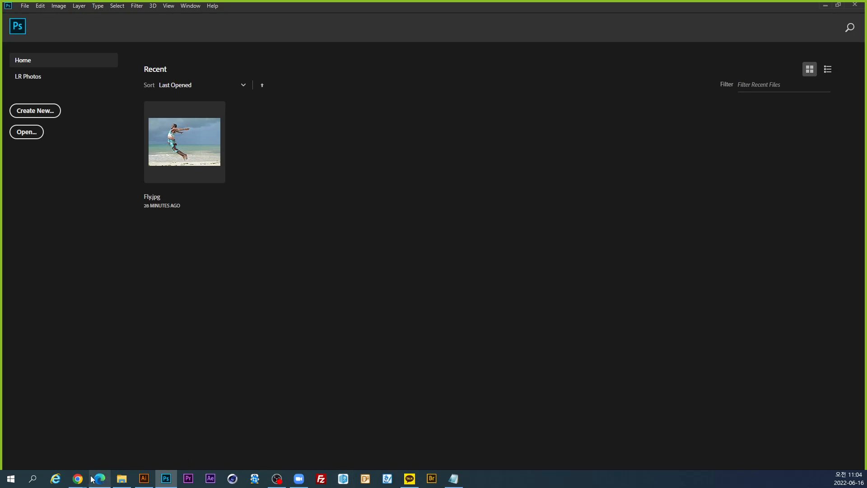
{"action": "mouse_move", "coordinate": [83, 480]}
{"action": "left_click", "coordinate": [99, 478]}
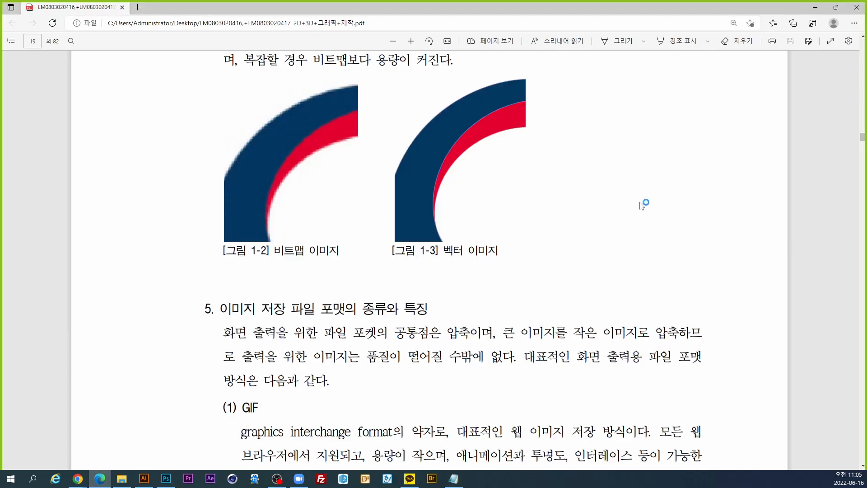
Examine section 4 on bitmap and vector images, comparing the edges of the two example figures up close.
{"action": "scroll", "coordinate": [631, 201], "scroll_direction": "up", "scroll_amount": 3}
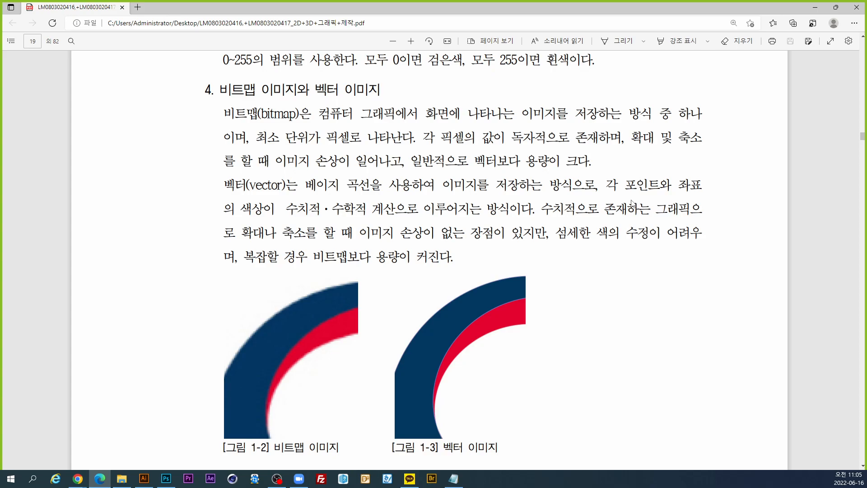
{"action": "left_click_drag", "start_coordinate": [211, 90], "coordinate": [637, 169]}
{"action": "left_click", "coordinate": [657, 168]}
{"action": "scroll", "coordinate": [288, 156], "scroll_direction": "down", "scroll_amount": 3}
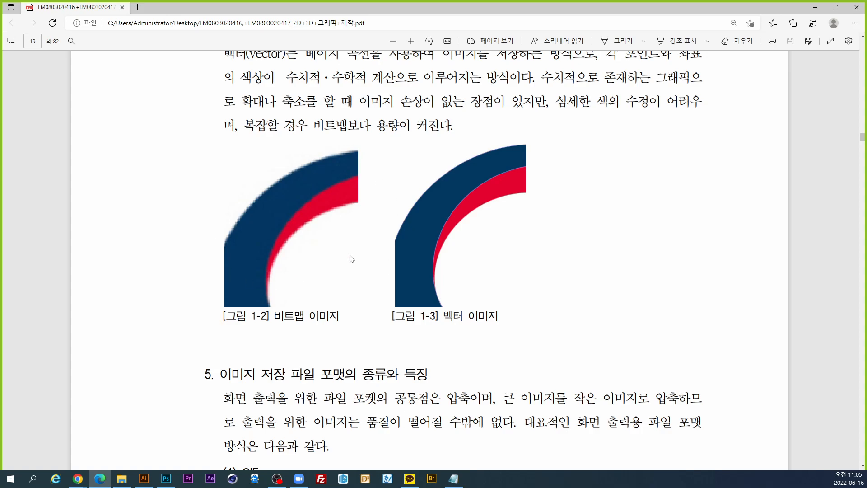
{"action": "scroll", "coordinate": [350, 255], "scroll_direction": "up", "scroll_amount": 1}
{"action": "scroll", "coordinate": [350, 255], "scroll_direction": "down", "scroll_amount": 1}
{"action": "scroll", "coordinate": [351, 257], "scroll_direction": "up", "scroll_amount": 3}
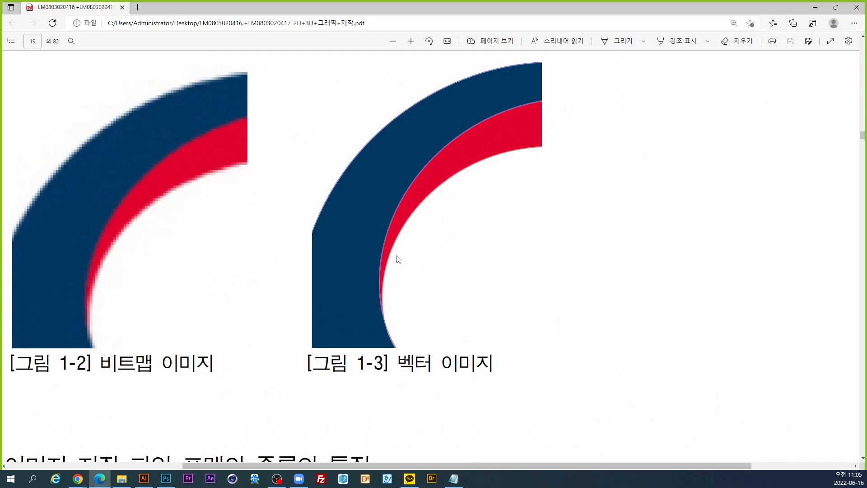
{"action": "scroll", "coordinate": [473, 205], "scroll_direction": "down", "scroll_amount": 3}
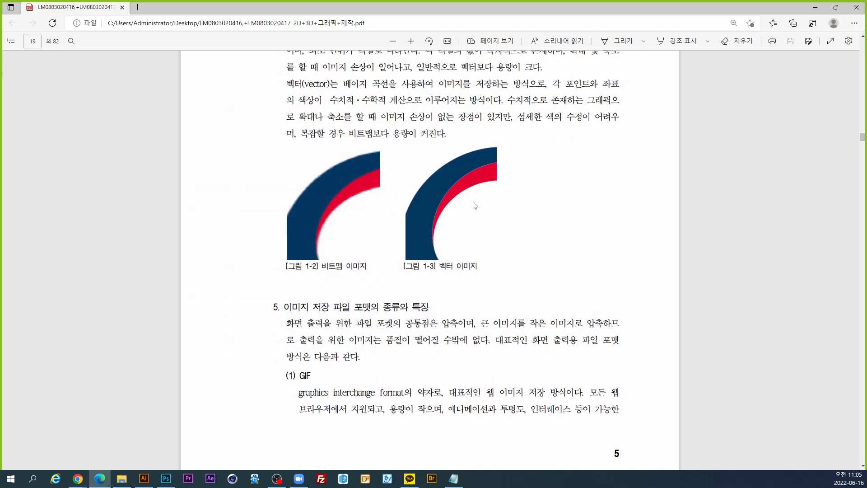
Review section 5 on image file formats, reading the descriptions of GIF, JPEG and PNG.
{"action": "scroll", "coordinate": [472, 205], "scroll_direction": "down", "scroll_amount": 5}
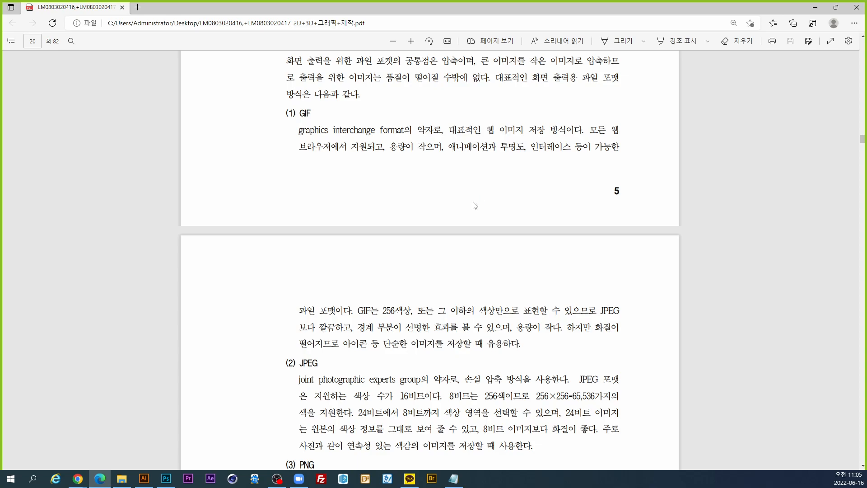
{"action": "scroll", "coordinate": [479, 253], "scroll_direction": "down", "scroll_amount": 10}
{"action": "scroll", "coordinate": [478, 252], "scroll_direction": "down", "scroll_amount": 10}
{"action": "scroll", "coordinate": [479, 253], "scroll_direction": "up", "scroll_amount": 20}
{"action": "scroll", "coordinate": [478, 252], "scroll_direction": "up", "scroll_amount": 2}
{"action": "scroll", "coordinate": [479, 253], "scroll_direction": "down", "scroll_amount": 4}
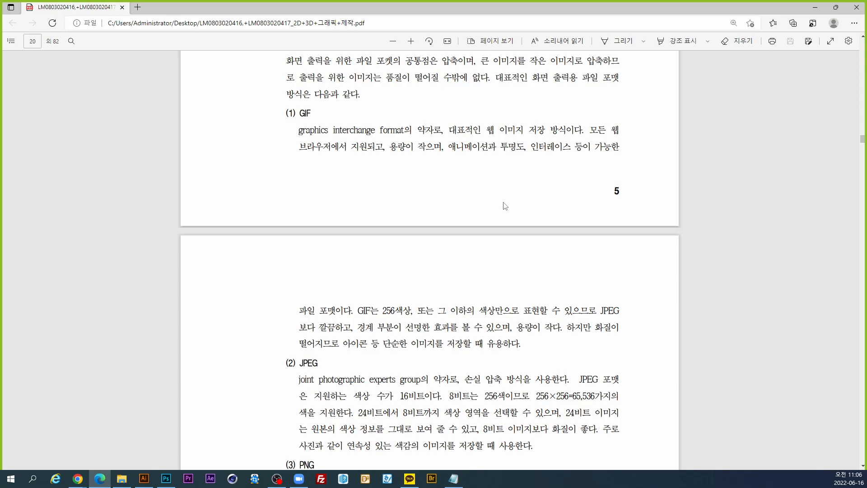
{"action": "scroll", "coordinate": [582, 209], "scroll_direction": "down", "scroll_amount": 5}
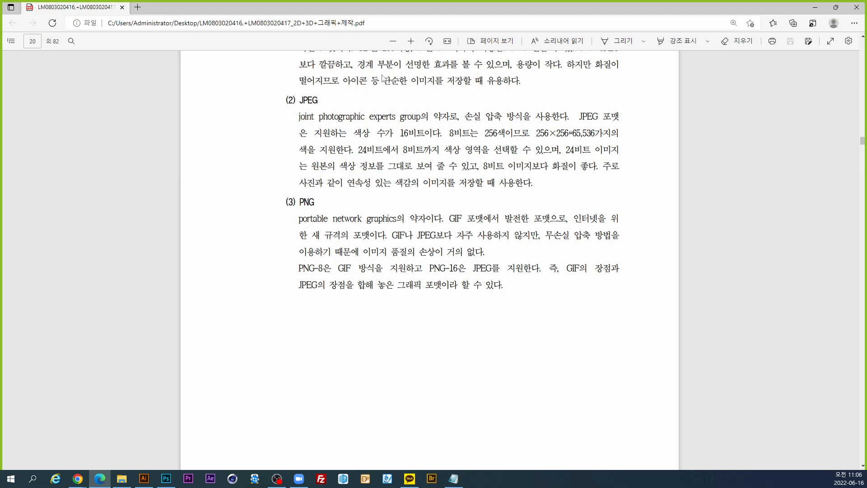
{"action": "scroll", "coordinate": [457, 241], "scroll_direction": "up", "scroll_amount": 9}
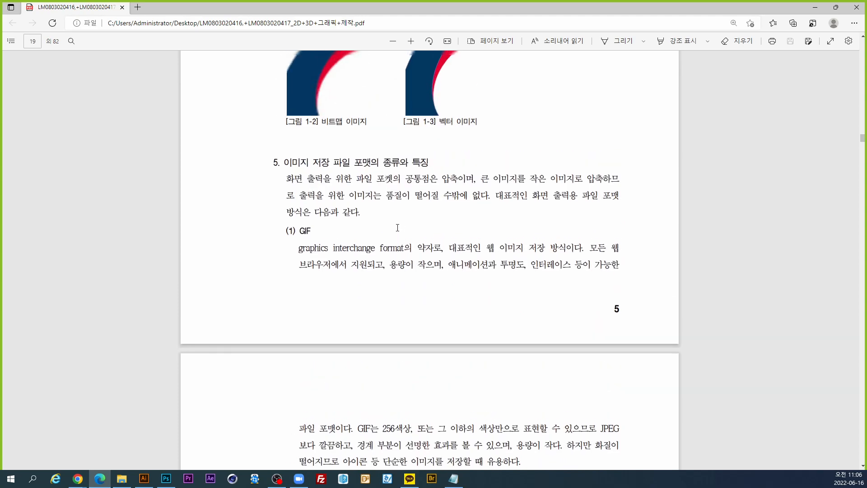
Reread the GIF, JPEG and PNG descriptions in section 5, and select the PNG sentence about lossless compression.
{"action": "scroll", "coordinate": [398, 227], "scroll_direction": "down", "scroll_amount": 3}
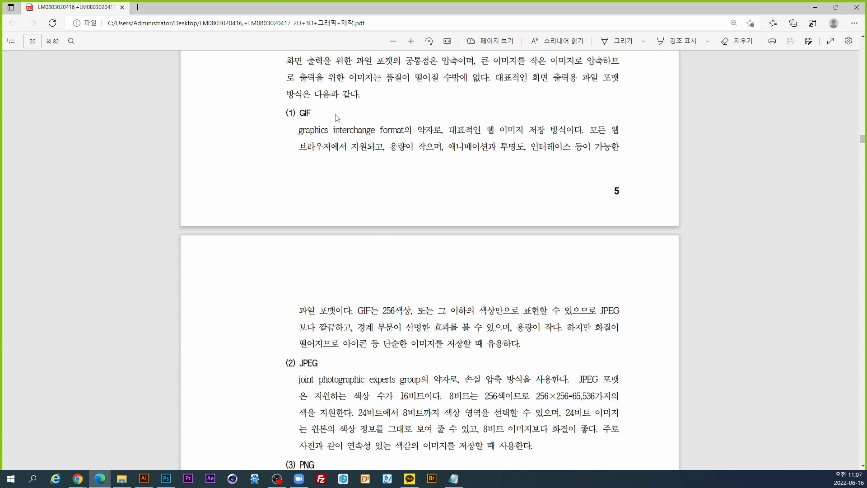
{"action": "scroll", "coordinate": [356, 213], "scroll_direction": "down", "scroll_amount": 4}
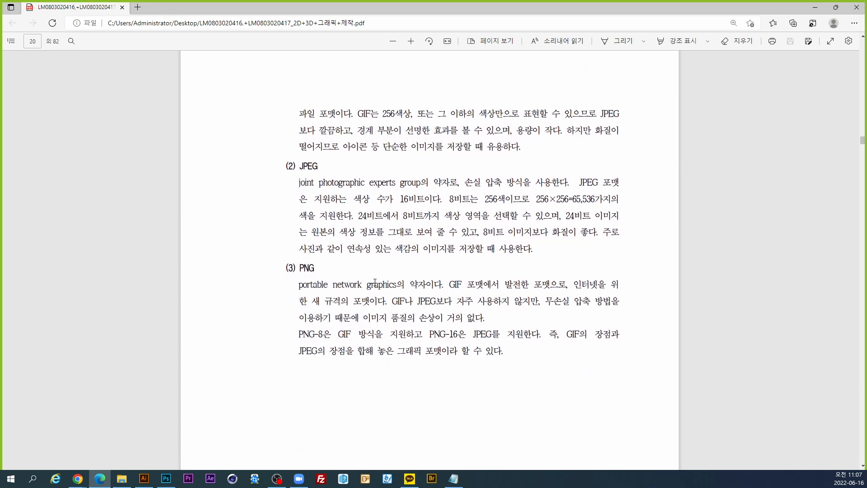
{"action": "scroll", "coordinate": [375, 282], "scroll_direction": "up", "scroll_amount": 5}
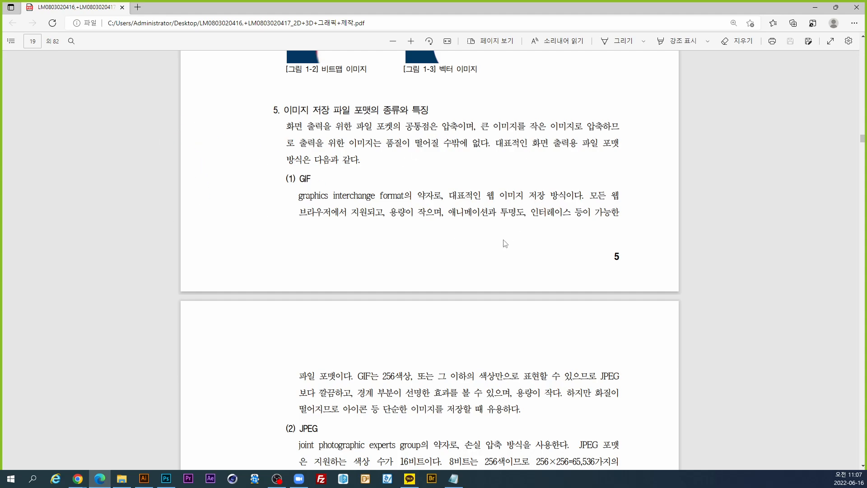
{"action": "scroll", "coordinate": [505, 243], "scroll_direction": "down", "scroll_amount": 7}
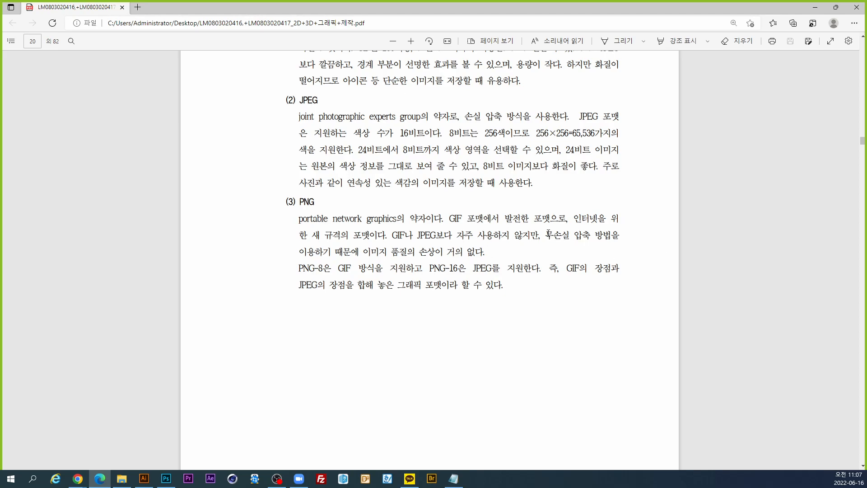
{"action": "left_click_drag", "start_coordinate": [548, 233], "coordinate": [487, 251]}
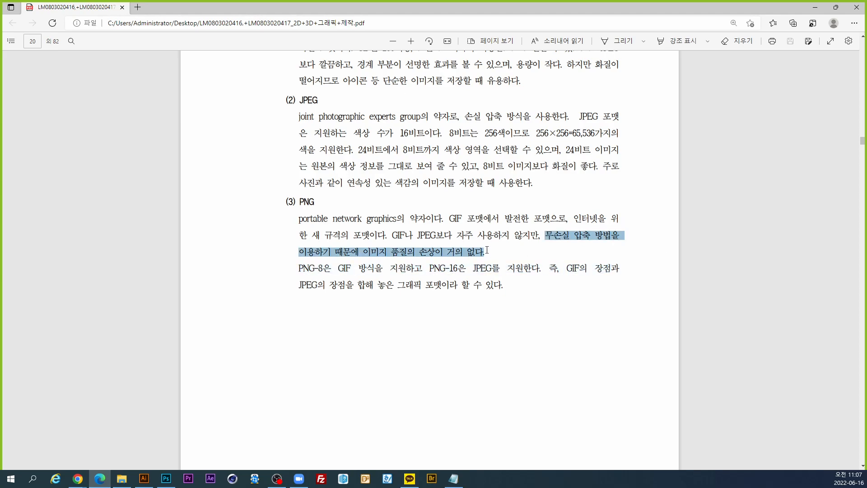
{"action": "left_click", "coordinate": [519, 252]}
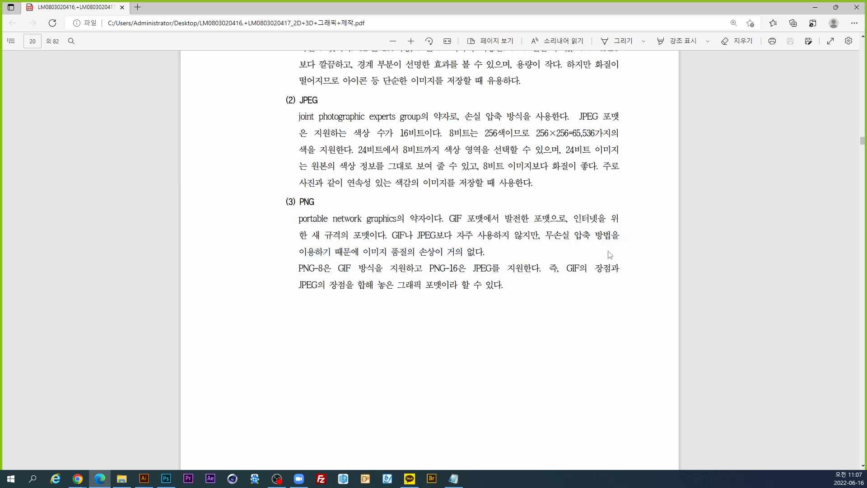
{"action": "scroll", "coordinate": [610, 254], "scroll_direction": "up", "scroll_amount": 5}
{"action": "left_click_drag", "start_coordinate": [559, 212], "coordinate": [534, 254]}
{"action": "scroll", "coordinate": [474, 257], "scroll_direction": "down", "scroll_amount": 3}
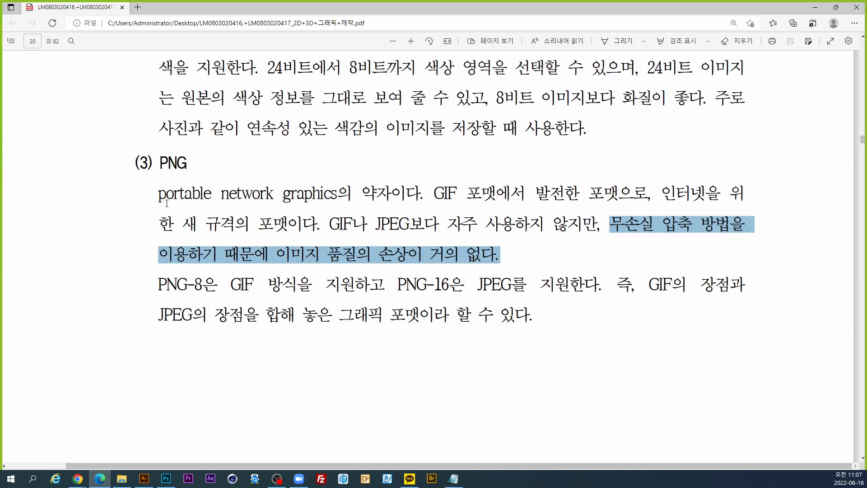
Compare the GIF, JPEG and PNG descriptions in the enlarged text, and clear the text selection.
{"action": "scroll", "coordinate": [343, 209], "scroll_direction": "up", "scroll_amount": 4}
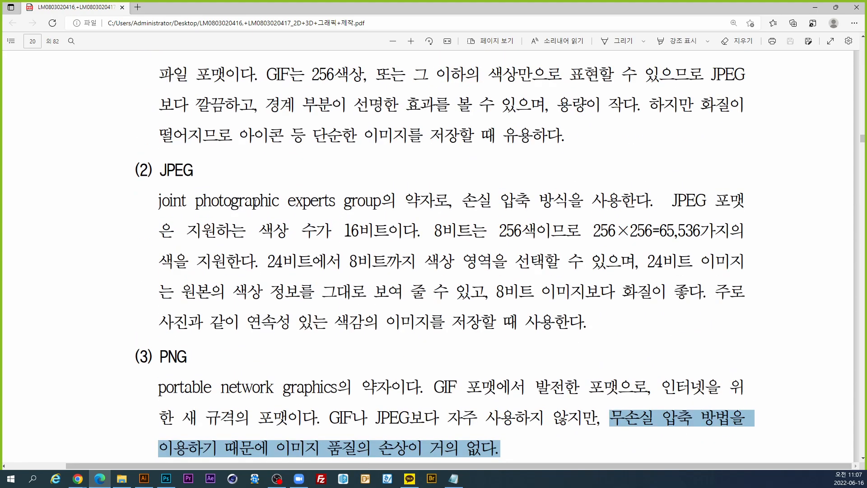
{"action": "scroll", "coordinate": [346, 204], "scroll_direction": "up", "scroll_amount": 1}
{"action": "scroll", "coordinate": [365, 204], "scroll_direction": "up", "scroll_amount": 10}
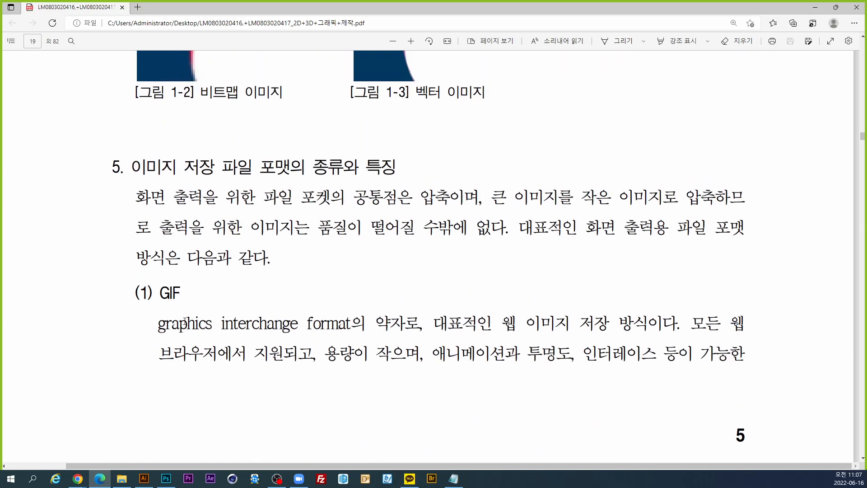
{"action": "scroll", "coordinate": [318, 324], "scroll_direction": "down", "scroll_amount": 10}
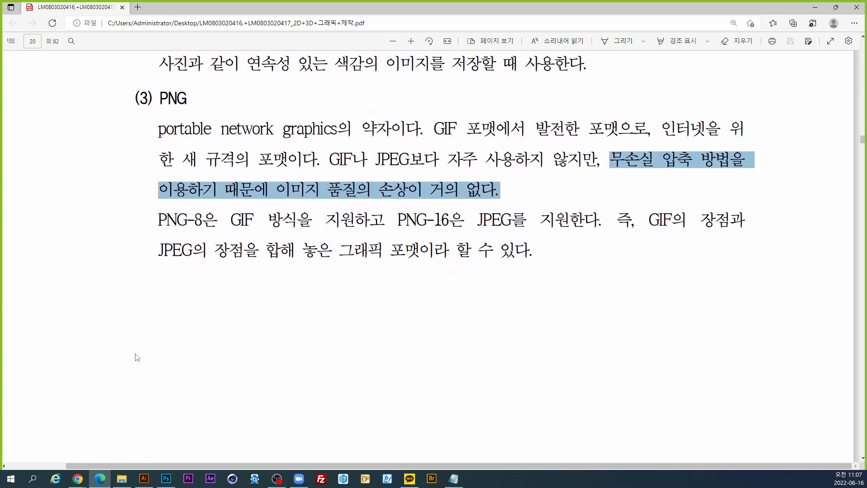
{"action": "scroll", "coordinate": [480, 330], "scroll_direction": "up", "scroll_amount": 3}
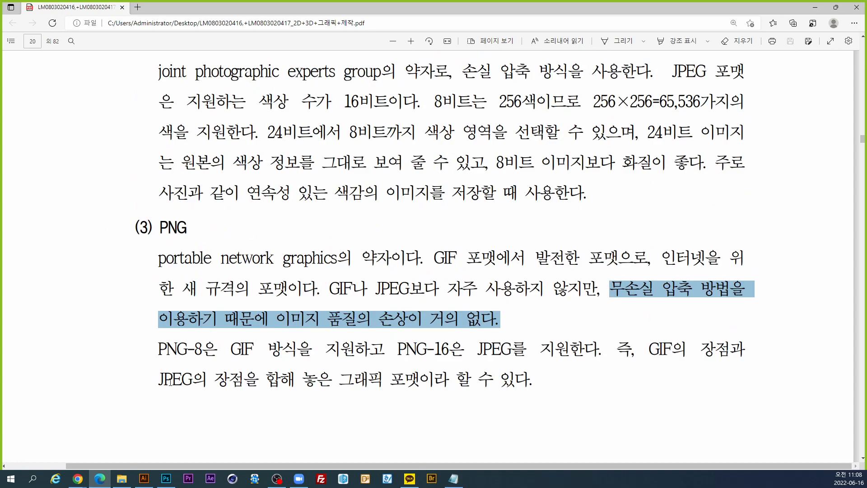
{"action": "scroll", "coordinate": [273, 322], "scroll_direction": "down", "scroll_amount": 5}
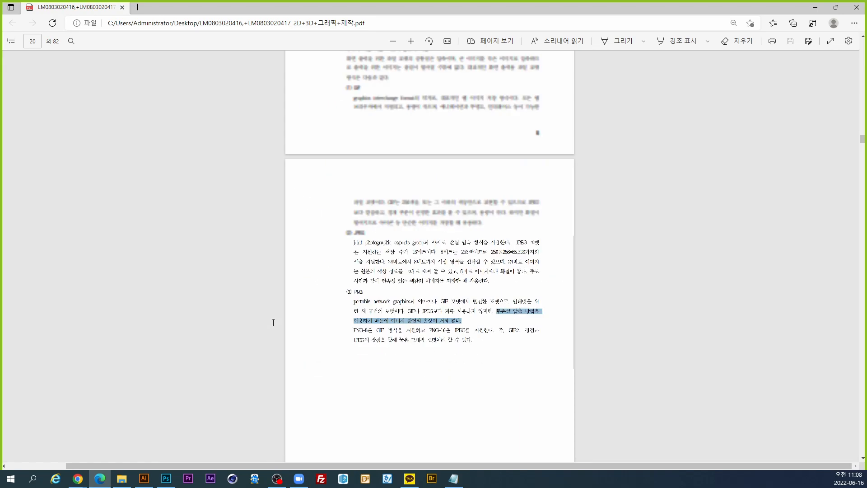
{"action": "scroll", "coordinate": [273, 322], "scroll_direction": "up", "scroll_amount": 4}
{"action": "left_click", "coordinate": [273, 322]}
Skim the practice activities that follow the file format theory, up to section 1-2 on page 25.
{"action": "scroll", "coordinate": [273, 322], "scroll_direction": "down", "scroll_amount": 15}
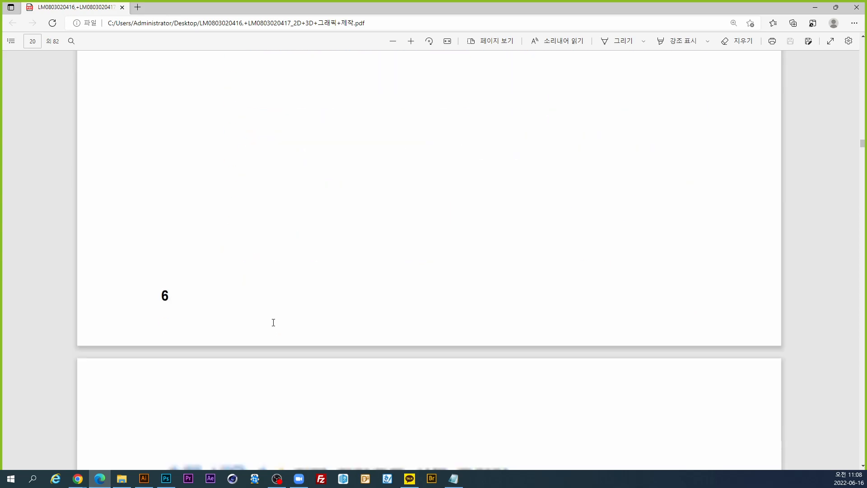
{"action": "scroll", "coordinate": [273, 322], "scroll_direction": "down", "scroll_amount": 4}
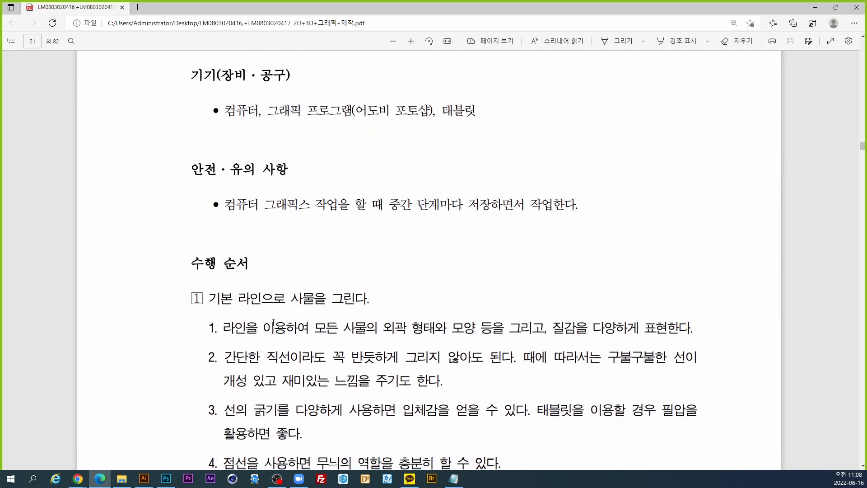
{"action": "scroll", "coordinate": [273, 322], "scroll_direction": "down", "scroll_amount": 16}
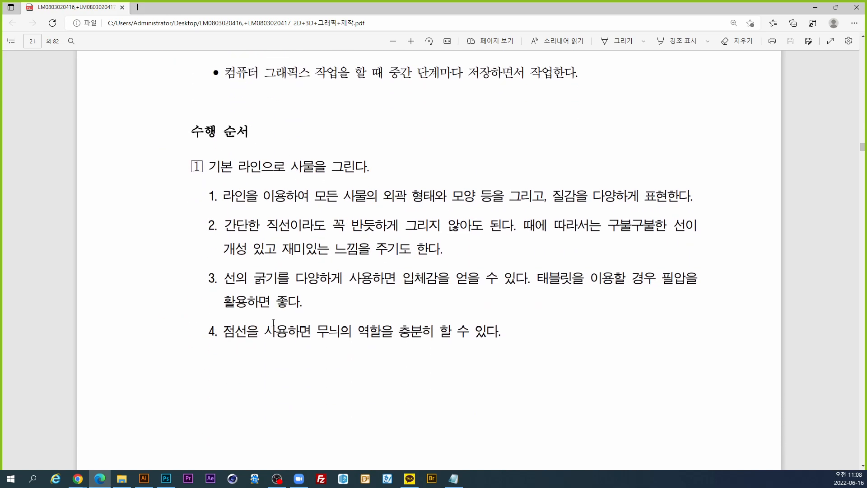
{"action": "scroll", "coordinate": [273, 322], "scroll_direction": "down", "scroll_amount": 16}
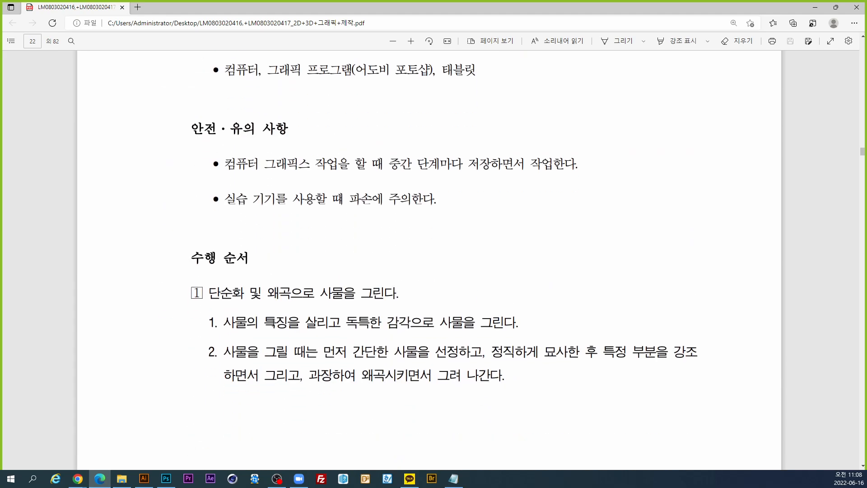
{"action": "scroll", "coordinate": [274, 322], "scroll_direction": "down", "scroll_amount": 16}
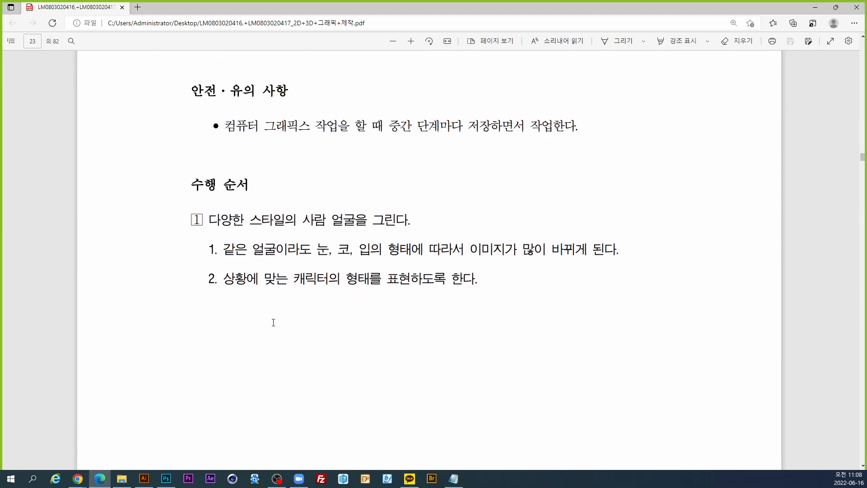
{"action": "scroll", "coordinate": [273, 322], "scroll_direction": "down", "scroll_amount": 16}
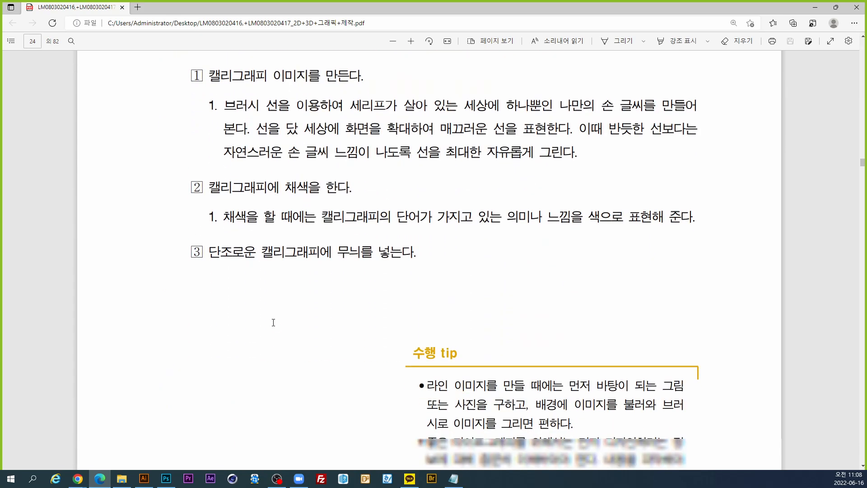
Return to practice activity 2 on simplified and distorted objects, and select its image materials line.
{"action": "scroll", "coordinate": [273, 322], "scroll_direction": "up", "scroll_amount": 15}
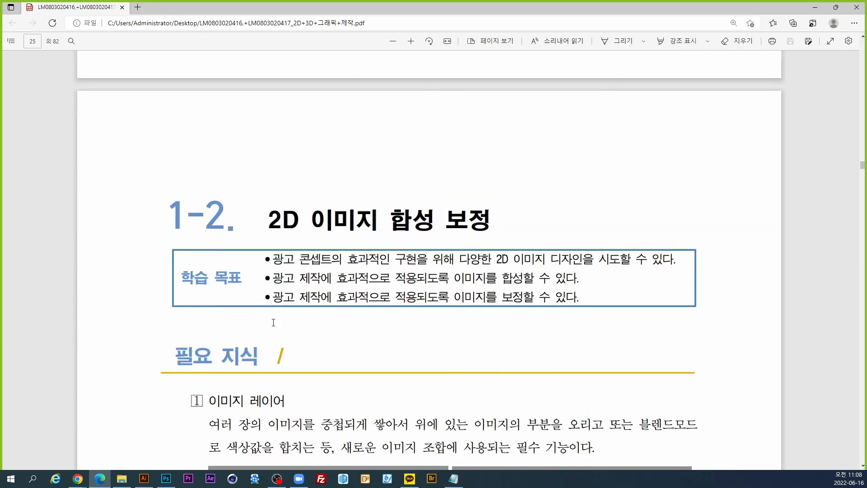
{"action": "scroll", "coordinate": [273, 322], "scroll_direction": "up", "scroll_amount": 15}
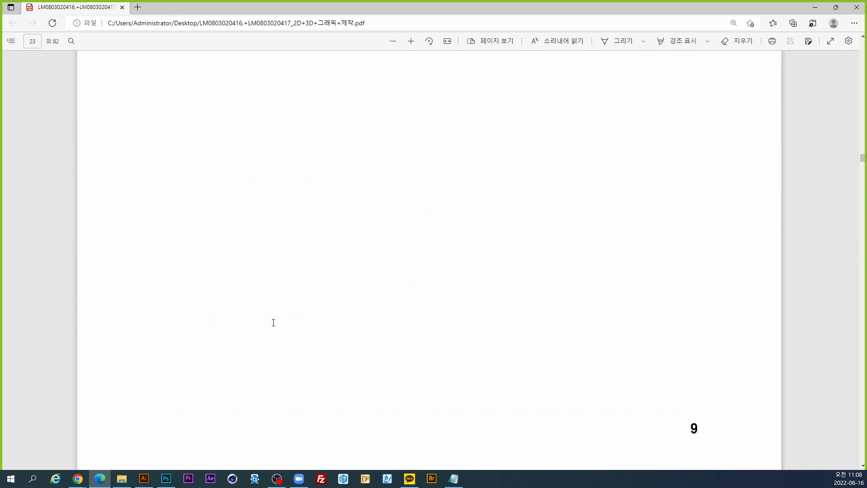
{"action": "scroll", "coordinate": [273, 322], "scroll_direction": "up", "scroll_amount": 15}
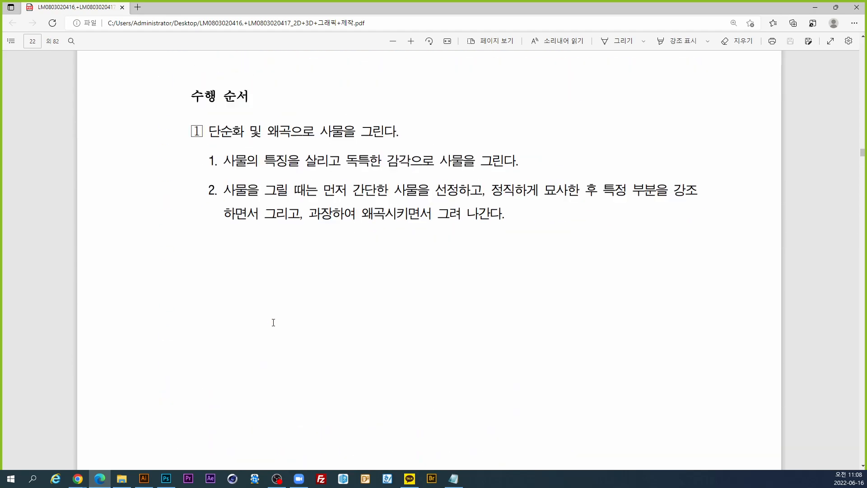
{"action": "scroll", "coordinate": [273, 322], "scroll_direction": "up", "scroll_amount": 5}
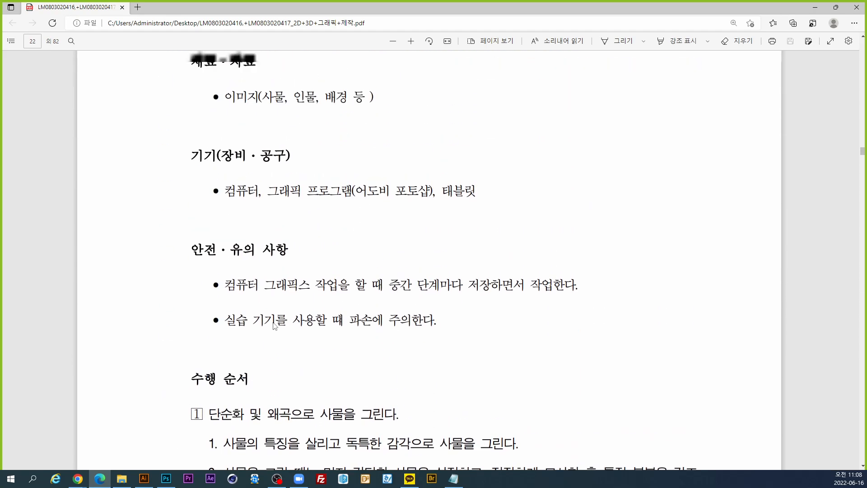
{"action": "scroll", "coordinate": [273, 324], "scroll_direction": "down", "scroll_amount": 3}
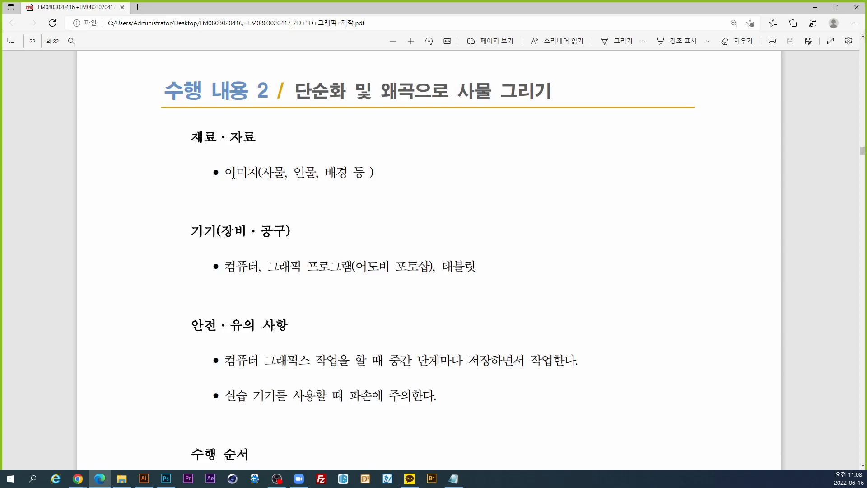
{"action": "left_click_drag", "start_coordinate": [225, 169], "coordinate": [425, 176]}
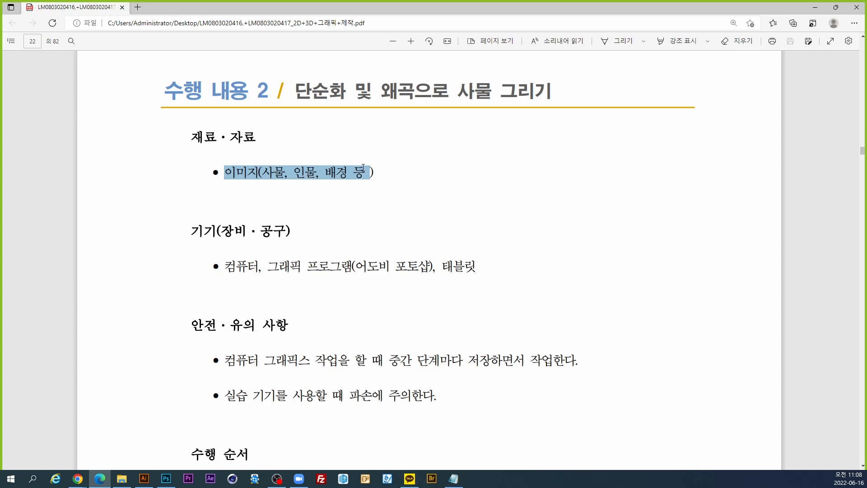
Look through practice activities 3 and 4 on drawing faces and calligraphy, and return to activity 2 on page 22.
{"action": "scroll", "coordinate": [364, 168], "scroll_direction": "down", "scroll_amount": 20}
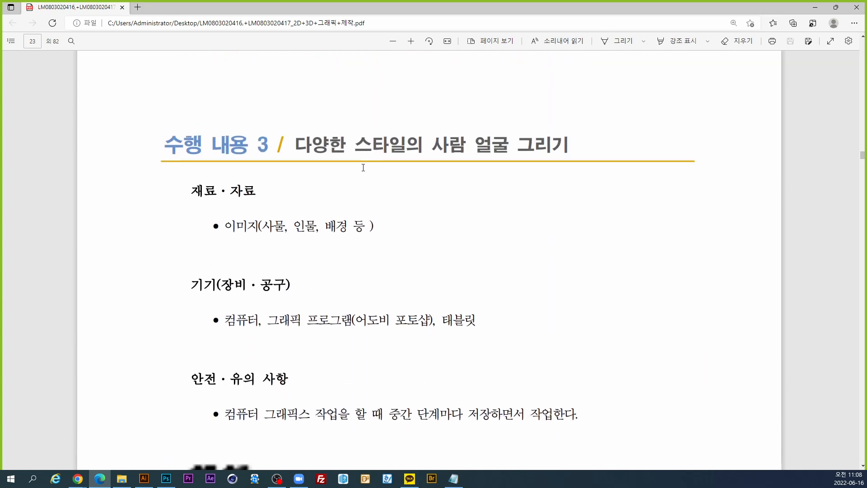
{"action": "scroll", "coordinate": [363, 168], "scroll_direction": "down", "scroll_amount": 5}
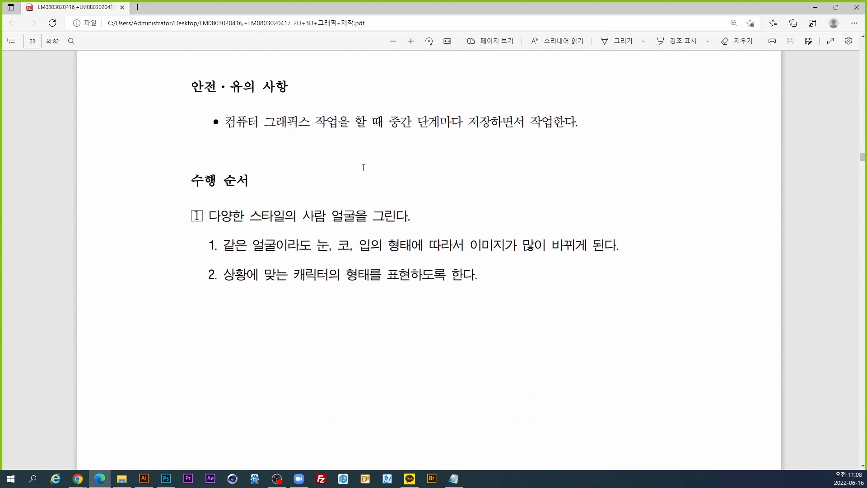
{"action": "scroll", "coordinate": [363, 168], "scroll_direction": "down", "scroll_amount": 15}
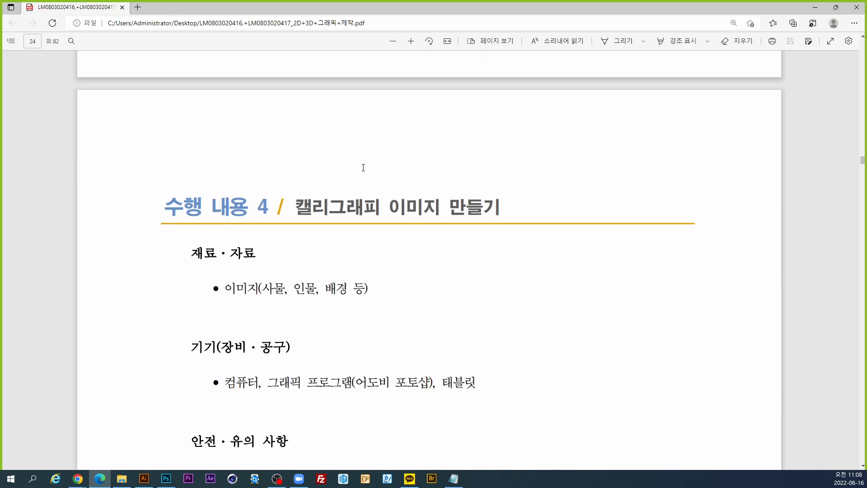
{"action": "scroll", "coordinate": [363, 167], "scroll_direction": "down", "scroll_amount": 6}
{"action": "scroll", "coordinate": [363, 167], "scroll_direction": "up", "scroll_amount": 18}
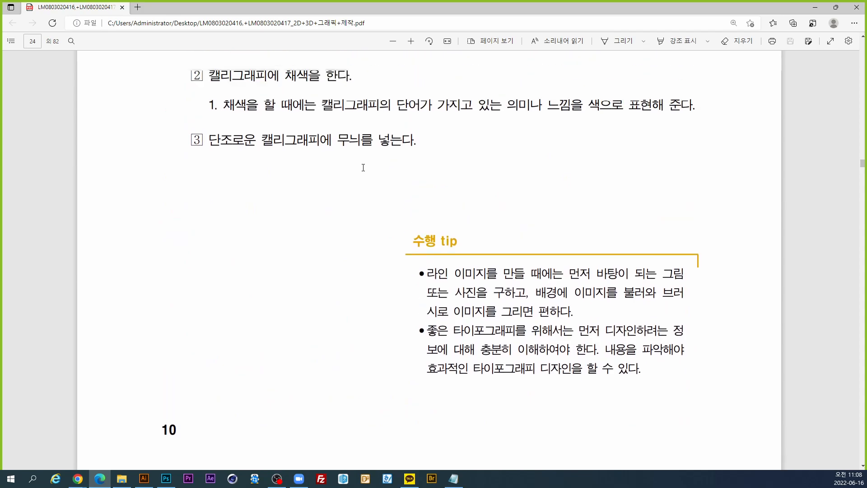
{"action": "scroll", "coordinate": [363, 167], "scroll_direction": "up", "scroll_amount": 20}
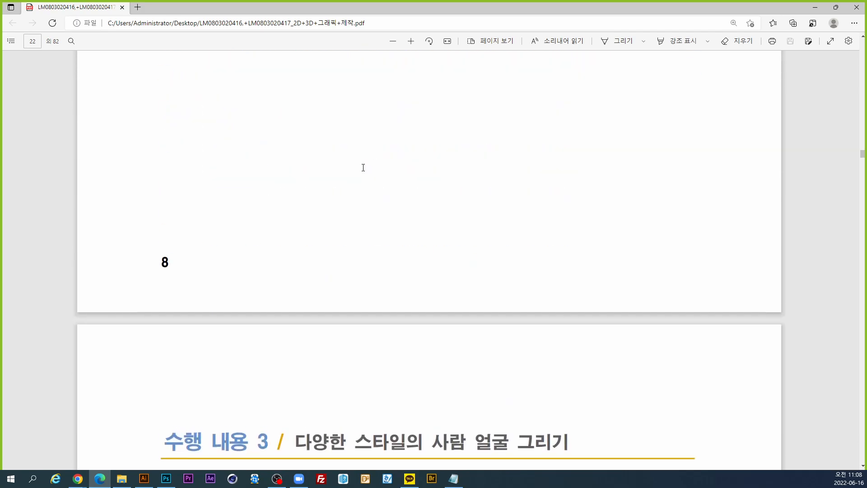
{"action": "scroll", "coordinate": [363, 168], "scroll_direction": "down", "scroll_amount": 3}
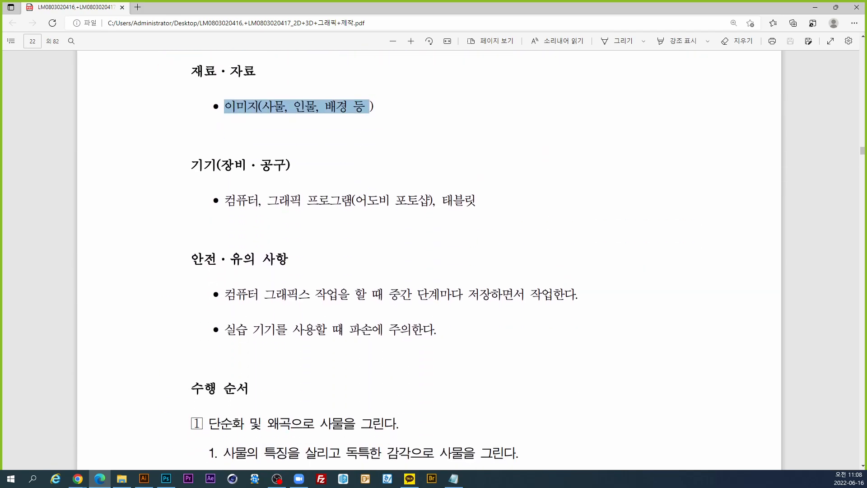
Sketch a simplified fish with fins and a tail in red beside activity 2's materials and equipment lists.
{"action": "mouse_move", "coordinate": [625, 158]}
{"action": "left_mouse_down"}
{"action": "mouse_move", "coordinate": [527, 140]}
{"action": "mouse_move", "coordinate": [552, 175]}
{"action": "mouse_move", "coordinate": [517, 202]}
{"action": "mouse_move", "coordinate": [559, 228]}
{"action": "mouse_move", "coordinate": [627, 207]}
{"action": "mouse_move", "coordinate": [660, 227]}
{"action": "mouse_move", "coordinate": [672, 220]}
{"action": "mouse_move", "coordinate": [665, 195]}
{"action": "mouse_move", "coordinate": [687, 142]}
{"action": "mouse_move", "coordinate": [625, 158]}
{"action": "left_mouse_up"}
{"action": "mouse_move", "coordinate": [556, 137]}
{"action": "left_mouse_down"}
{"action": "mouse_move", "coordinate": [569, 122]}
{"action": "mouse_move", "coordinate": [607, 131]}
{"action": "mouse_move", "coordinate": [605, 141]}
{"action": "left_mouse_up"}
{"action": "mouse_move", "coordinate": [595, 230]}
{"action": "left_mouse_down"}
{"action": "mouse_move", "coordinate": [599, 252]}
{"action": "mouse_move", "coordinate": [582, 259]}
{"action": "mouse_move", "coordinate": [552, 228]}
{"action": "left_mouse_up"}
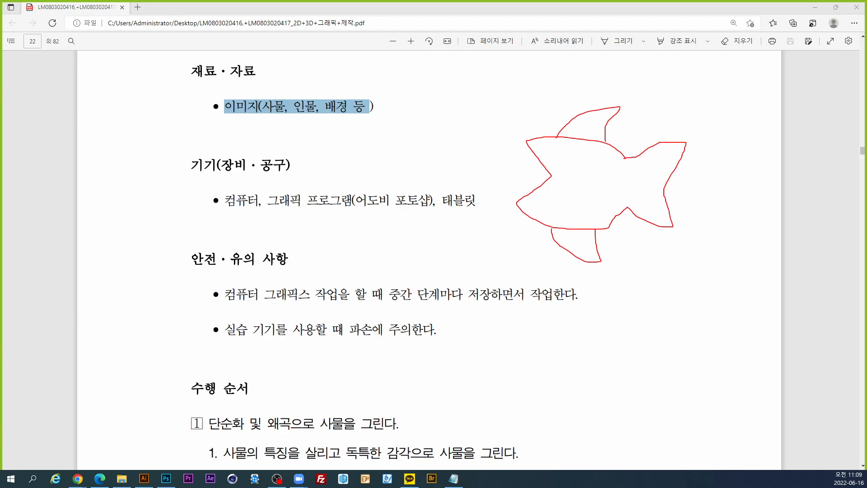
{"action": "mouse_move", "coordinate": [581, 136]}
{"action": "left_mouse_down"}
{"action": "mouse_move", "coordinate": [572, 156]}
{"action": "mouse_move", "coordinate": [585, 172]}
{"action": "mouse_move", "coordinate": [577, 208]}
{"action": "mouse_move", "coordinate": [594, 233]}
{"action": "mouse_move", "coordinate": [603, 140]}
{"action": "mouse_move", "coordinate": [568, 148]}
{"action": "mouse_move", "coordinate": [548, 163]}
{"action": "left_mouse_up"}
{"action": "mouse_move", "coordinate": [522, 198]}
{"action": "left_mouse_down"}
{"action": "mouse_move", "coordinate": [525, 179]}
{"action": "mouse_move", "coordinate": [532, 194]}
{"action": "left_mouse_up"}
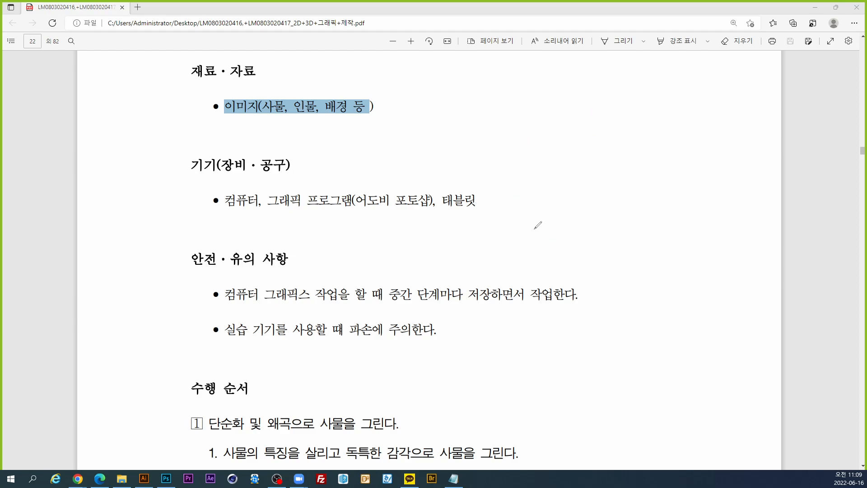
Advance to section 1-2 on 2D image compositing and correction on page 25 to view its image layer introduction.
{"action": "scroll", "coordinate": [481, 191], "scroll_direction": "down", "scroll_amount": 20}
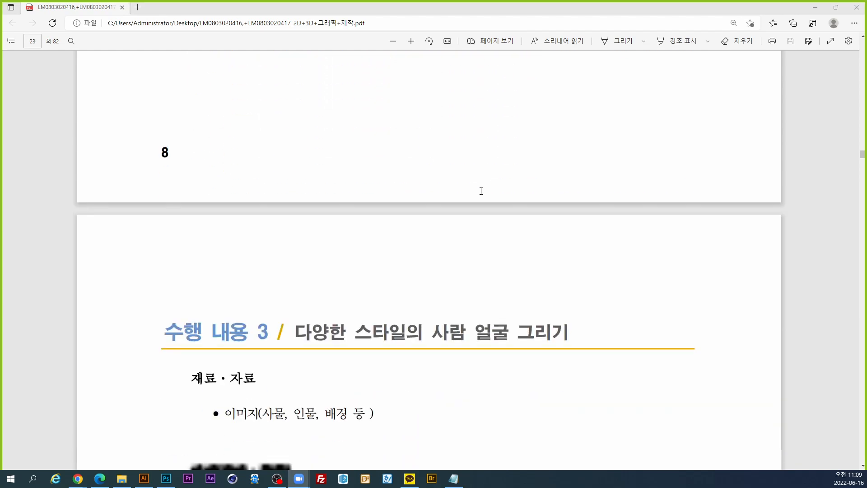
{"action": "scroll", "coordinate": [481, 190], "scroll_direction": "down", "scroll_amount": 20}
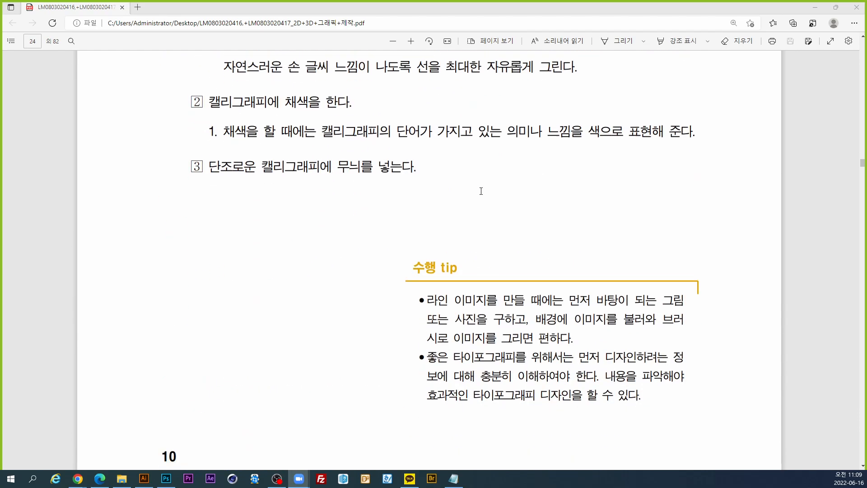
{"action": "scroll", "coordinate": [481, 190], "scroll_direction": "down", "scroll_amount": 3}
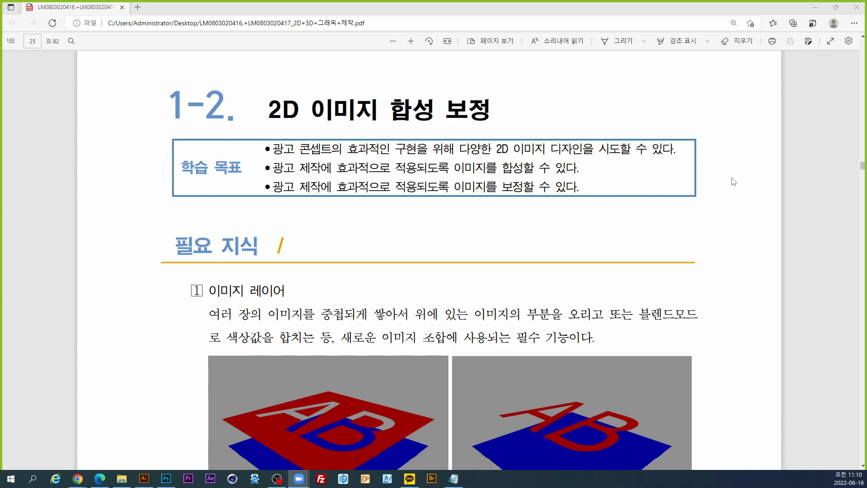
Look through the image layer and alpha channel topics on page 25 and the blend mode examples on page 26.
{"action": "scroll", "coordinate": [520, 211], "scroll_direction": "down", "scroll_amount": 4, "text": "ctrl"}
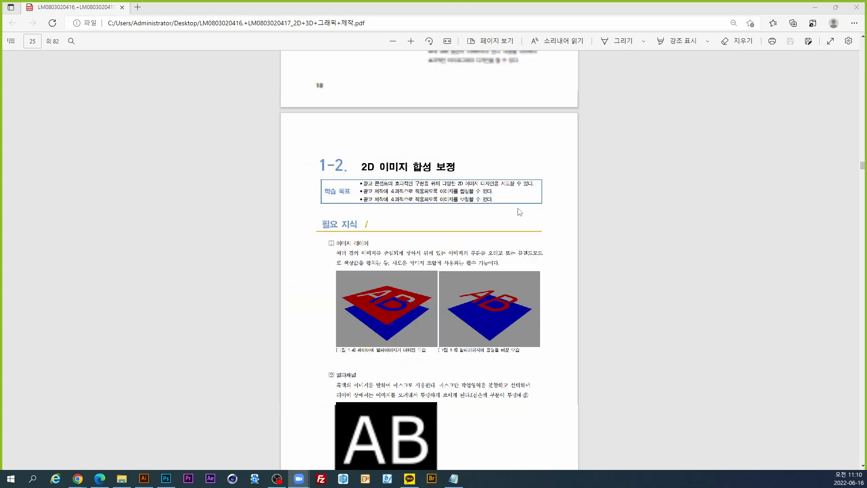
{"action": "scroll", "coordinate": [520, 211], "scroll_direction": "up", "scroll_amount": 2, "text": "ctrl"}
{"action": "scroll", "coordinate": [520, 212], "scroll_direction": "down", "scroll_amount": 10}
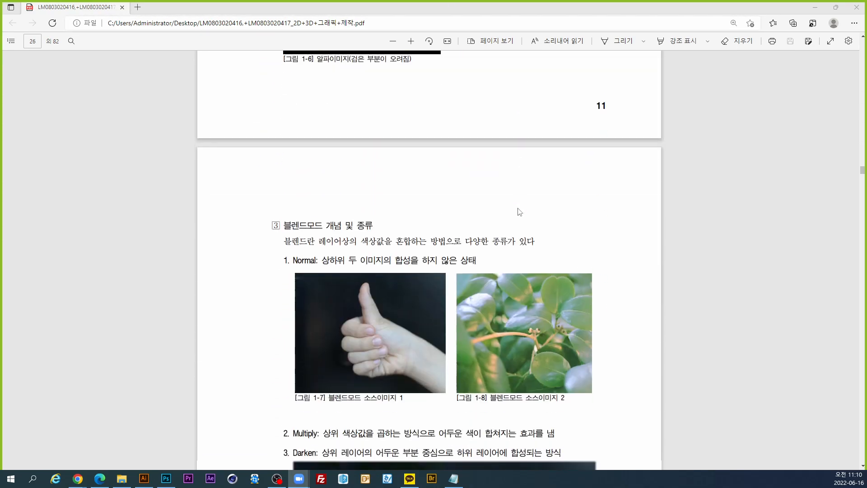
{"action": "scroll", "coordinate": [519, 211], "scroll_direction": "up", "scroll_amount": 3}
{"action": "scroll", "coordinate": [519, 211], "scroll_direction": "up", "scroll_amount": 4}
{"action": "scroll", "coordinate": [520, 212], "scroll_direction": "down", "scroll_amount": 12}
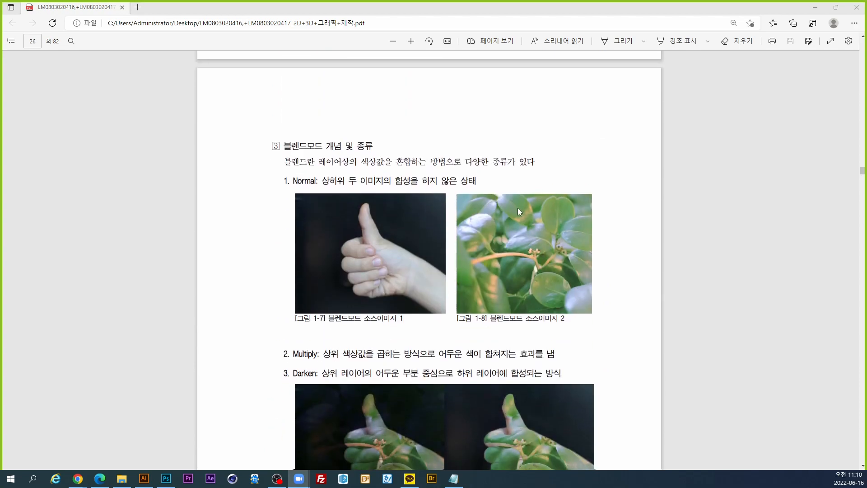
{"action": "scroll", "coordinate": [519, 211], "scroll_direction": "up", "scroll_amount": 1}
{"action": "scroll", "coordinate": [519, 210], "scroll_direction": "up", "scroll_amount": 1}
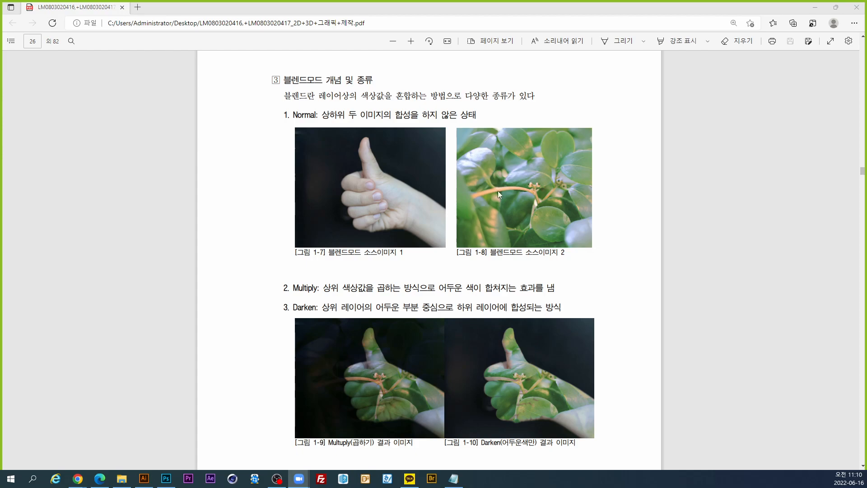
Look back at calligraphy practice activity 4 on page 24, and return to the blend mode examples on page 26.
{"action": "scroll", "coordinate": [468, 183], "scroll_direction": "up", "scroll_amount": 15}
{"action": "scroll", "coordinate": [468, 183], "scroll_direction": "up", "scroll_amount": 20}
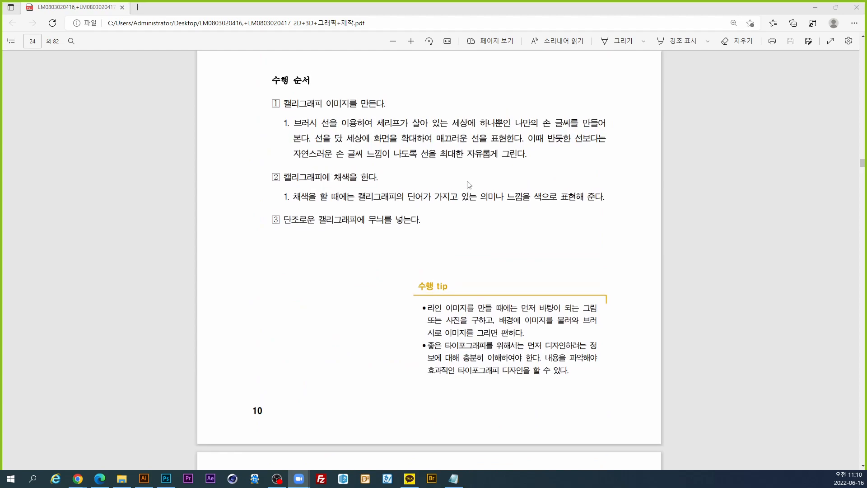
{"action": "scroll", "coordinate": [467, 183], "scroll_direction": "down", "scroll_amount": 20}
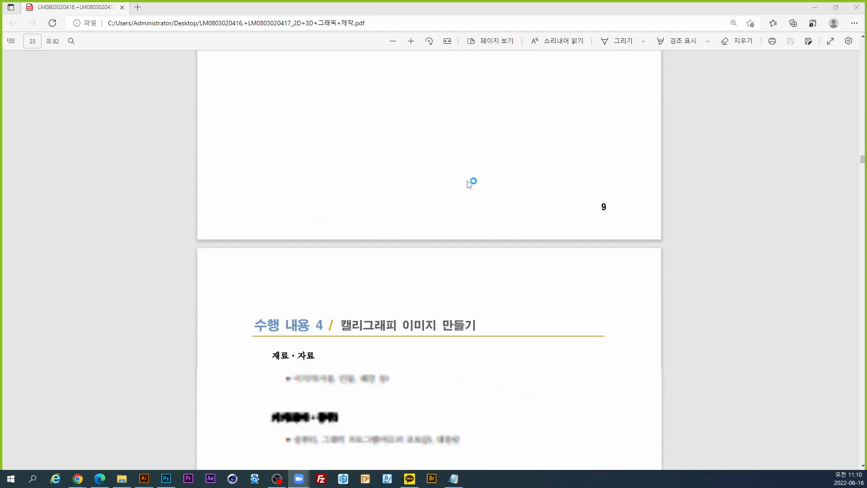
{"action": "scroll", "coordinate": [467, 181], "scroll_direction": "down", "scroll_amount": 3}
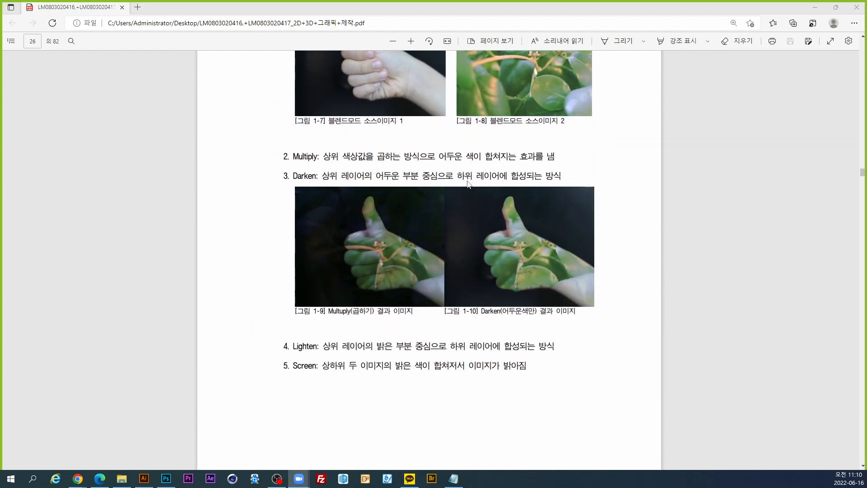
{"action": "scroll", "coordinate": [467, 181], "scroll_direction": "up", "scroll_amount": 3}
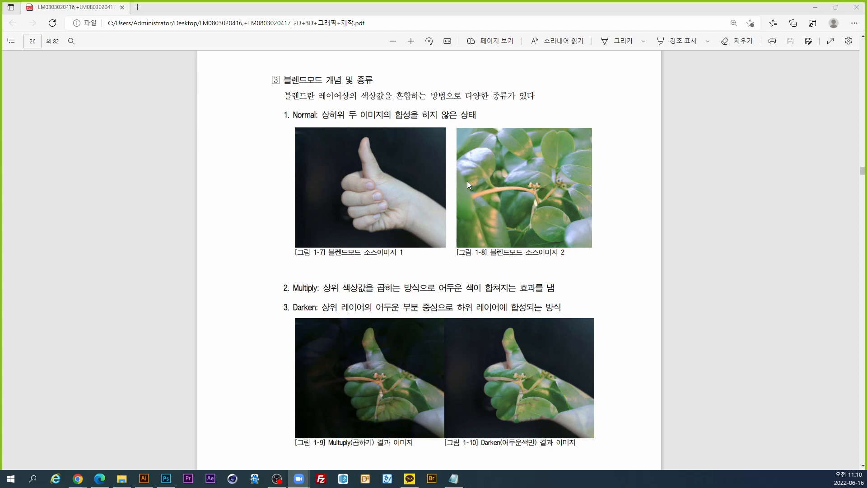
Go back to section 1-1 on page 17 and review the theory up to bitmap and vector images on page 19.
{"action": "scroll", "coordinate": [599, 151], "scroll_direction": "up", "scroll_amount": 5}
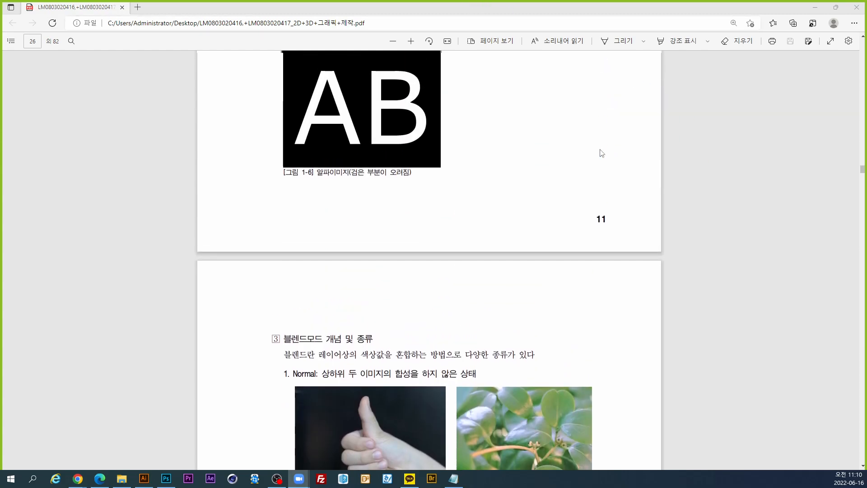
{"action": "scroll", "coordinate": [601, 153], "scroll_direction": "up", "scroll_amount": 15}
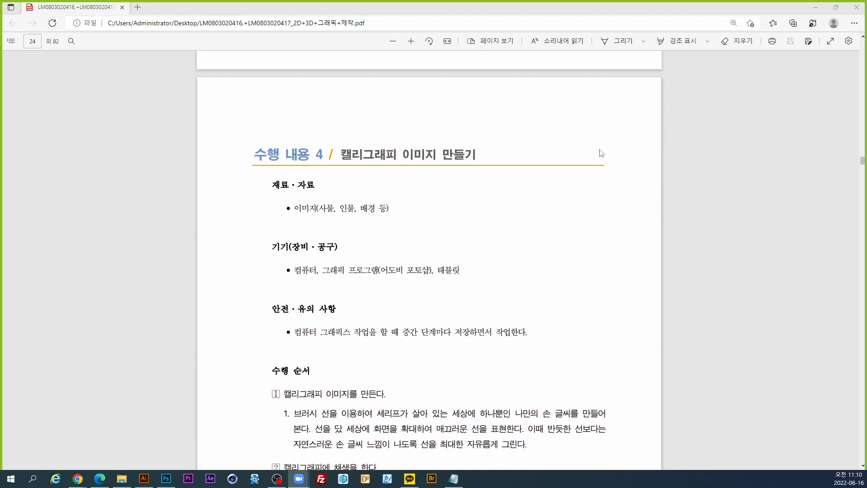
{"action": "scroll", "coordinate": [601, 154], "scroll_direction": "up", "scroll_amount": 20}
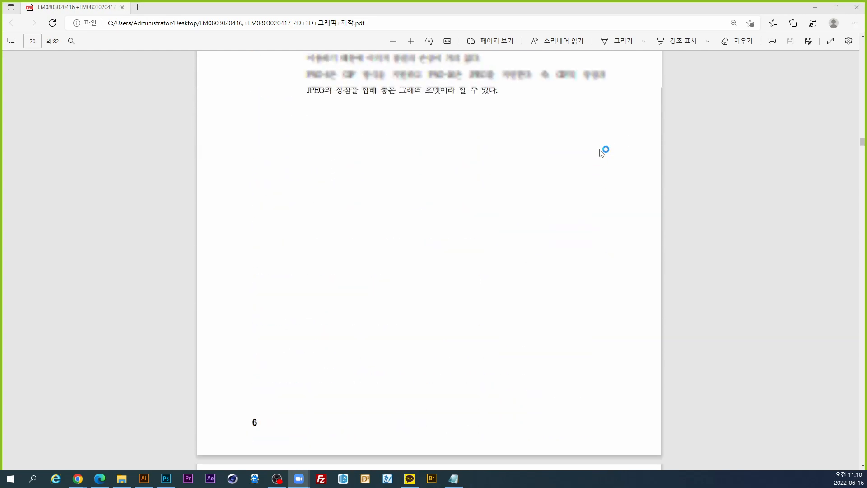
{"action": "scroll", "coordinate": [602, 154], "scroll_direction": "up", "scroll_amount": 20}
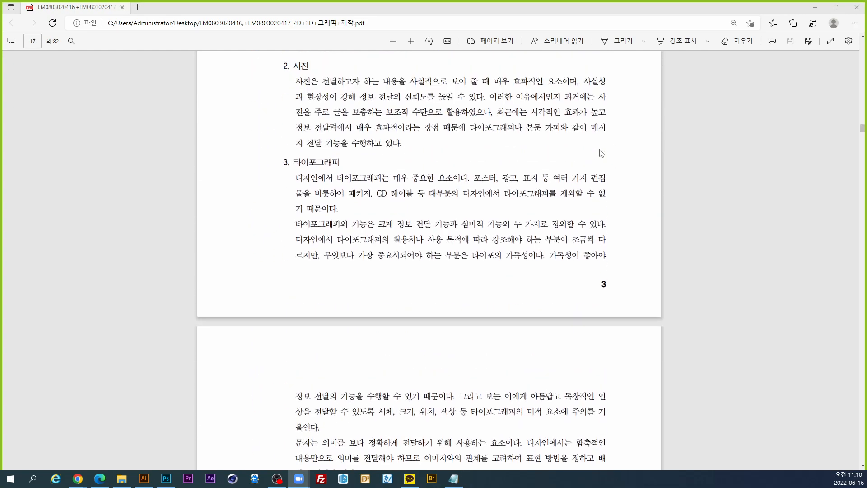
{"action": "scroll", "coordinate": [601, 154], "scroll_direction": "up", "scroll_amount": 3}
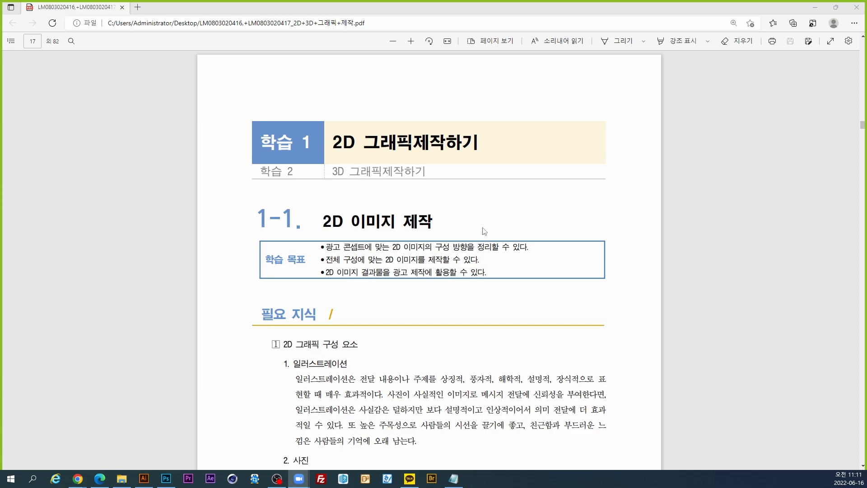
{"action": "scroll", "coordinate": [484, 232], "scroll_direction": "down", "scroll_amount": 15}
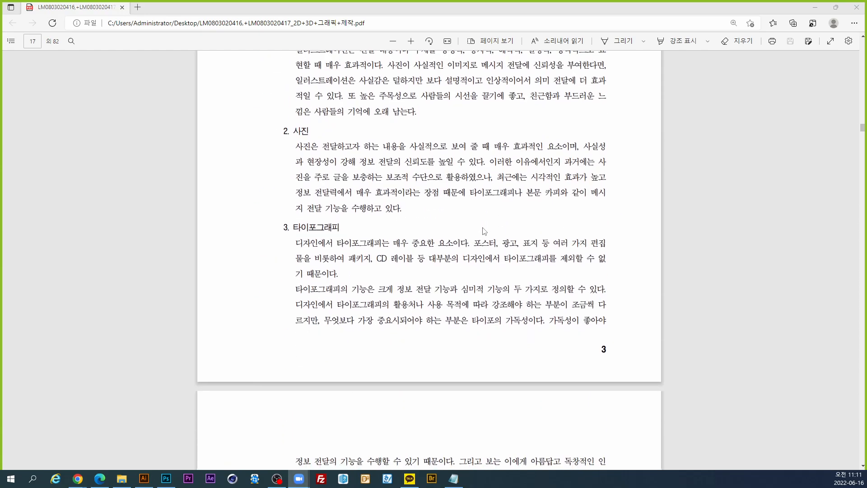
{"action": "scroll", "coordinate": [485, 230], "scroll_direction": "down", "scroll_amount": 10}
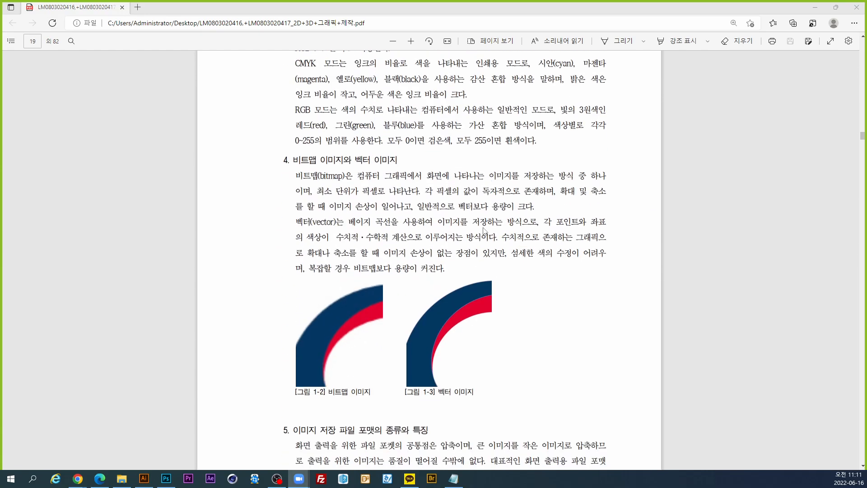
{"action": "scroll", "coordinate": [485, 230], "scroll_direction": "up", "scroll_amount": 1}
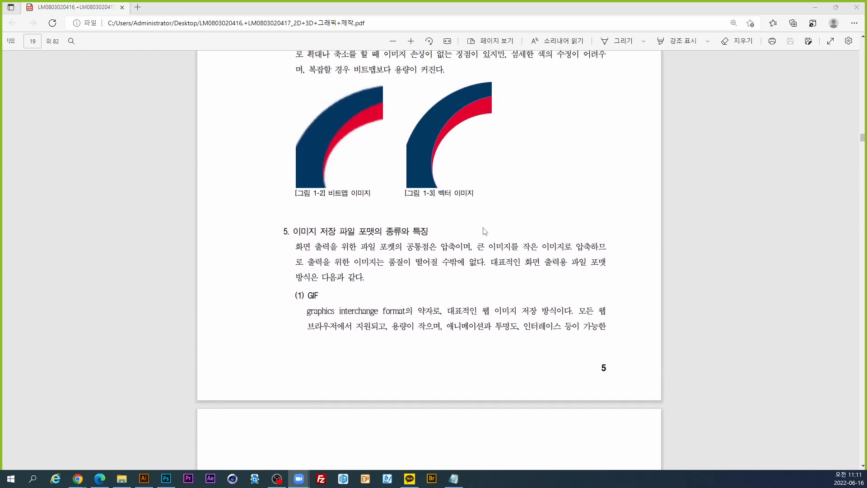
{"action": "scroll", "coordinate": [484, 231], "scroll_direction": "up", "scroll_amount": 3}
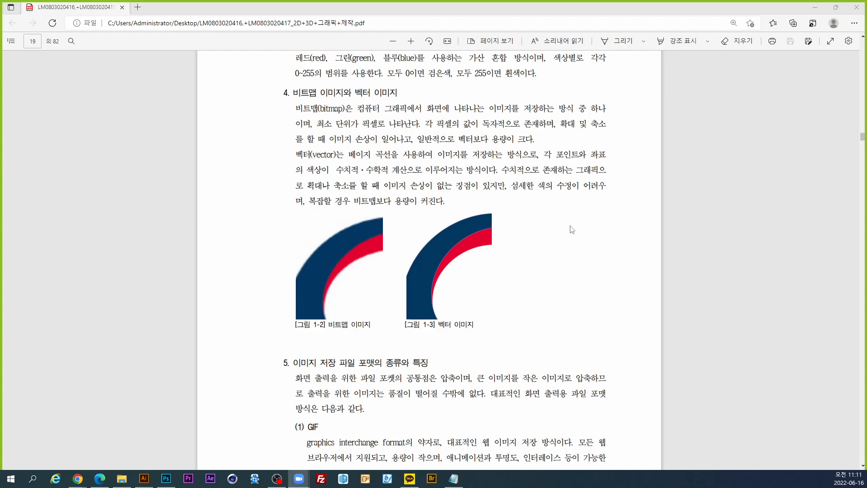
Skim forward past the practice activities and section 1-2's layer introduction to the blend mode concepts on page 26.
{"action": "scroll", "coordinate": [571, 229], "scroll_direction": "down", "scroll_amount": 17}
{"action": "scroll", "coordinate": [571, 230], "scroll_direction": "down", "scroll_amount": 20}
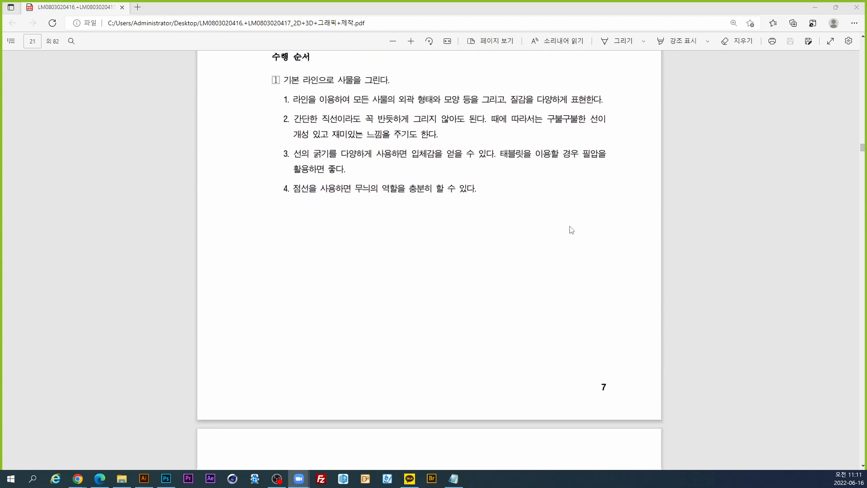
{"action": "scroll", "coordinate": [571, 229], "scroll_direction": "down", "scroll_amount": 20}
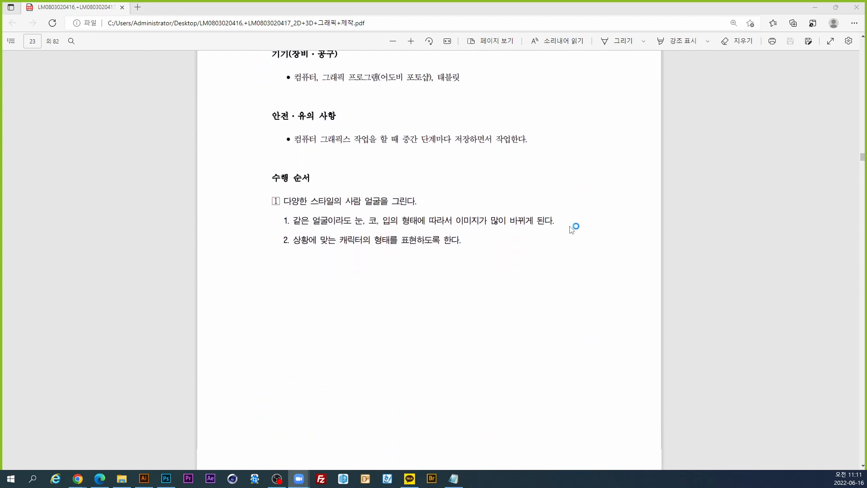
{"action": "scroll", "coordinate": [571, 229], "scroll_direction": "down", "scroll_amount": 20}
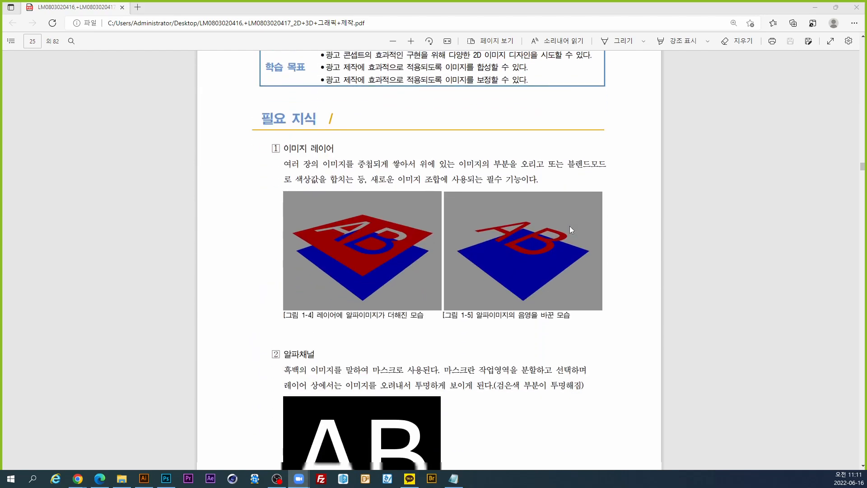
{"action": "scroll", "coordinate": [570, 230], "scroll_direction": "down", "scroll_amount": 2}
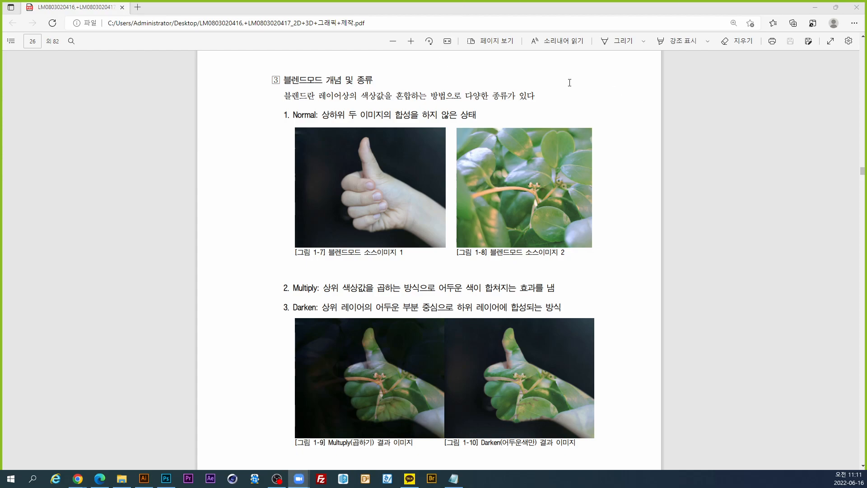
Start a text annotation beside the blend mode page with the first line "1.파일수집".
{"action": "left_click", "coordinate": [703, 97]}
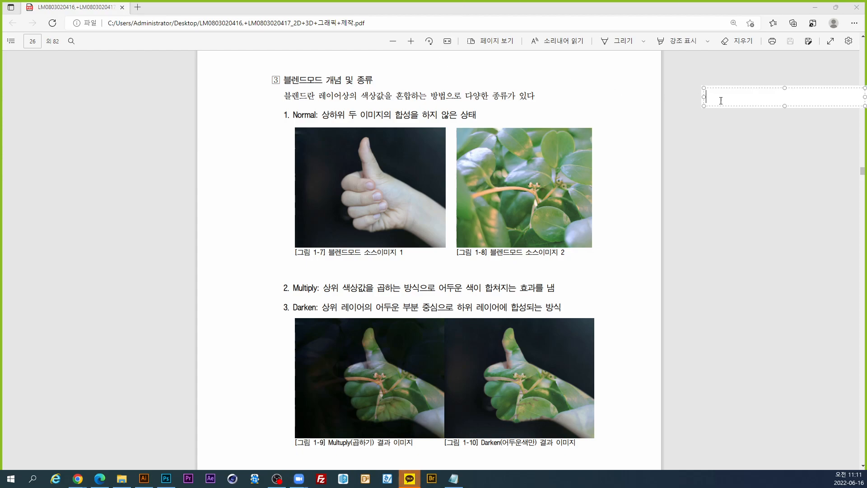
{"action": "type", "text": "1."}
{"action": "type", "text": "vkdlf"}
{"action": "key", "text": "BackSpace"}
{"action": "key", "text": "BackSpace"}
{"action": "key", "text": "BackSpace"}
{"action": "key", "text": "BackSpace"}
{"action": "key", "text": "BackSpace"}
{"action": "key", "text": "Hangul"}
{"action": "type", "text": "파일수집"}
{"action": "key", "text": "Return"}
Add the lines "2.파일열기" and "3.스킬" to the text annotation.
{"action": "type", "text": "2."}
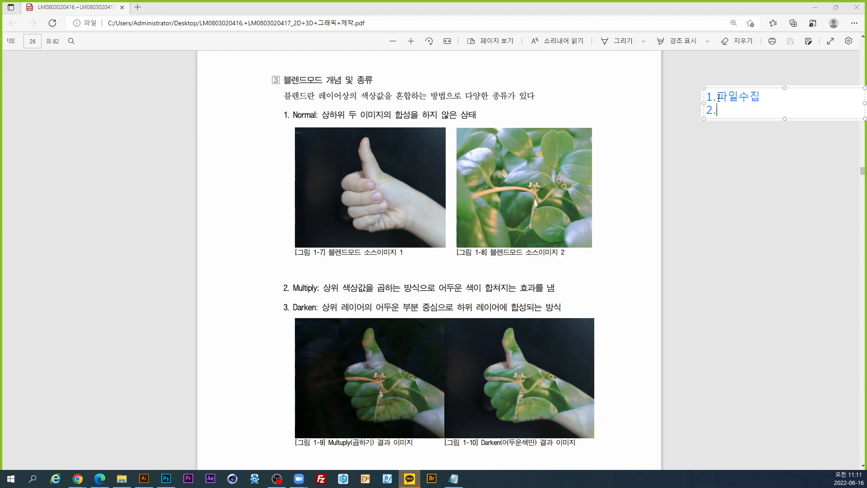
{"action": "type", "text": "파이일열기"}
{"action": "key", "text": "Return"}
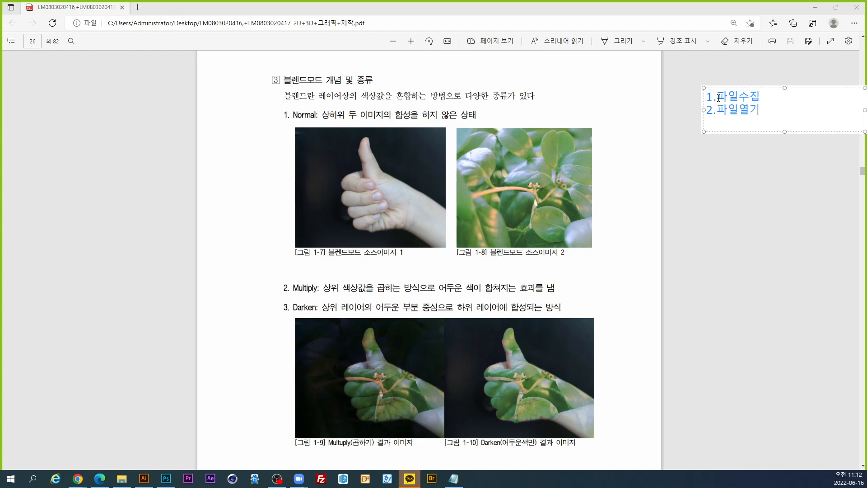
{"action": "type", "text": "3."}
{"action": "type", "text": "스킬"}
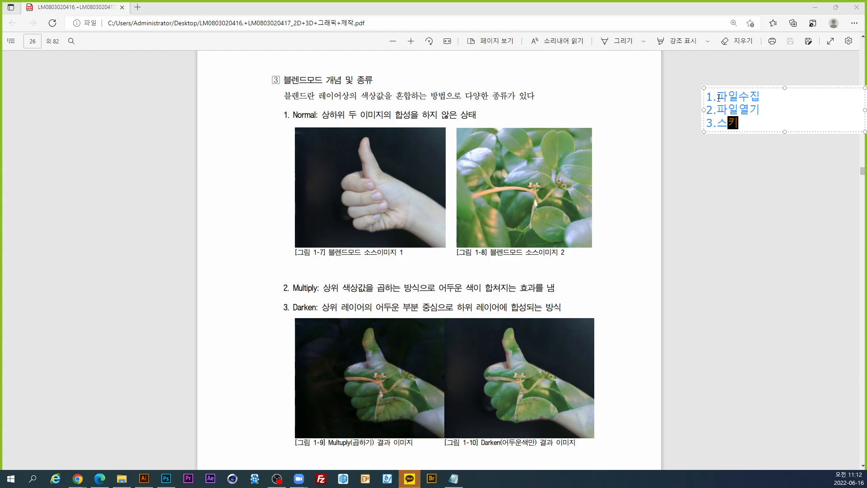
{"action": "key", "text": "Return"}
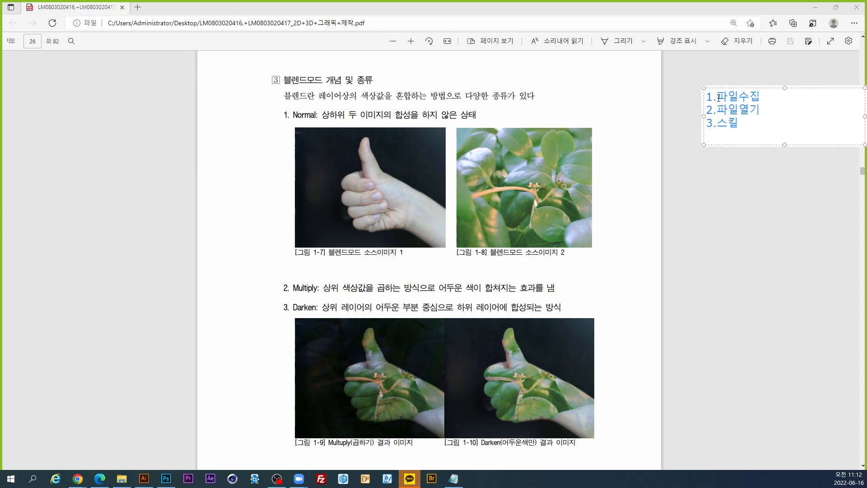
Add the skill details "(선택,불필요한것 삭제,마스크,블랜드모드)" under item 3 of the annotation.
{"action": "type", "text": "("}
{"action": "type", "text": "ㅅㄴ"}
{"action": "key", "text": "BackSpace"}
{"action": "key", "text": "BackSpace"}
{"action": "type", "text": "선택,불필요하ㄴㄱ"}
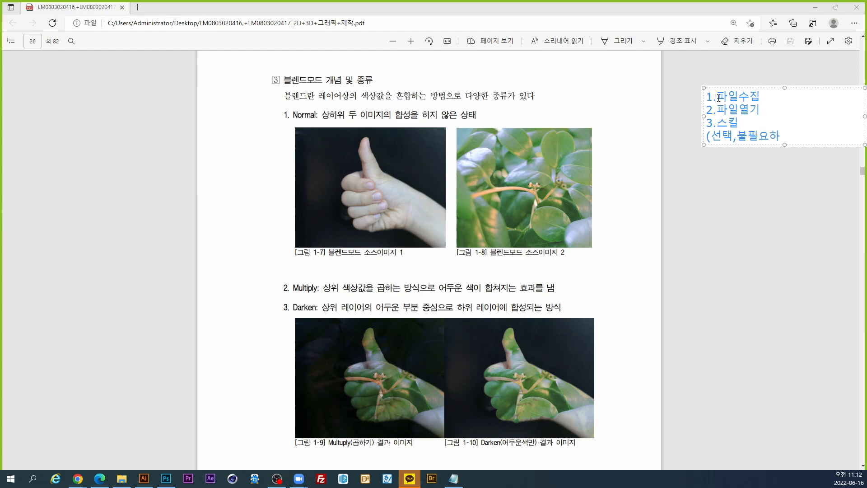
{"action": "type", "text": "ㅓㅅ "}
{"action": "type", "text": "삭제,"}
{"action": "type", "text": "ㅁㅏㅅㅡㅋㅡ"}
{"action": "type", "text": ","}
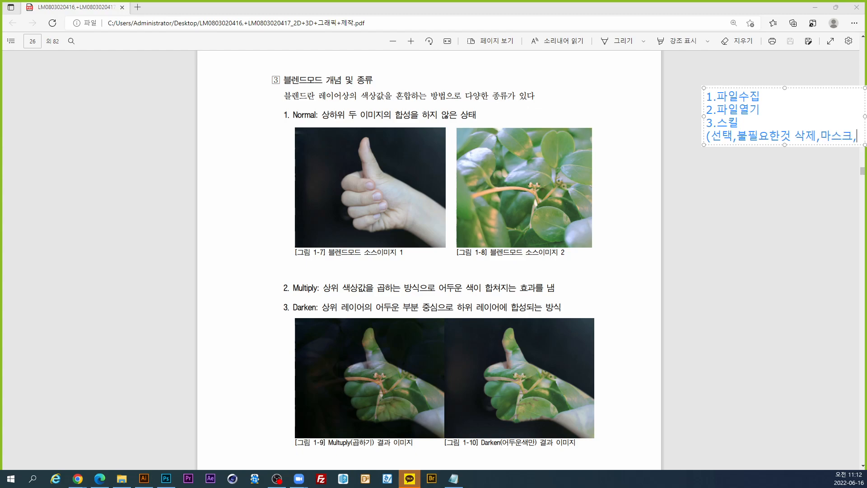
{"action": "key", "text": "Return"}
{"action": "type", "text": "ㅂㅡㄹㄹㅐㄴㄷㅡㅁㅗㄷㅡ_)"}
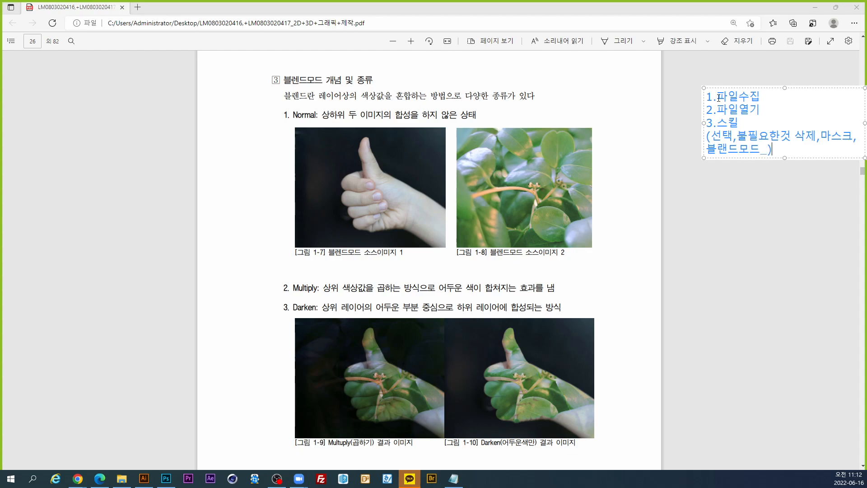
{"action": "key", "text": "BackSpace"}
{"action": "key", "text": "BackSpace"}
{"action": "type", "text": ")"}
{"action": "key", "text": "Return"}
Add item 4 to the annotation, reading "4.포토샵에 레이어라는것이 why".
{"action": "type", "text": "4."}
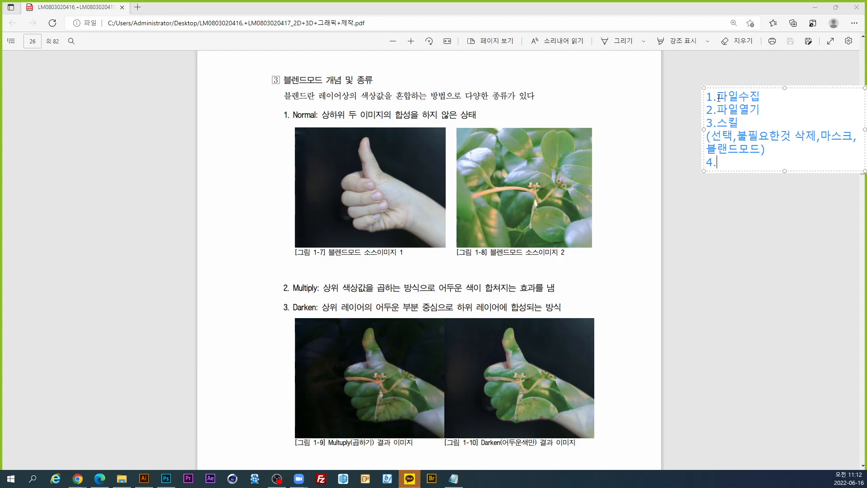
{"action": "type", "text": "포토샤"}
{"action": "type", "text": "ㅂ에 "}
{"action": "type", "text": "레이어"}
{"action": "type", "text": "라는것ㅇ"}
{"action": "type", "text": "ㅣ "}
{"action": "type", "text": "why"}
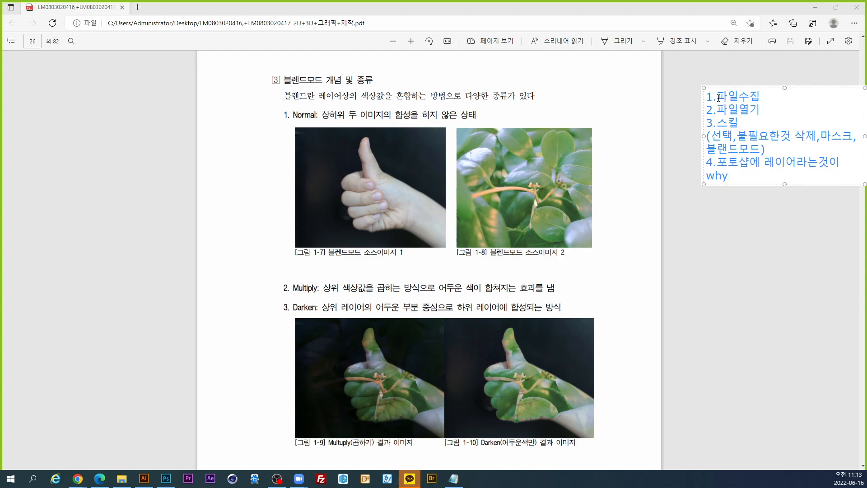
{"action": "key", "text": "Return"}
Add "5.블랜드 모드에서 자주쓰는것이 무엇이 있는지" to the annotation, and move the note over the page's right edge.
{"action": "type", "text": "5."}
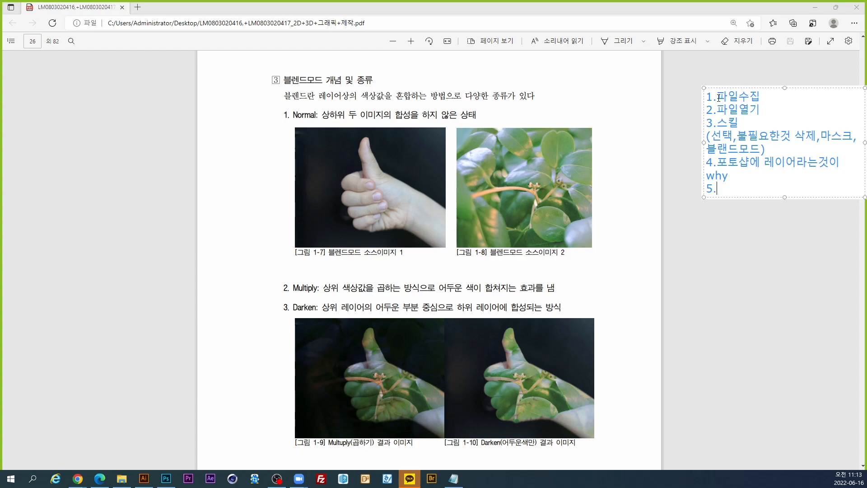
{"action": "type", "text": "블랜드 모드에서 자"}
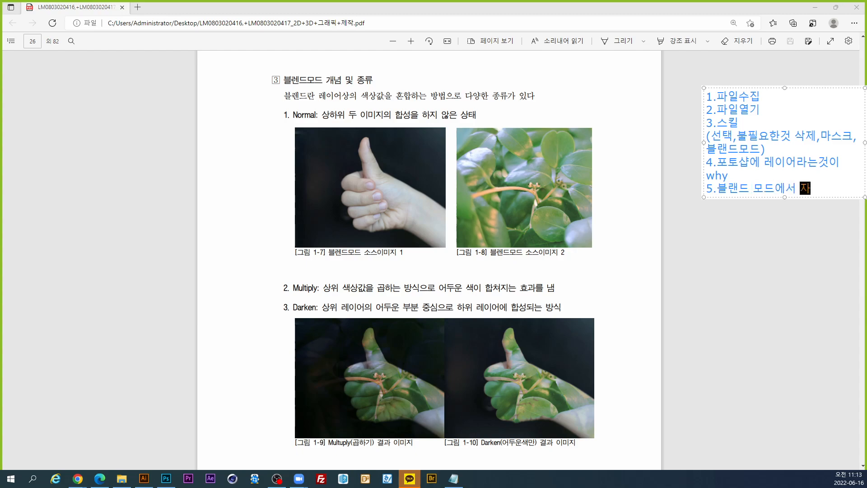
{"action": "type", "text": "주쓰는것이"}
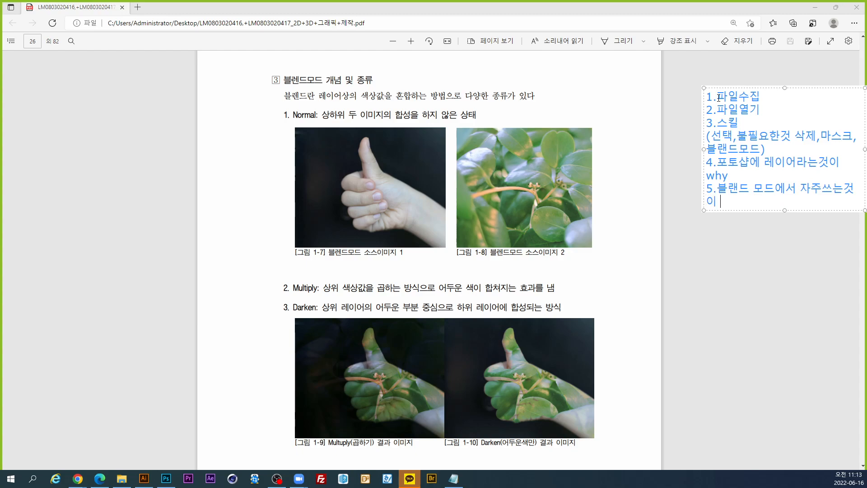
{"action": "type", "text": " 무엇이 이있는지"}
{"action": "left_click_drag", "start_coordinate": [811, 88], "coordinate": [675, 86]}
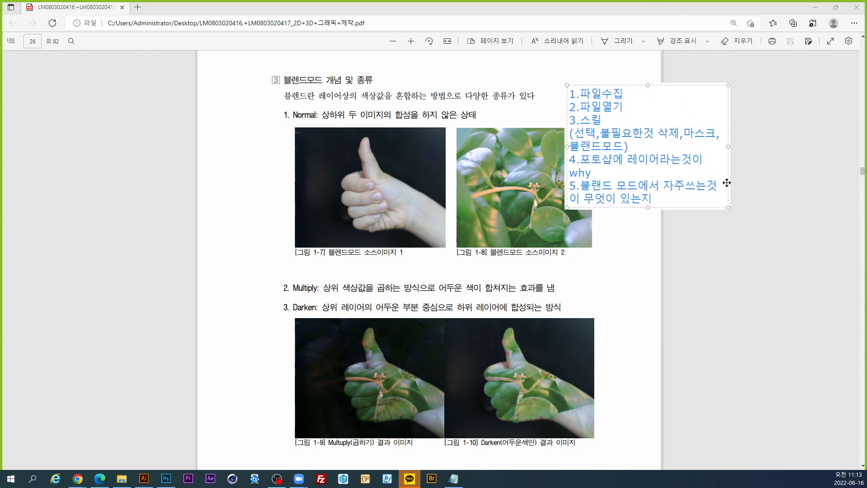
Widen the text note so items 4 and 5 each fit on one line, and move it off the leaf image.
{"action": "left_click_drag", "start_coordinate": [732, 206], "coordinate": [828, 236]}
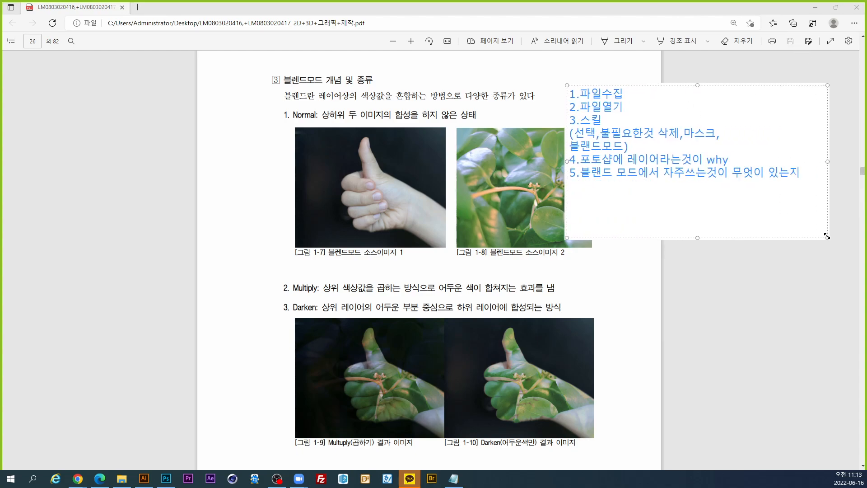
{"action": "left_click_drag", "start_coordinate": [731, 84], "coordinate": [761, 130]}
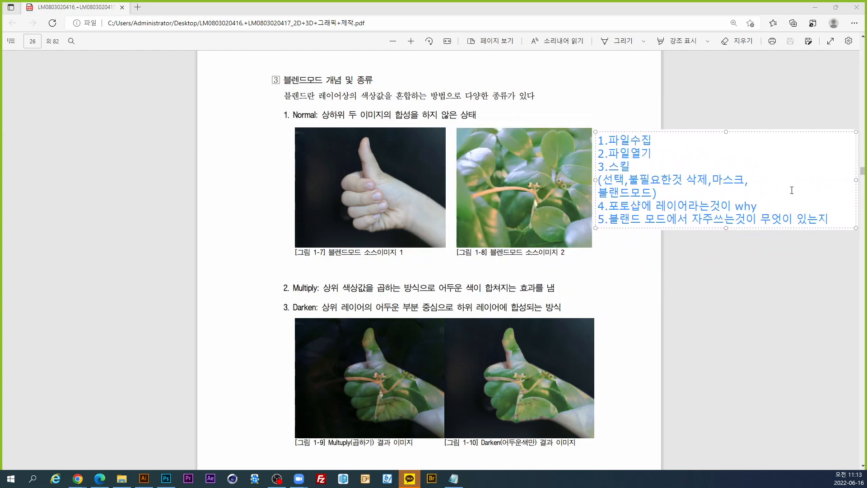
Capture the screen area around the text note, examine it enlarged in the capture viewer, and close the viewer.
{"action": "key", "text": "ctrl+shift+c"}
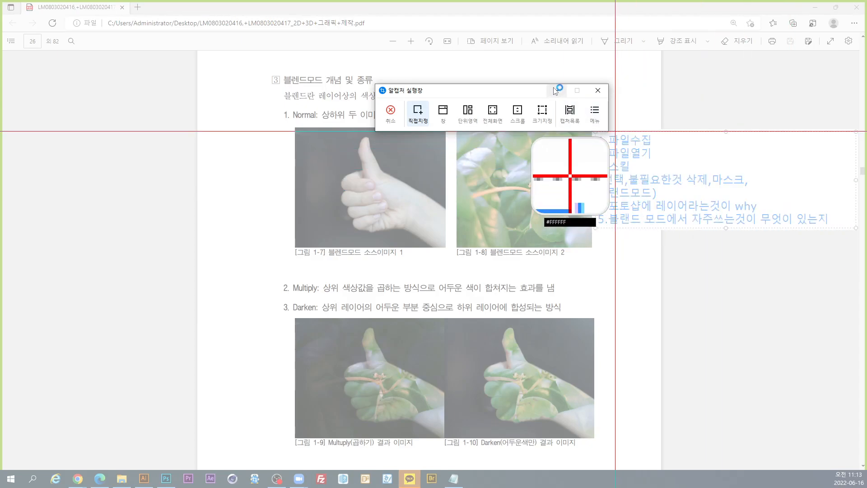
{"action": "left_click_drag", "start_coordinate": [586, 121], "coordinate": [863, 240]}
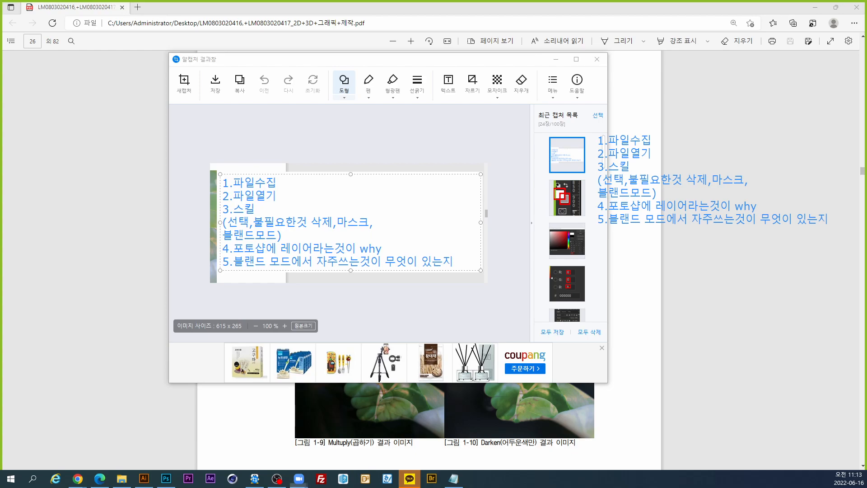
{"action": "left_click", "coordinate": [576, 59]}
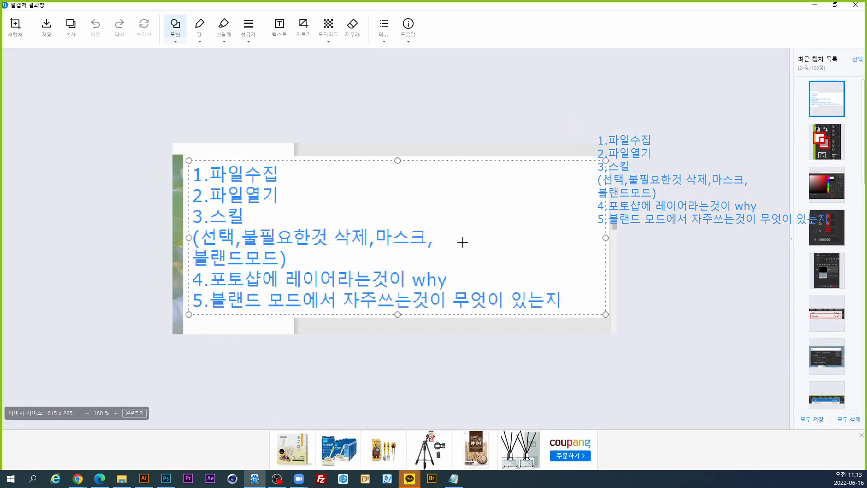
{"action": "scroll", "coordinate": [474, 247], "scroll_direction": "up", "scroll_amount": 3}
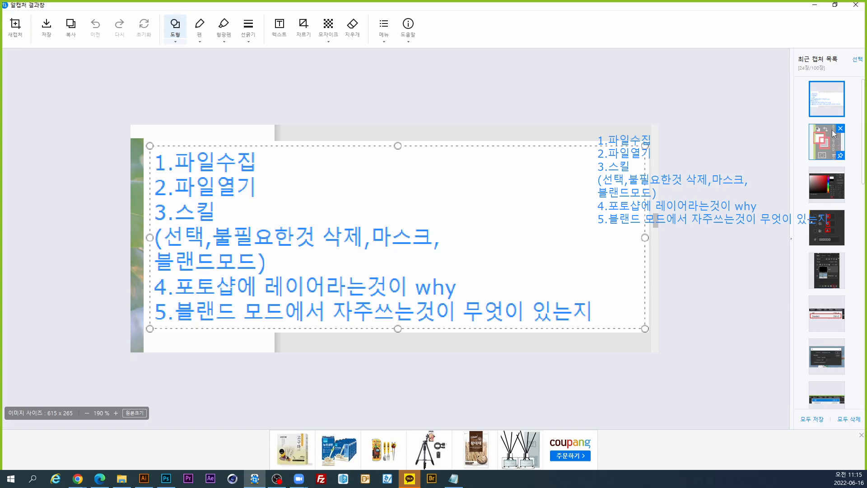
{"action": "left_click", "coordinate": [853, 7]}
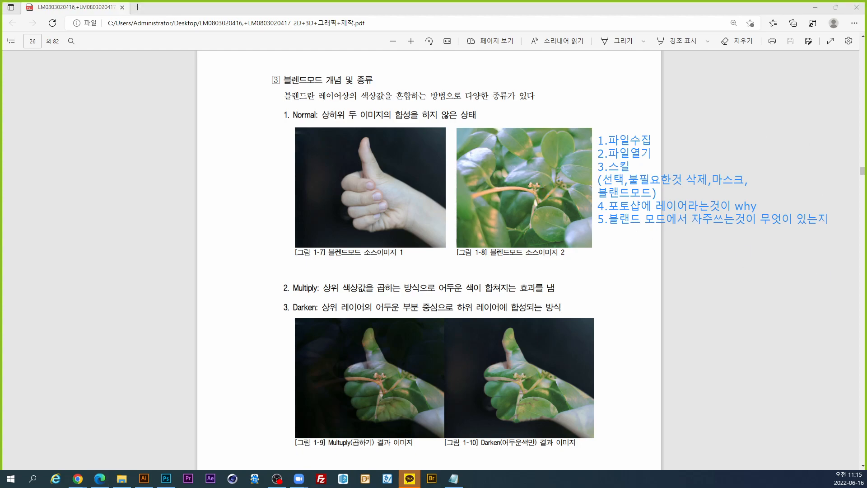
Close the thinkcontest.com browser window and minimise the Pixabay, PDF and Photoshop windows to reach the photo folder in File Explorer.
{"action": "key", "text": "alt+Tab"}
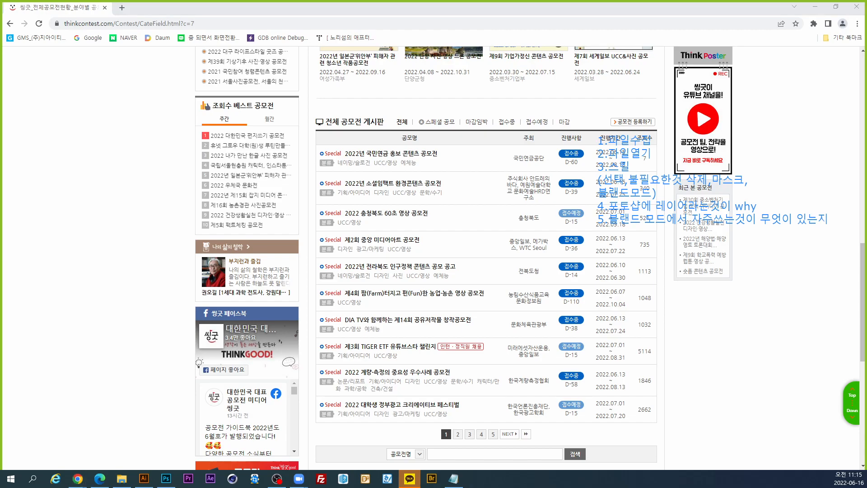
{"action": "key", "text": "alt+Tab"}
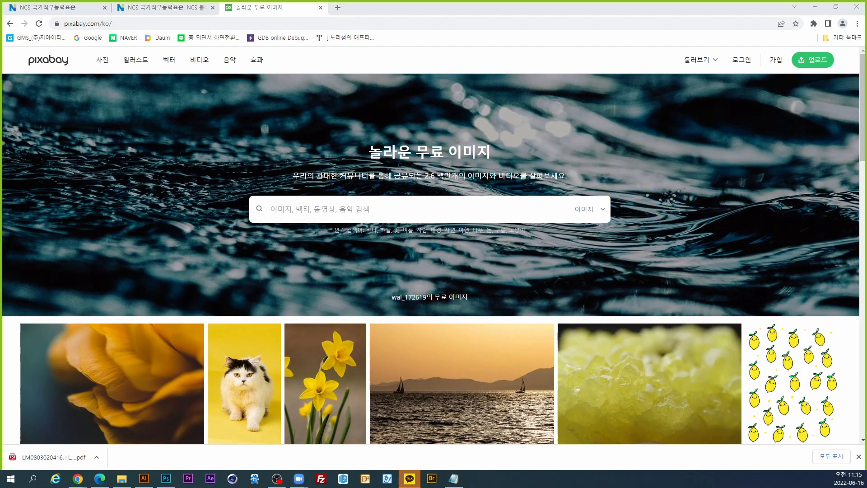
{"action": "left_click", "coordinate": [814, 6]}
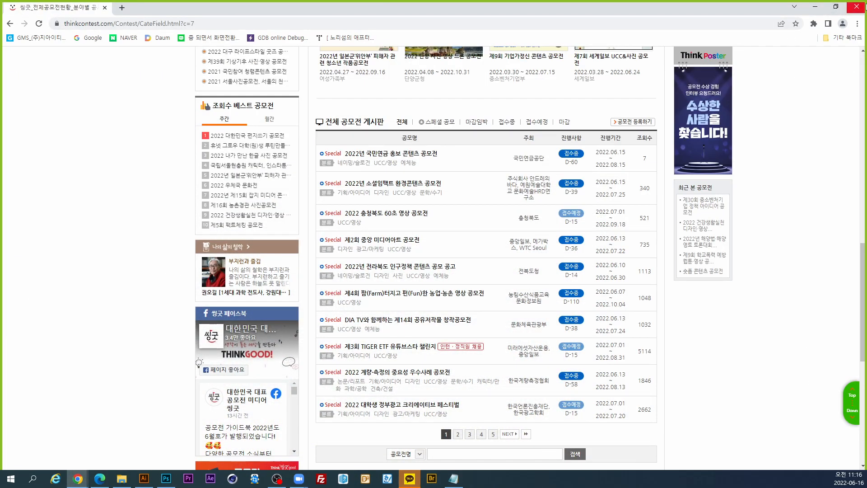
{"action": "left_click", "coordinate": [856, 6]}
{"action": "left_click", "coordinate": [815, 7]}
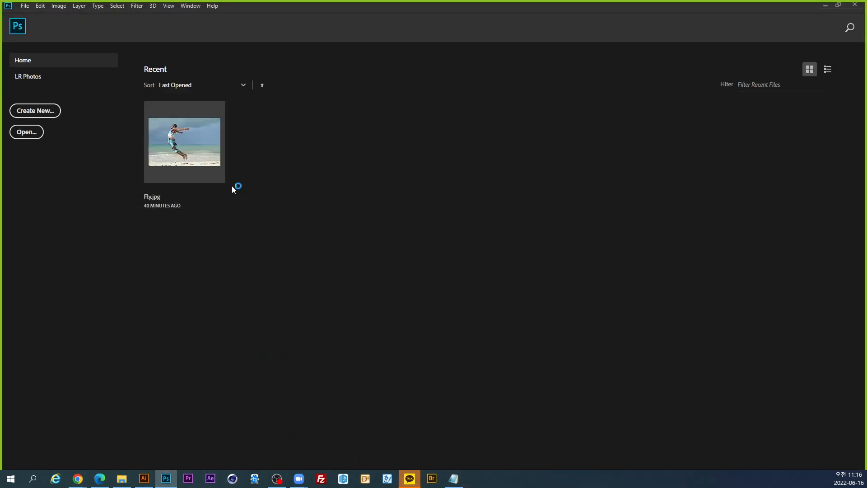
{"action": "left_click", "coordinate": [824, 5]}
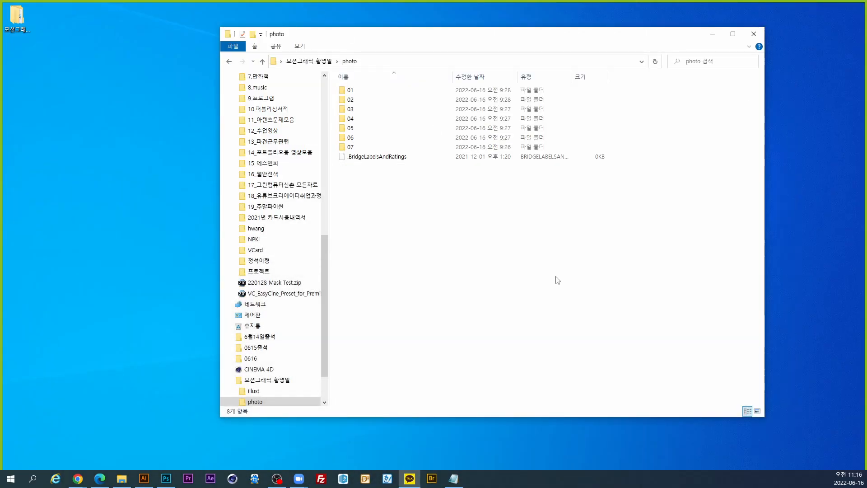
Go up to the folder containing illust and photo, and create a new folder there named "ncs".
{"action": "left_click", "coordinate": [311, 66]}
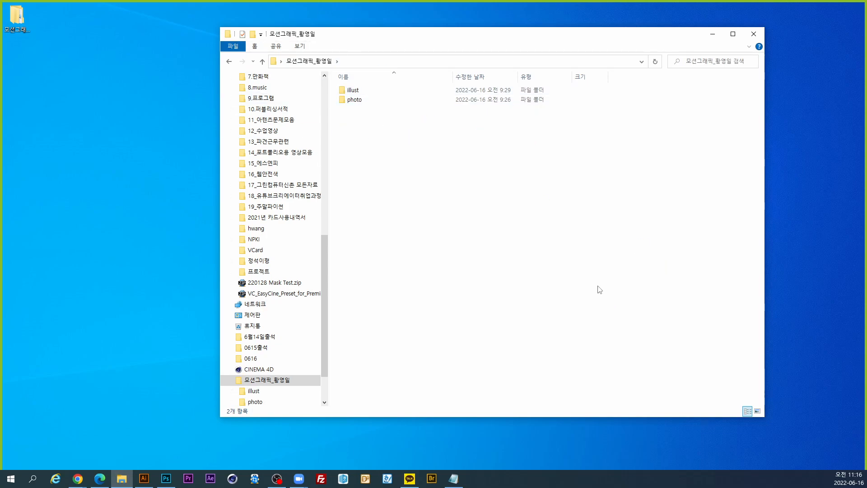
{"action": "right_click", "coordinate": [403, 141]}
{"action": "mouse_move", "coordinate": [500, 281]}
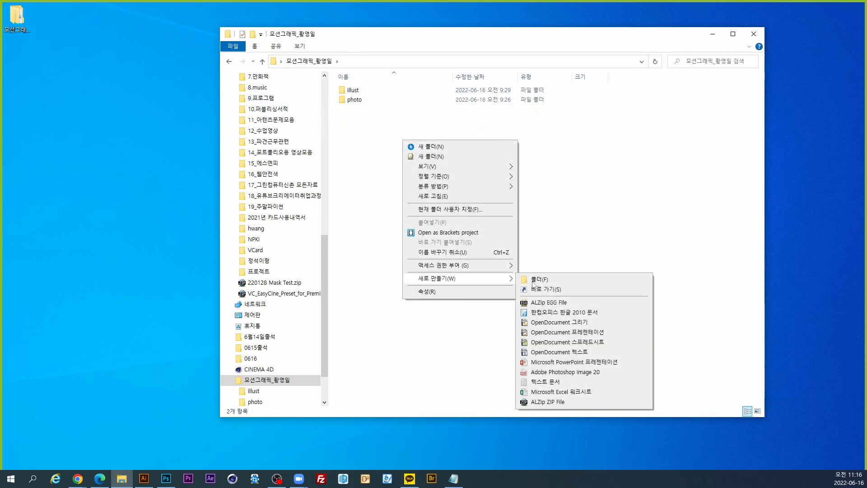
{"action": "left_click", "coordinate": [542, 277]}
{"action": "type", "text": "ncs"}
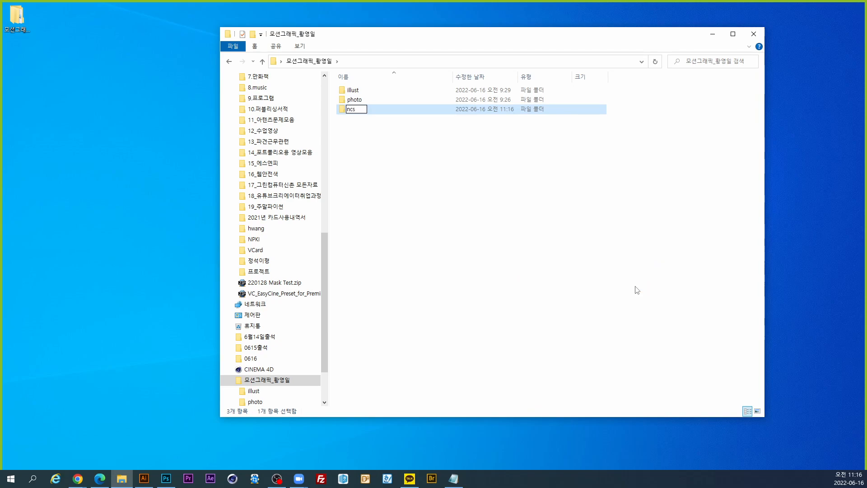
{"action": "left_click", "coordinate": [643, 256]}
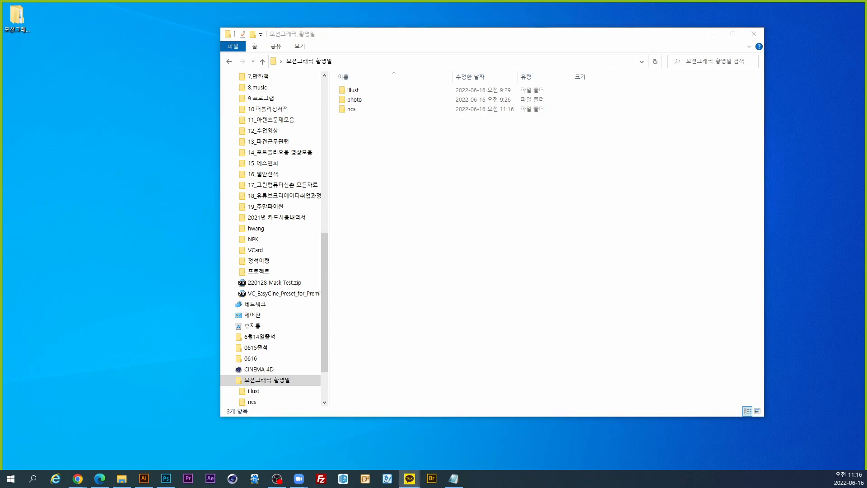
Create a folder named "photo" inside the ncs folder.
{"action": "double_click", "coordinate": [358, 111]}
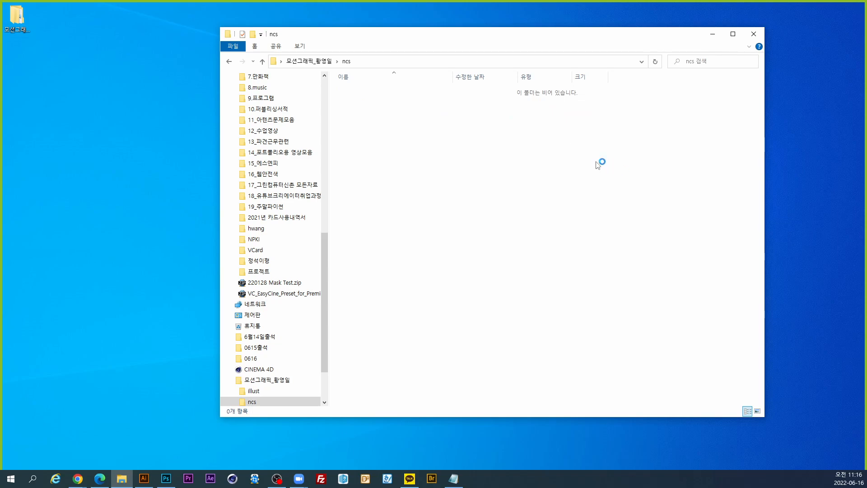
{"action": "right_click", "coordinate": [420, 121]}
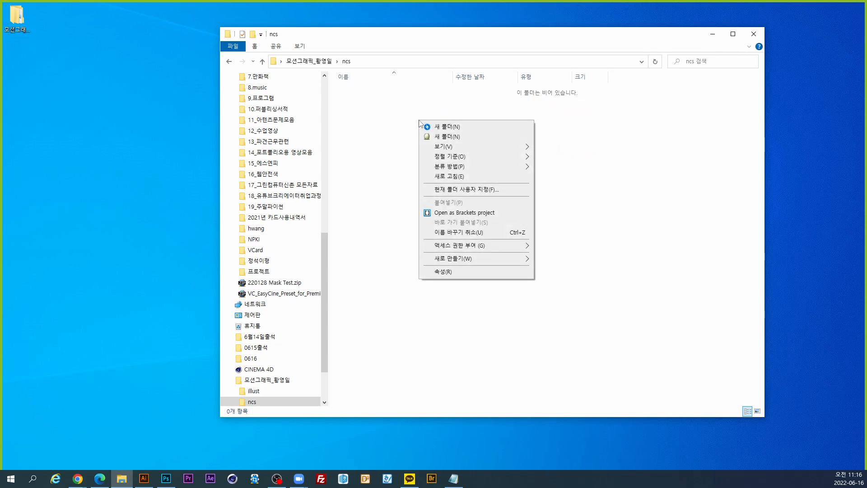
{"action": "mouse_move", "coordinate": [470, 259]}
{"action": "left_click", "coordinate": [569, 260]}
{"action": "type", "text": "vh"}
{"action": "key", "text": "BackSpace"}
{"action": "key", "text": "BackSpace"}
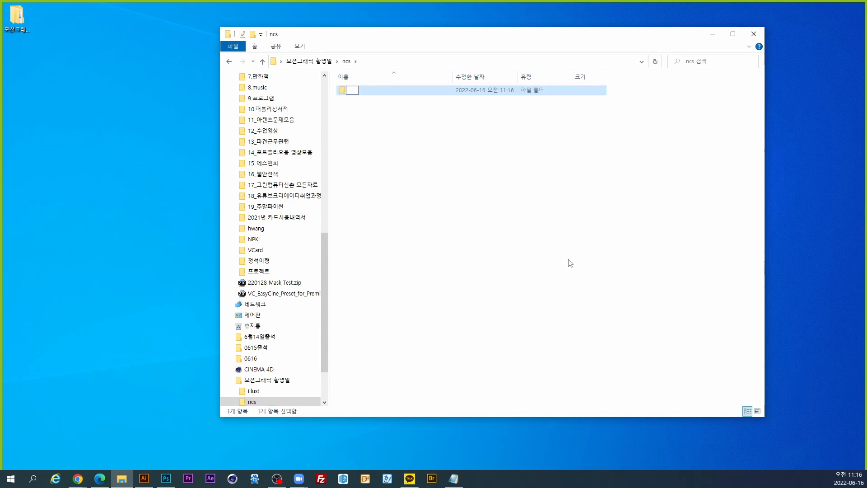
{"action": "type", "text": "ㅔㅙㅅ"}
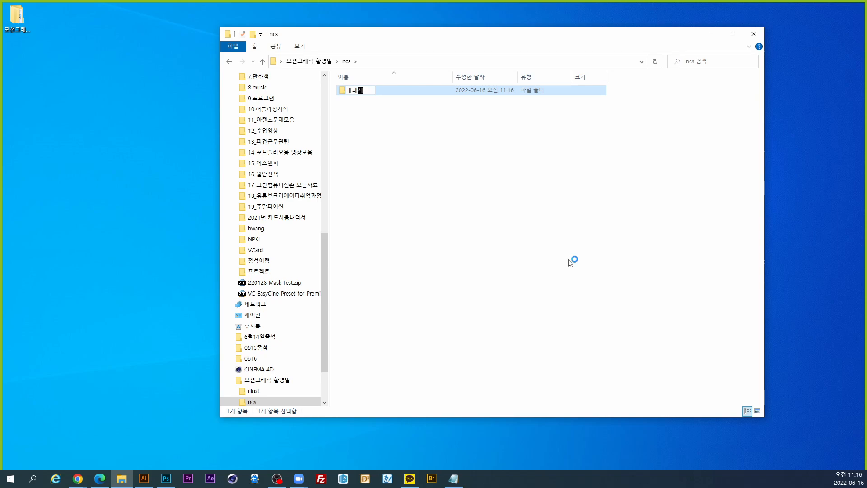
{"action": "key", "text": "BackSpace"}
{"action": "key", "text": "BackSpace"}
{"action": "key", "text": "BackSpace"}
{"action": "type", "text": "photo"}
{"action": "left_click", "coordinate": [571, 263]}
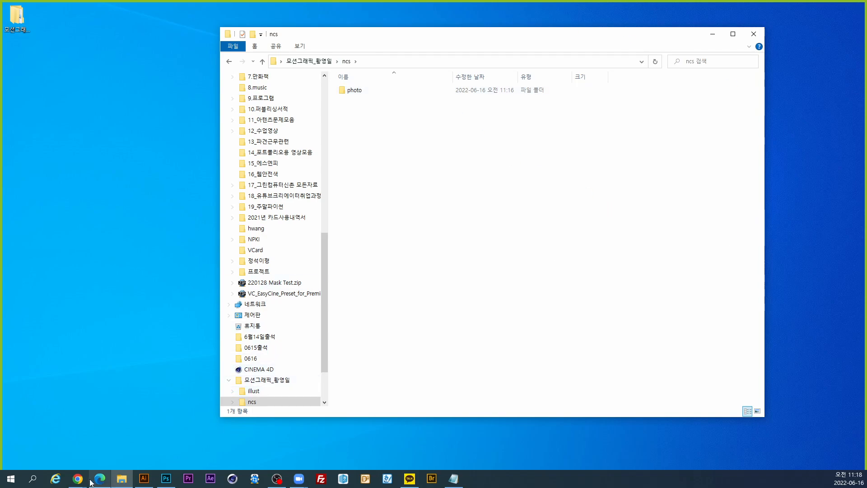
Switch to the Pixabay page in Chrome and minimise the PDF and File Explorer windows covering it.
{"action": "left_click", "coordinate": [78, 479]}
{"action": "left_click", "coordinate": [158, 447]}
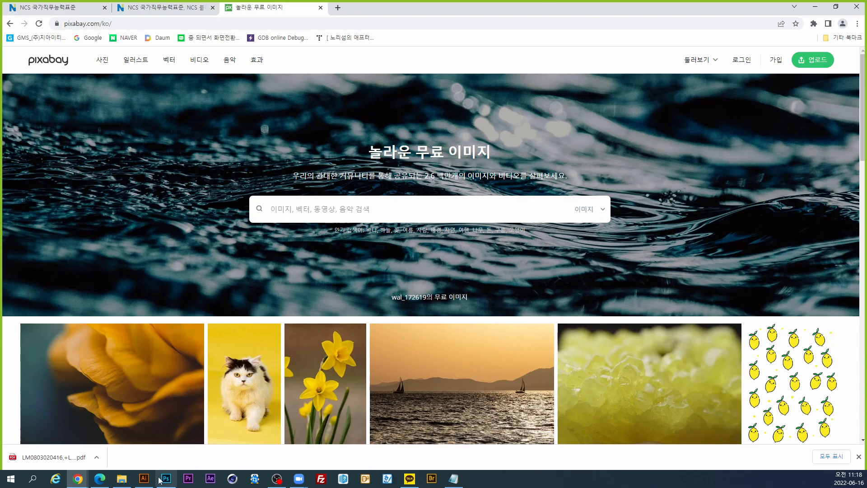
{"action": "left_click", "coordinate": [124, 486]}
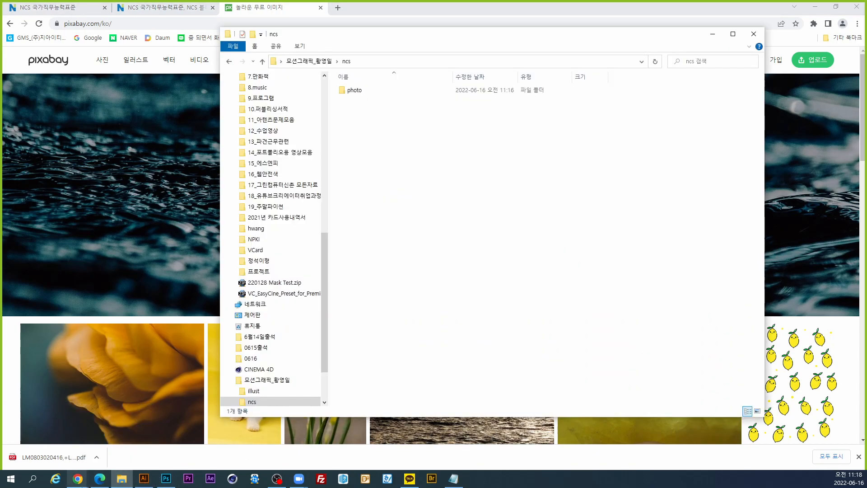
{"action": "left_click", "coordinate": [100, 478]}
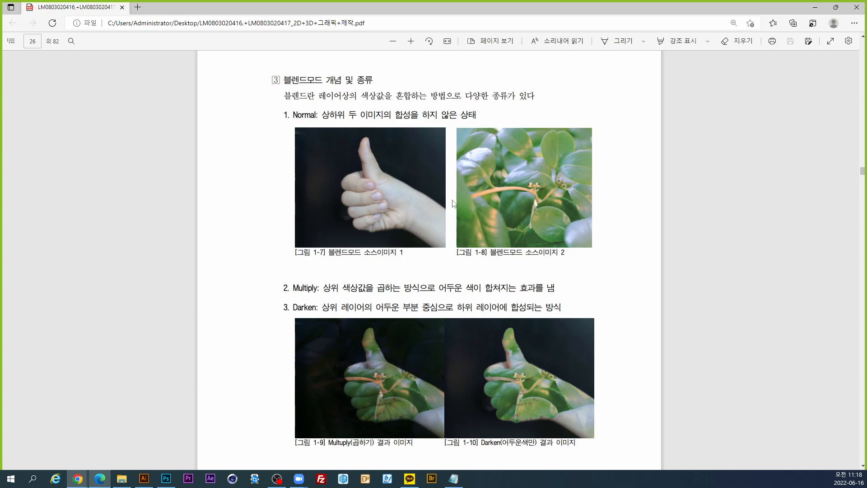
{"action": "left_click", "coordinate": [820, 8]}
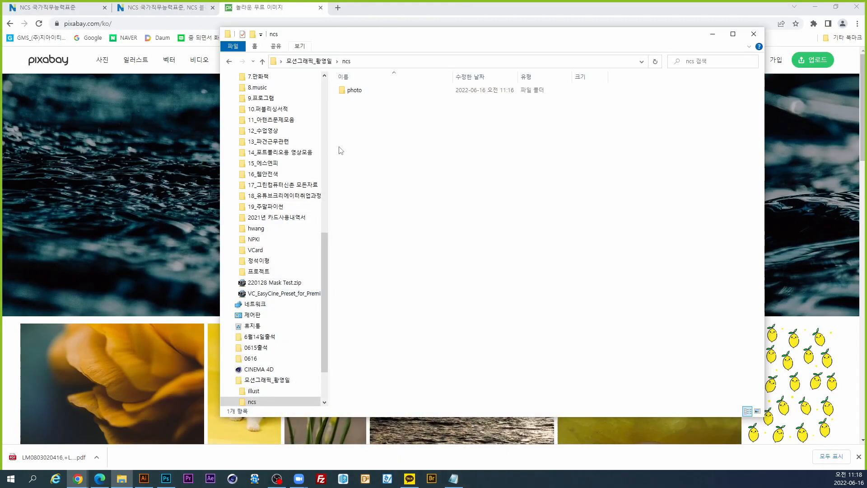
{"action": "left_click", "coordinate": [712, 33]}
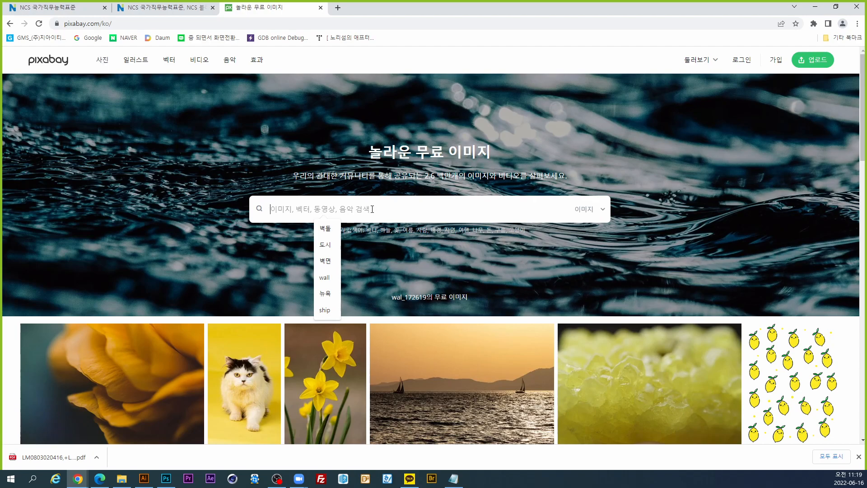
Search Pixabay for "손" and look through the image results for a suitable hand photo.
{"action": "type", "text": "송"}
{"action": "key", "text": "BackSpace"}
{"action": "type", "text": "손"}
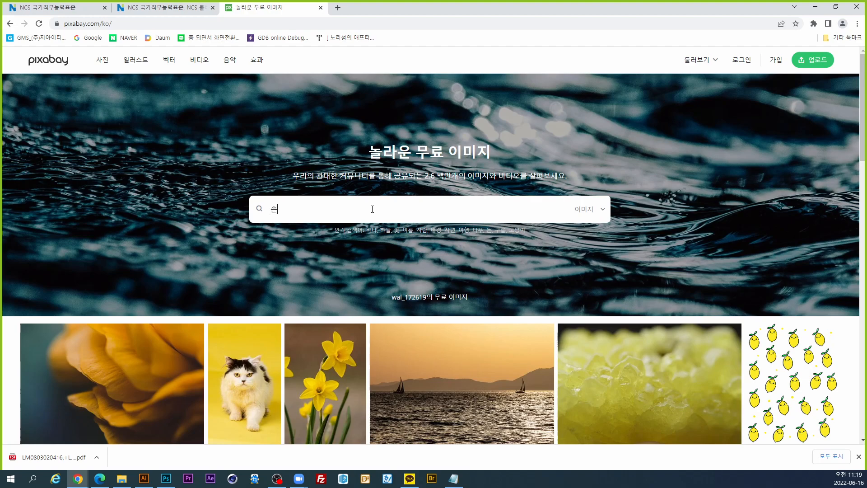
{"action": "key", "text": "BackSpace"}
{"action": "key", "text": "BackSpace"}
{"action": "key", "text": "BackSpace"}
{"action": "type", "text": "손"}
{"action": "key", "text": "Return"}
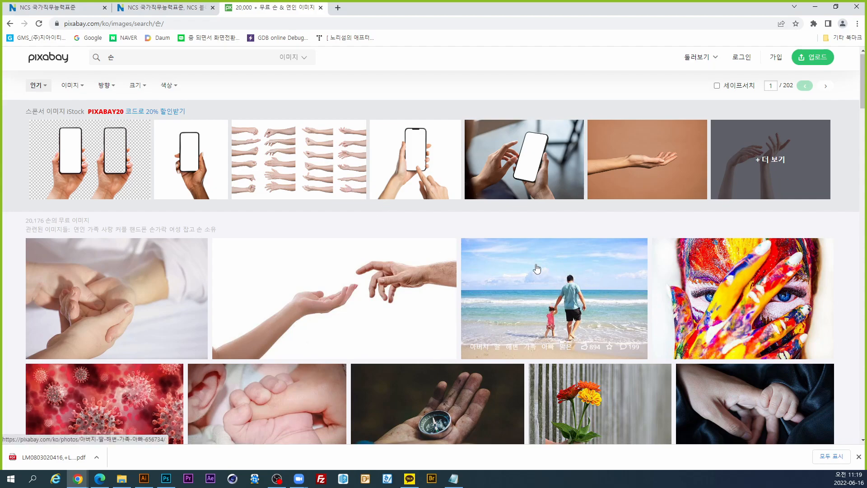
{"action": "scroll", "coordinate": [535, 267], "scroll_direction": "down", "scroll_amount": 5}
{"action": "scroll", "coordinate": [537, 268], "scroll_direction": "down", "scroll_amount": 10}
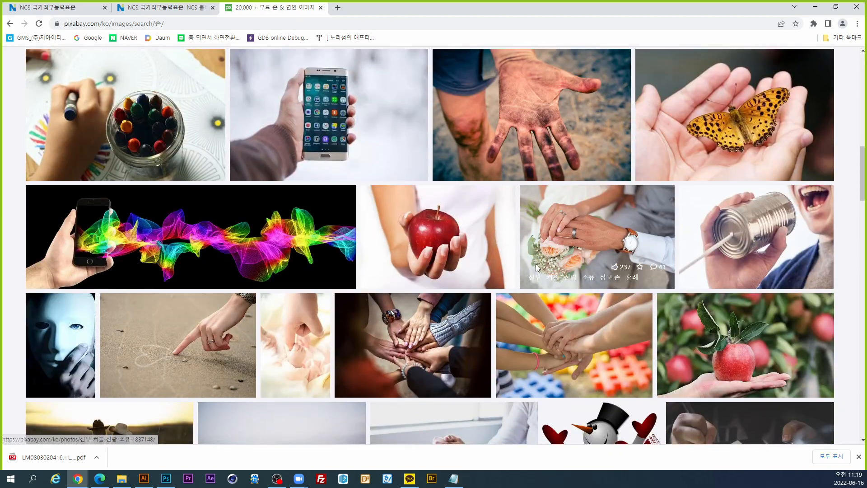
{"action": "scroll", "coordinate": [537, 268], "scroll_direction": "down", "scroll_amount": 5}
{"action": "scroll", "coordinate": [536, 268], "scroll_direction": "down", "scroll_amount": 6}
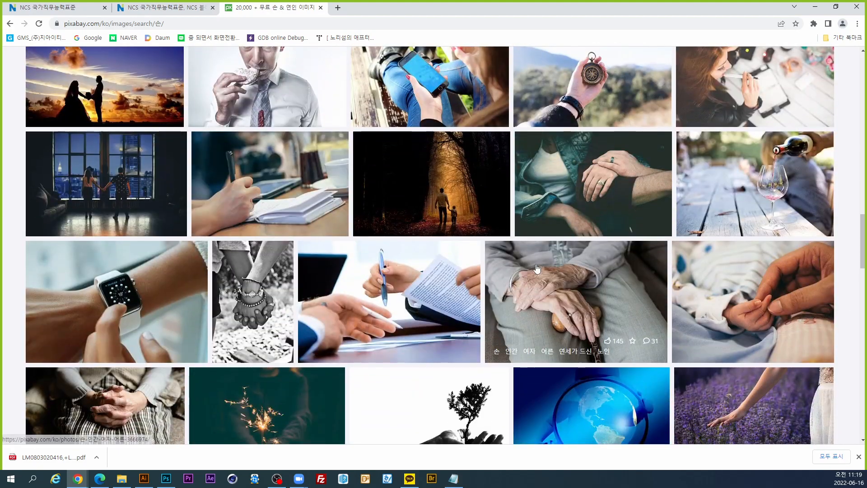
{"action": "scroll", "coordinate": [537, 268], "scroll_direction": "up", "scroll_amount": 20}
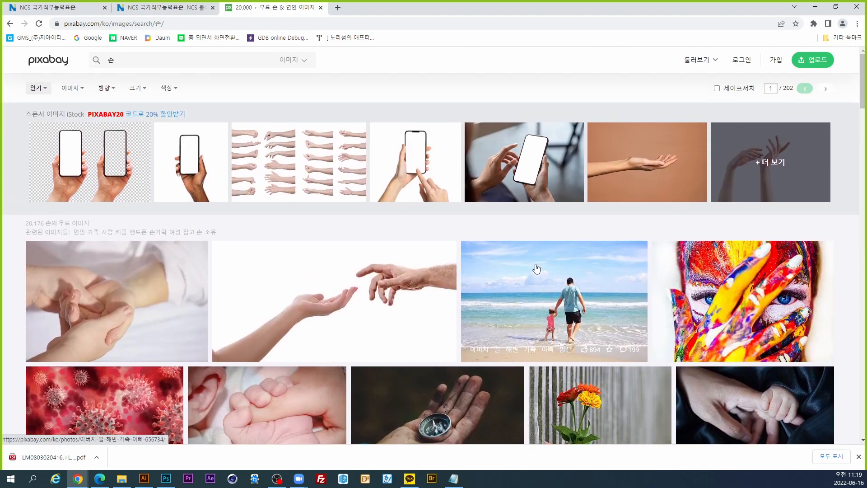
Replace the Pixabay search term with "hand" and browse the results for a suitable hand photo.
{"action": "left_click_drag", "start_coordinate": [121, 61], "coordinate": [87, 61]}
{"action": "type", "text": "hand"}
{"action": "key", "text": "Return"}
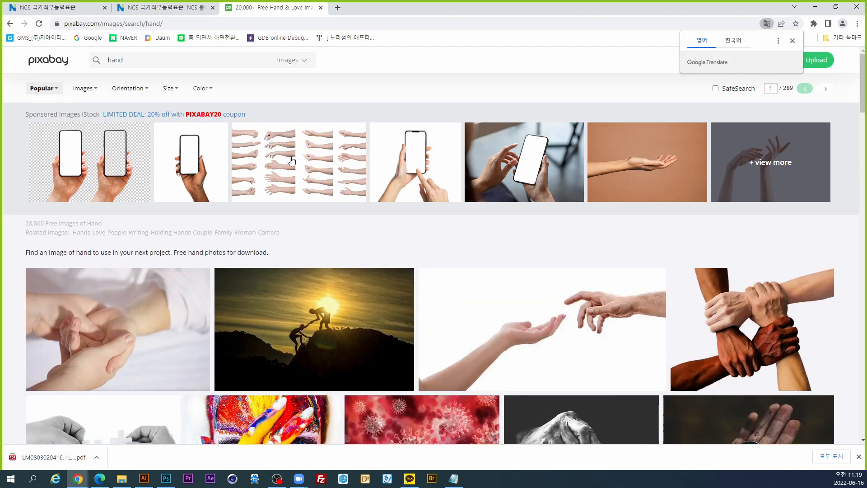
{"action": "scroll", "coordinate": [278, 260], "scroll_direction": "down", "scroll_amount": 4}
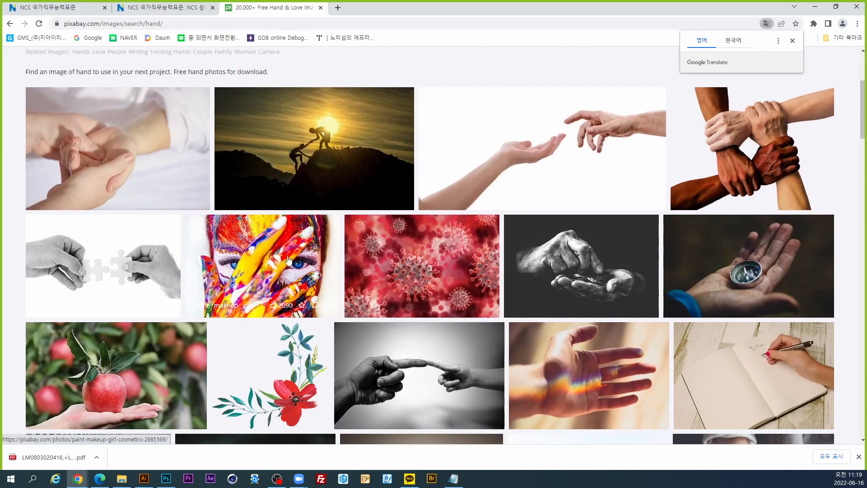
{"action": "scroll", "coordinate": [498, 291], "scroll_direction": "down", "scroll_amount": 5}
{"action": "scroll", "coordinate": [498, 291], "scroll_direction": "down", "scroll_amount": 6}
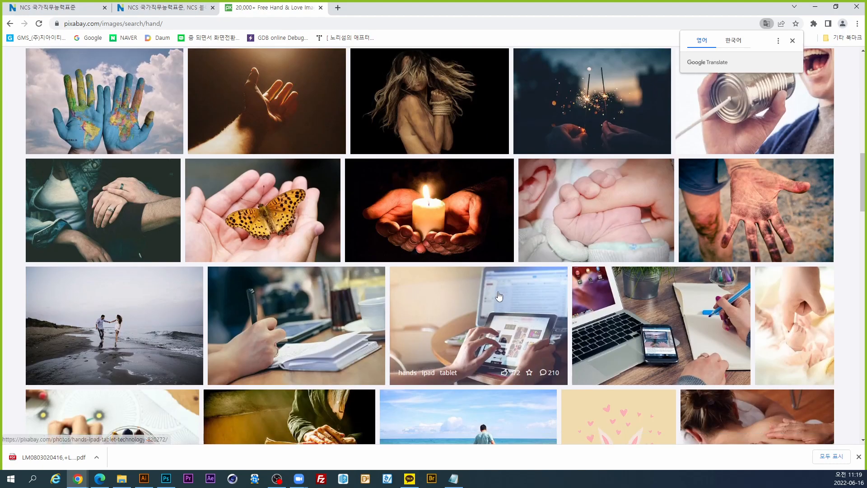
{"action": "scroll", "coordinate": [498, 295], "scroll_direction": "down", "scroll_amount": 3}
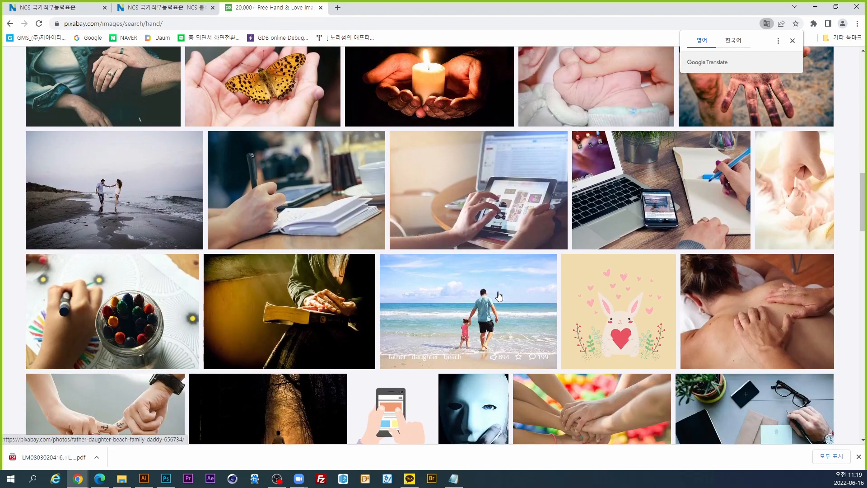
Examine further rows of the hand image results for a photo suited to the compositing exercise.
{"action": "scroll", "coordinate": [499, 296], "scroll_direction": "down", "scroll_amount": 3}
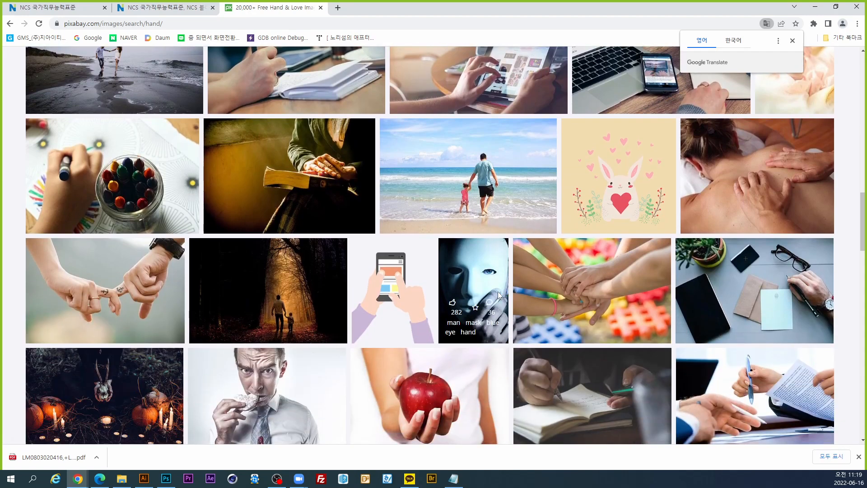
{"action": "scroll", "coordinate": [500, 295], "scroll_direction": "down", "scroll_amount": 3}
{"action": "scroll", "coordinate": [499, 294], "scroll_direction": "down", "scroll_amount": 3}
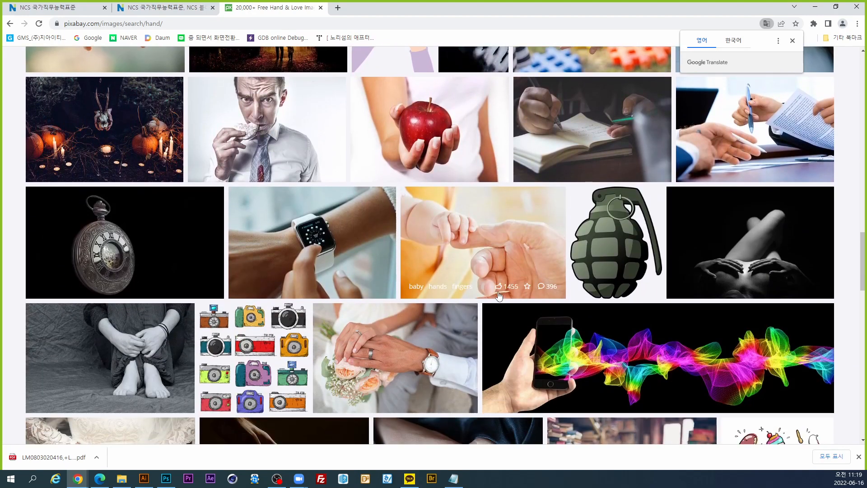
{"action": "scroll", "coordinate": [499, 295], "scroll_direction": "down", "scroll_amount": 3}
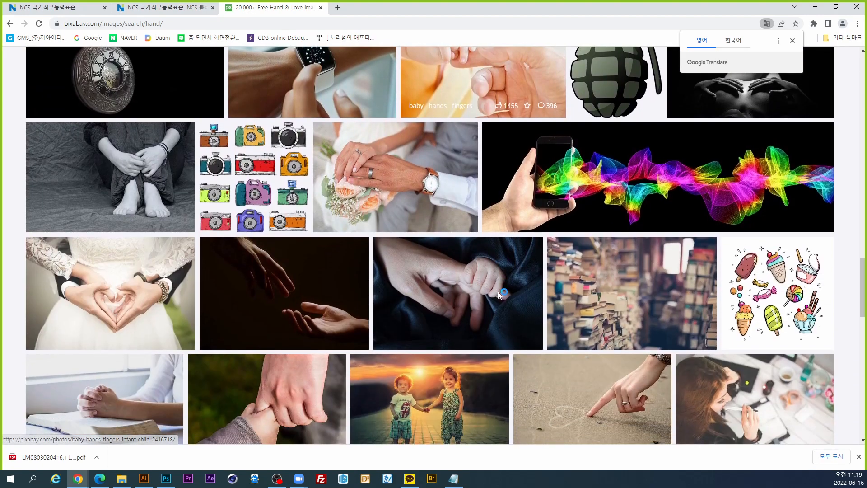
{"action": "scroll", "coordinate": [498, 295], "scroll_direction": "down", "scroll_amount": 3}
{"action": "scroll", "coordinate": [499, 296], "scroll_direction": "down", "scroll_amount": 3}
{"action": "scroll", "coordinate": [499, 296], "scroll_direction": "up", "scroll_amount": 4}
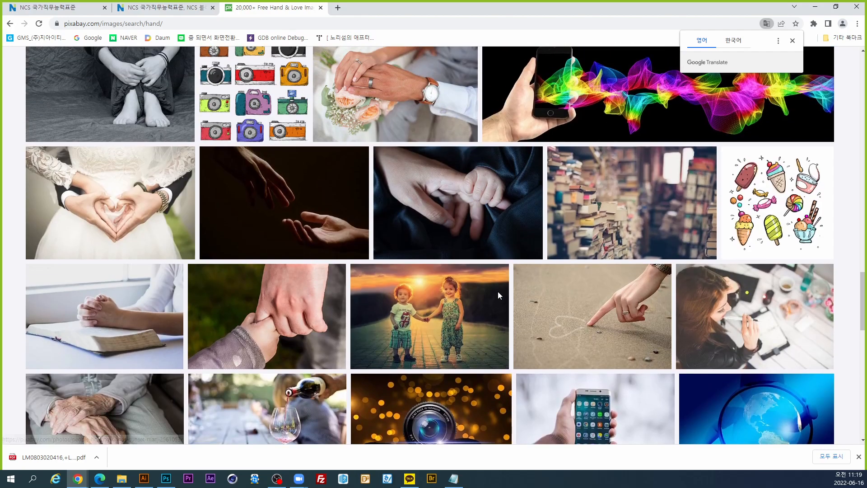
{"action": "scroll", "coordinate": [498, 296], "scroll_direction": "up", "scroll_amount": 9}
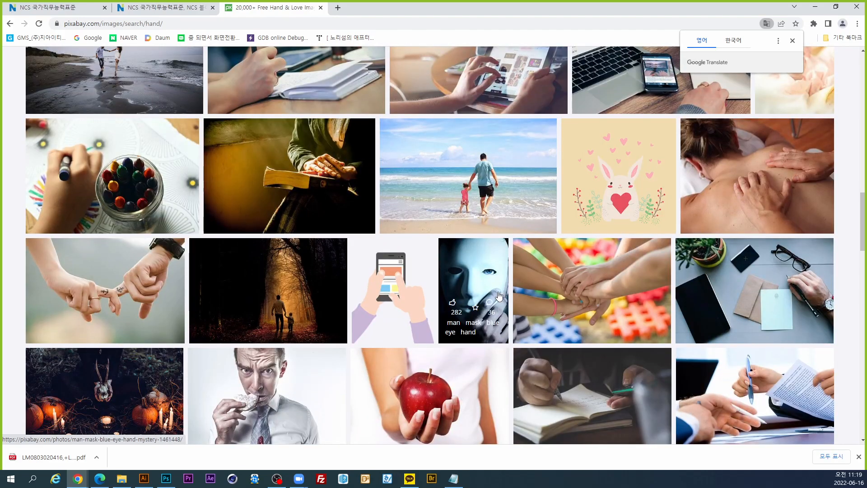
{"action": "scroll", "coordinate": [498, 296], "scroll_direction": "up", "scroll_amount": 8}
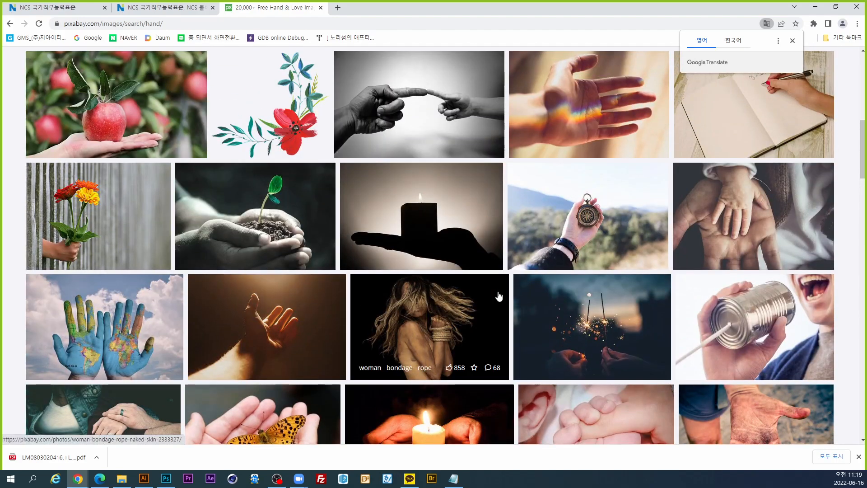
{"action": "scroll", "coordinate": [498, 296], "scroll_direction": "up", "scroll_amount": 5}
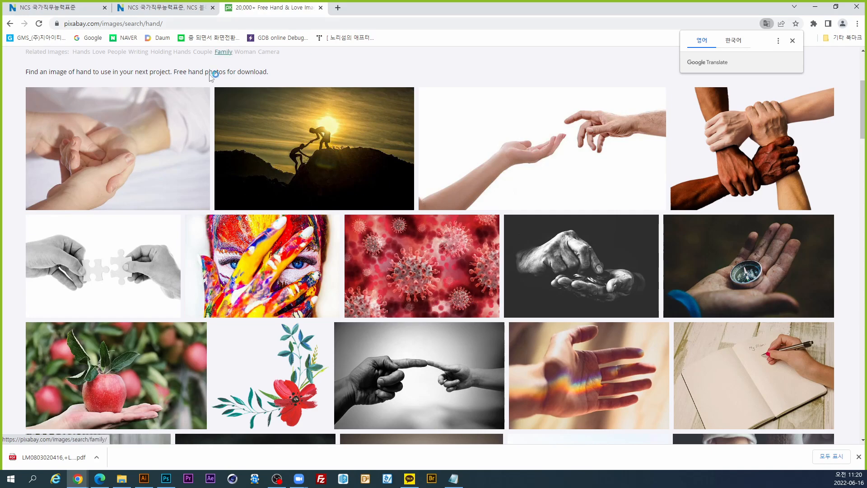
{"action": "scroll", "coordinate": [500, 294], "scroll_direction": "up", "scroll_amount": 4}
{"action": "scroll", "coordinate": [654, 180], "scroll_direction": "down", "scroll_amount": 3}
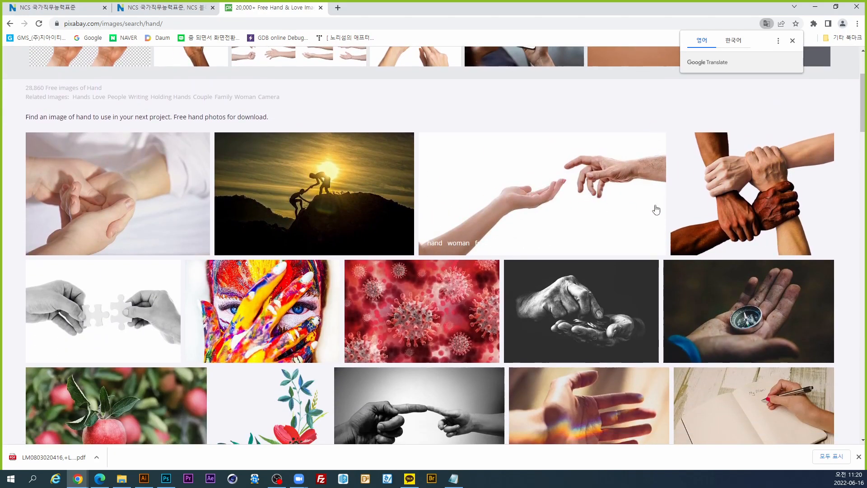
Open the photo of two hands reaching toward each other and capture its download sizes, marking 1920×950 with a red rectangle.
{"action": "left_click", "coordinate": [556, 198]}
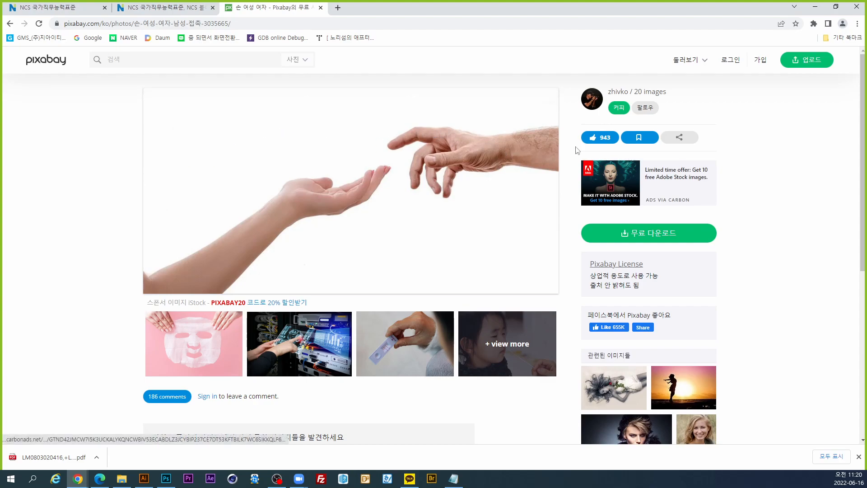
{"action": "left_click", "coordinate": [670, 234]}
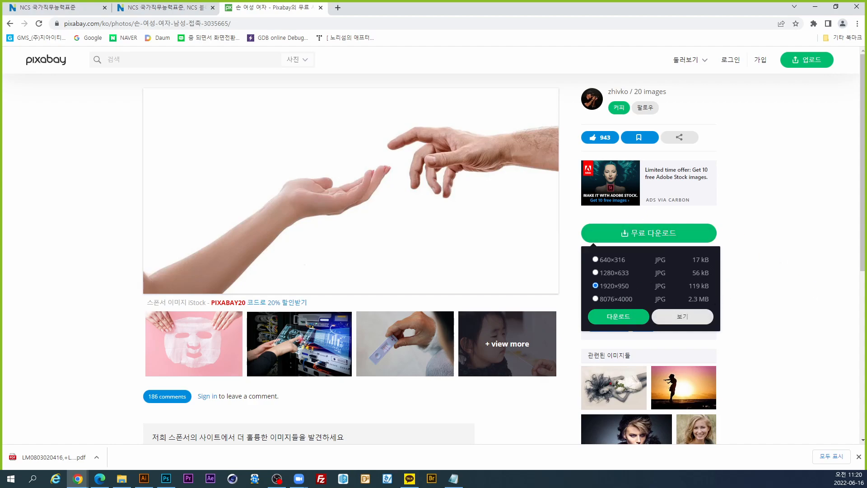
{"action": "key", "text": "ctrl+shift+c"}
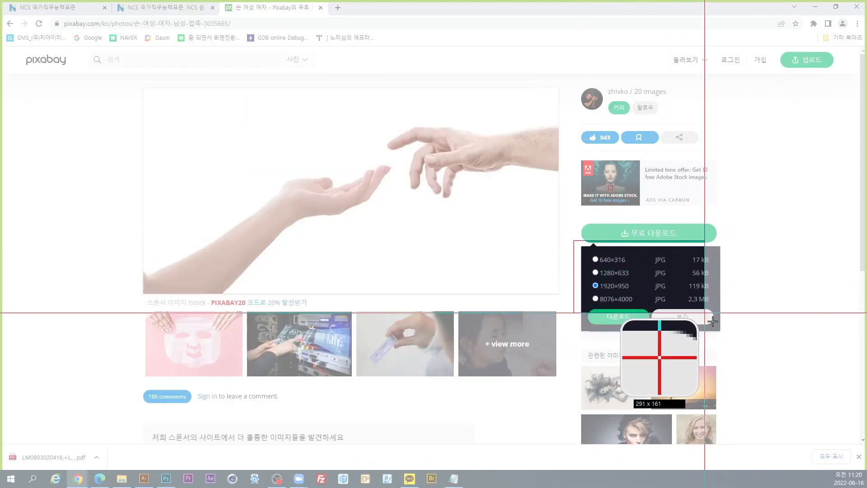
{"action": "left_click", "coordinate": [730, 344]}
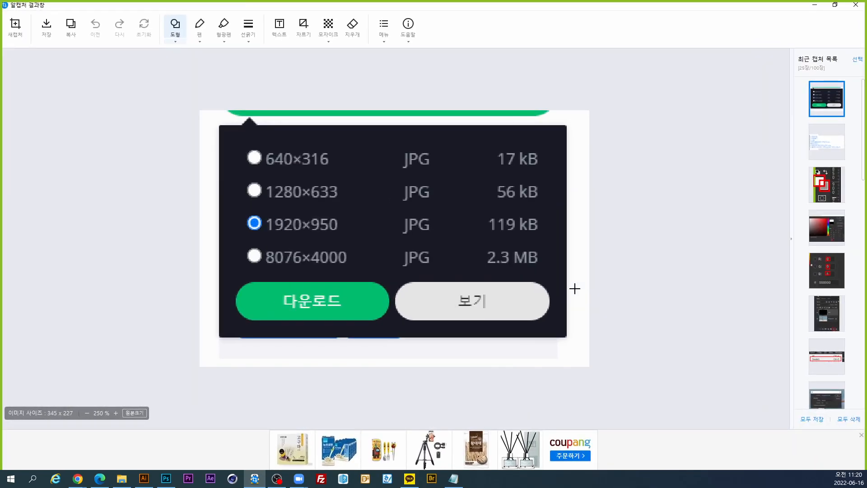
{"action": "left_click_drag", "start_coordinate": [244, 206], "coordinate": [359, 240]}
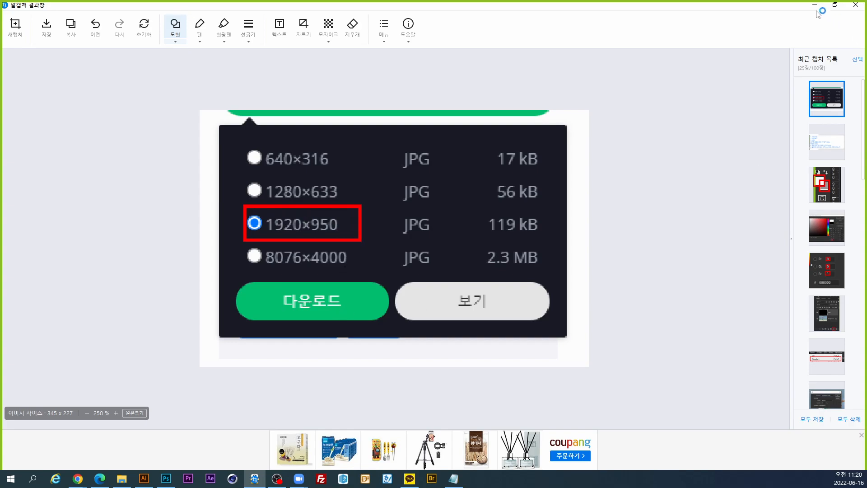
{"action": "left_click", "coordinate": [855, 5]}
Request the 1920×950 JPG download of the reaching hands photo and complete the tractor image verification.
{"action": "left_click", "coordinate": [618, 316]}
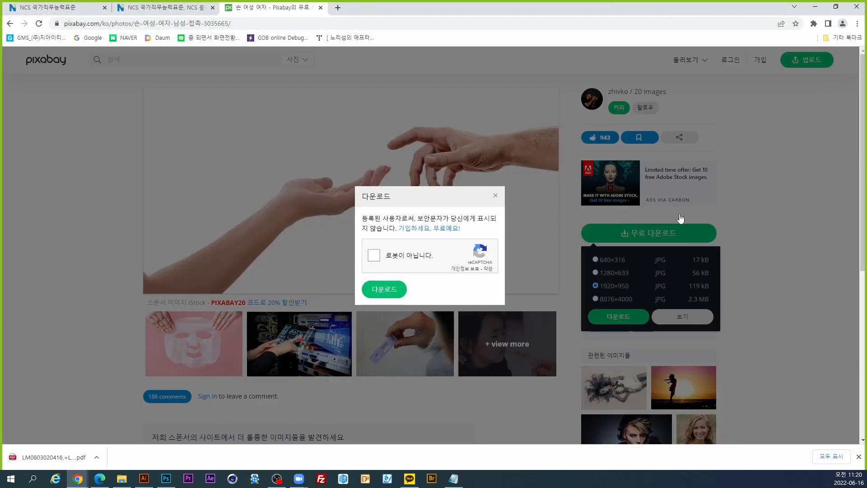
{"action": "left_click", "coordinate": [376, 258]}
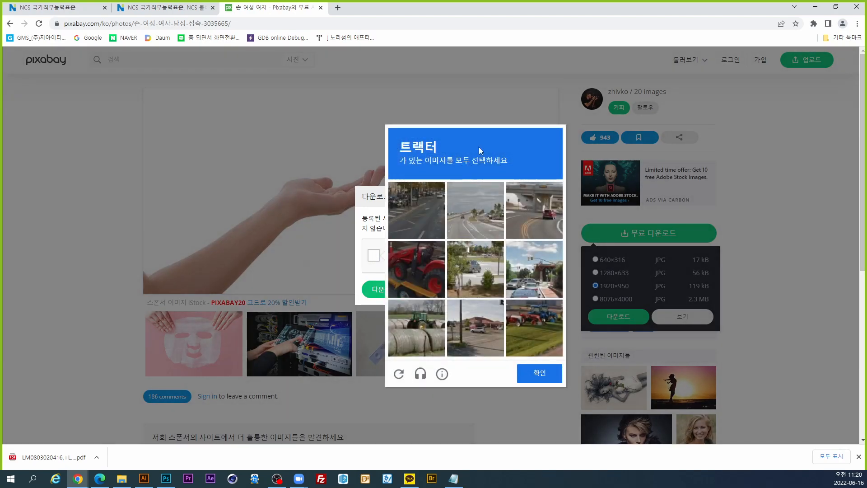
{"action": "left_click", "coordinate": [425, 271]}
{"action": "left_click", "coordinate": [522, 326]}
{"action": "left_click", "coordinate": [533, 211]}
{"action": "left_click", "coordinate": [520, 197]}
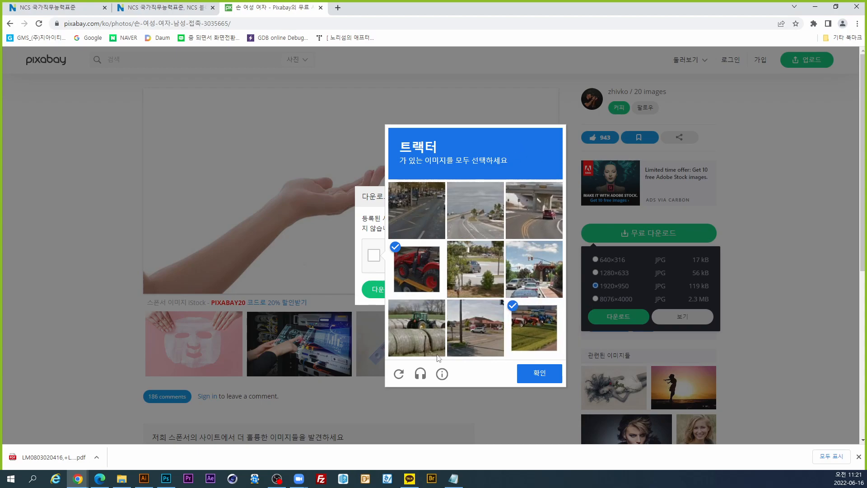
{"action": "left_click", "coordinate": [405, 327]}
{"action": "left_click", "coordinate": [542, 381]}
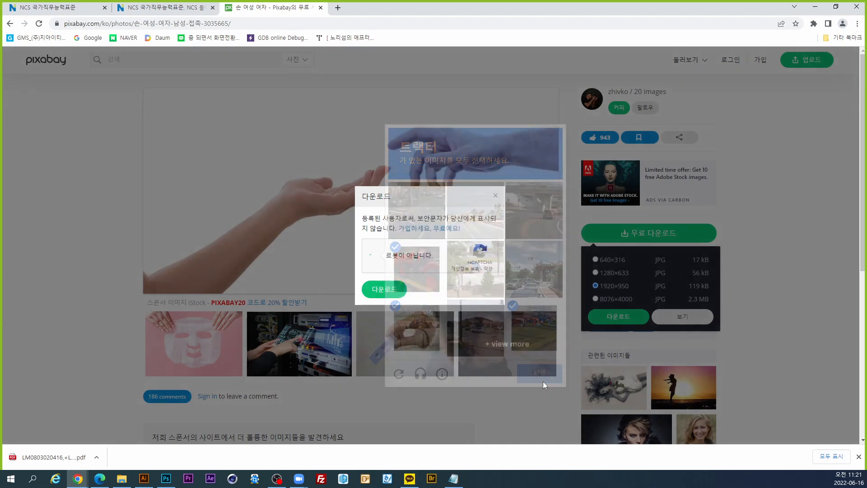
{"action": "left_click", "coordinate": [385, 289]}
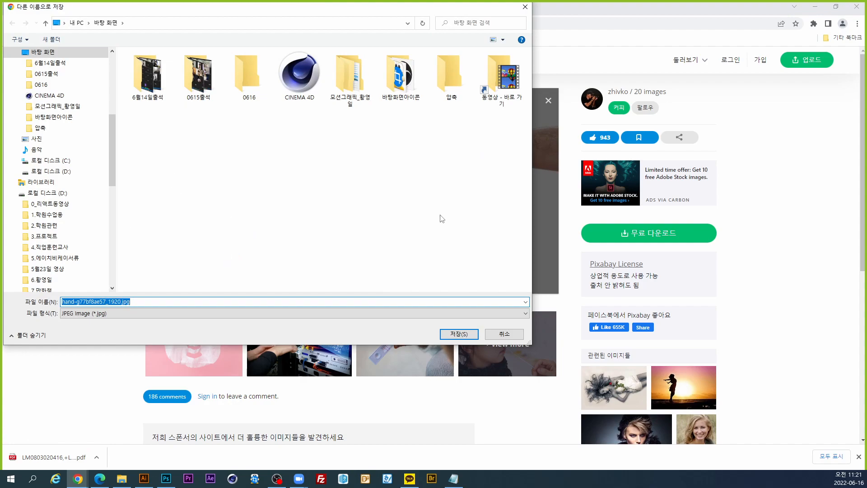
Save hand-g77bf8ae57_1920.jpg in the photo folder inside the ncs folder.
{"action": "left_click", "coordinate": [341, 95]}
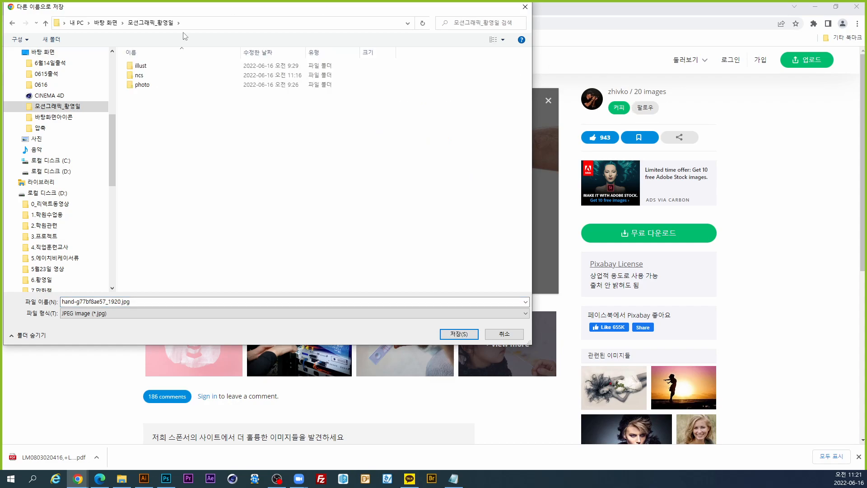
{"action": "double_click", "coordinate": [134, 76]}
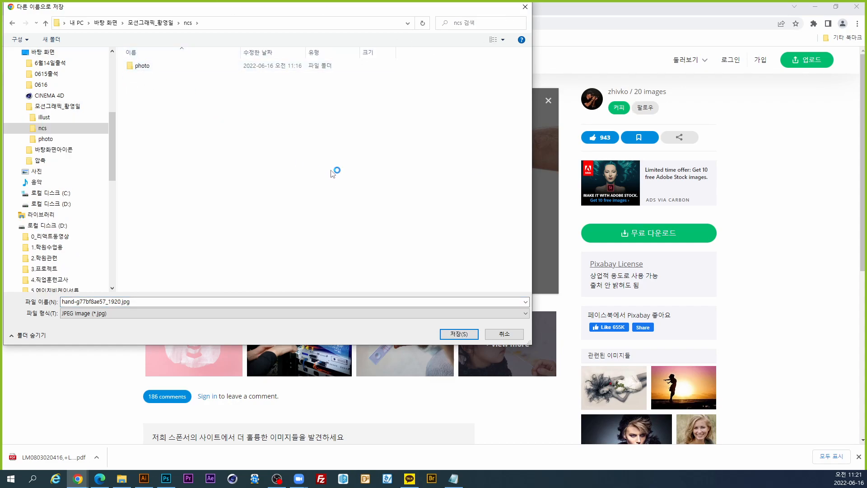
{"action": "double_click", "coordinate": [143, 67]}
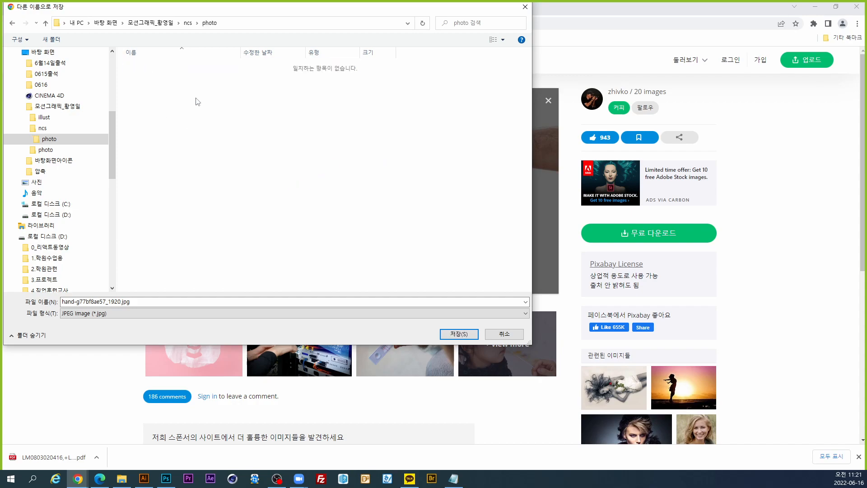
{"action": "left_click", "coordinate": [453, 335]}
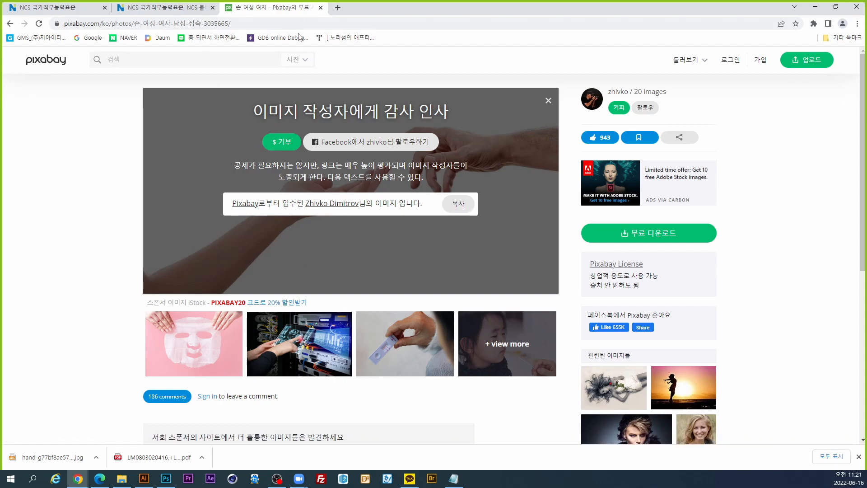
Close the Pixabay photo page and both NCS pages in the browser.
{"action": "left_click", "coordinate": [321, 7]}
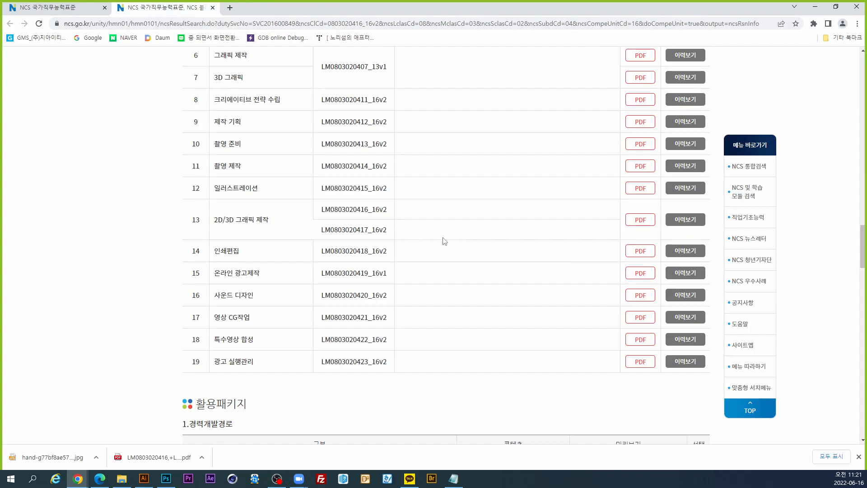
{"action": "left_click", "coordinate": [212, 8]}
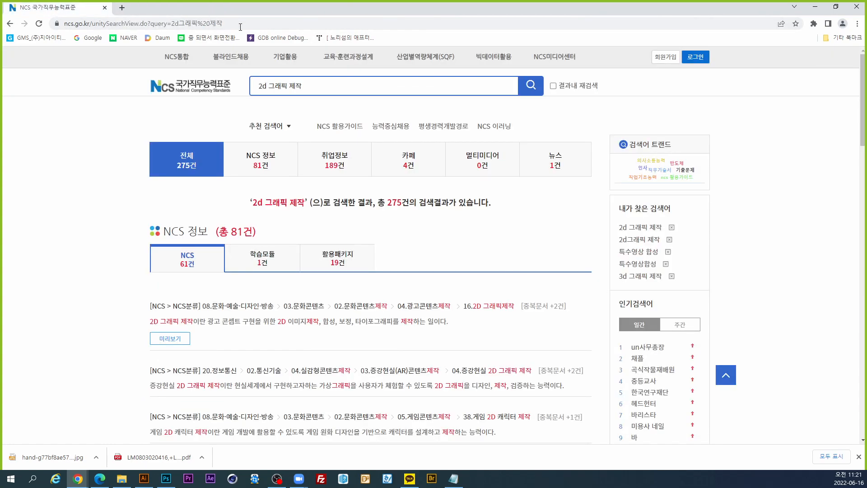
{"action": "left_click", "coordinate": [105, 7]}
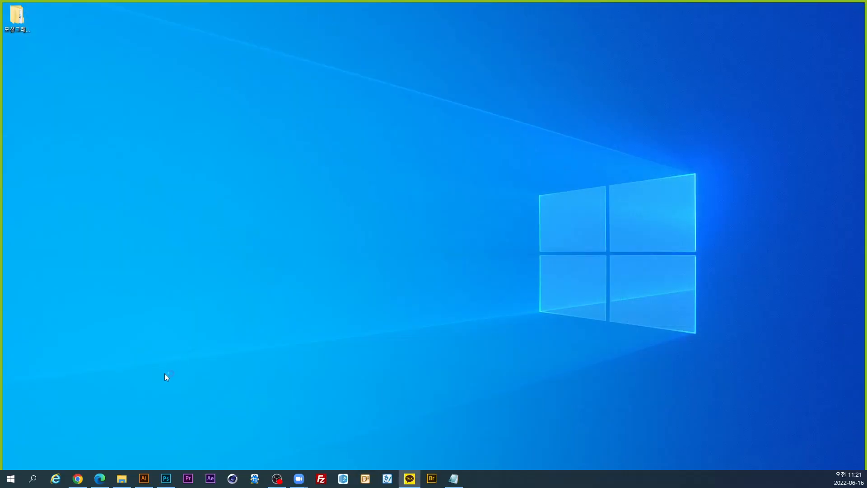
Reopen Chrome and load the Pixabay home page at pixabay.com/ko/.
{"action": "left_click", "coordinate": [78, 480]}
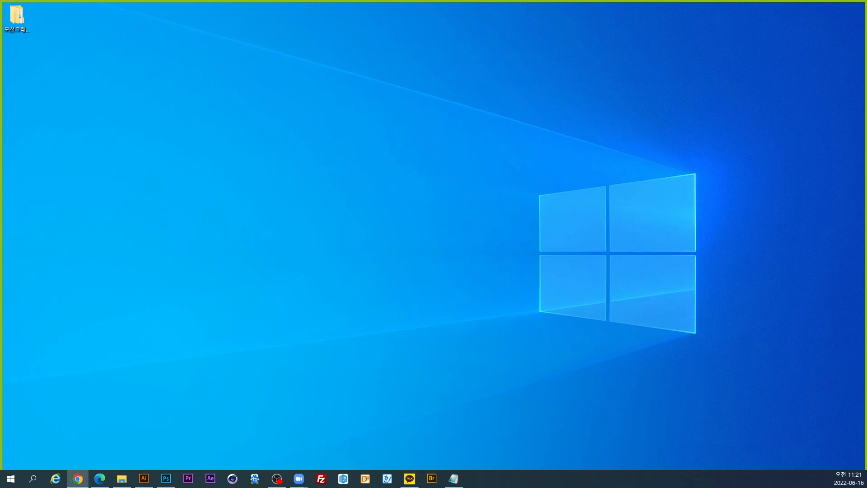
{"action": "left_click_drag", "start_coordinate": [866, 13], "coordinate": [269, 8]}
{"action": "double_click", "coordinate": [269, 8]}
{"action": "key", "text": "super+d"}
{"action": "key", "text": "super+d"}
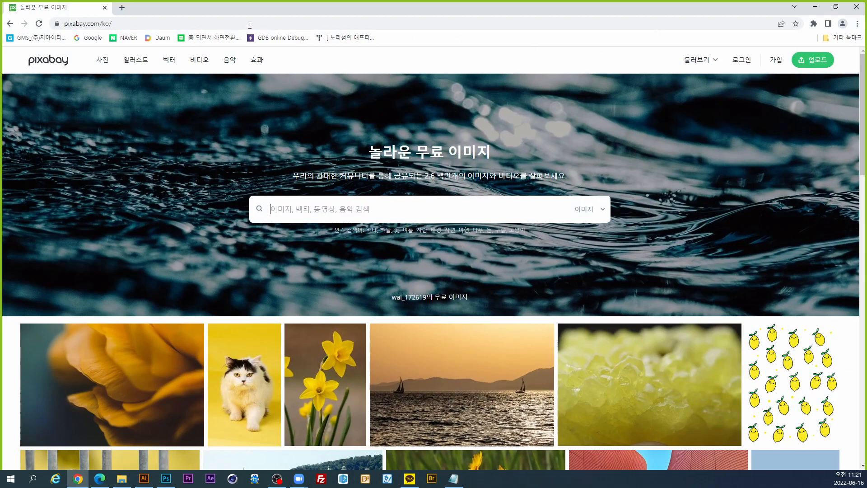
{"action": "left_click", "coordinate": [122, 7]}
{"action": "key", "text": "ctrl+w"}
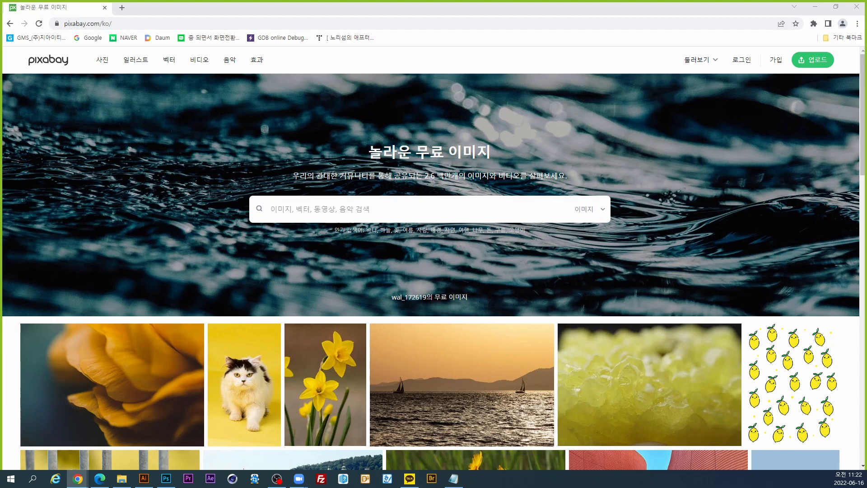
Search Pixabay for "풀입" and look through the results for a suitable grass photo.
{"action": "left_click", "coordinate": [322, 209]}
{"action": "type", "text": "풀잎"}
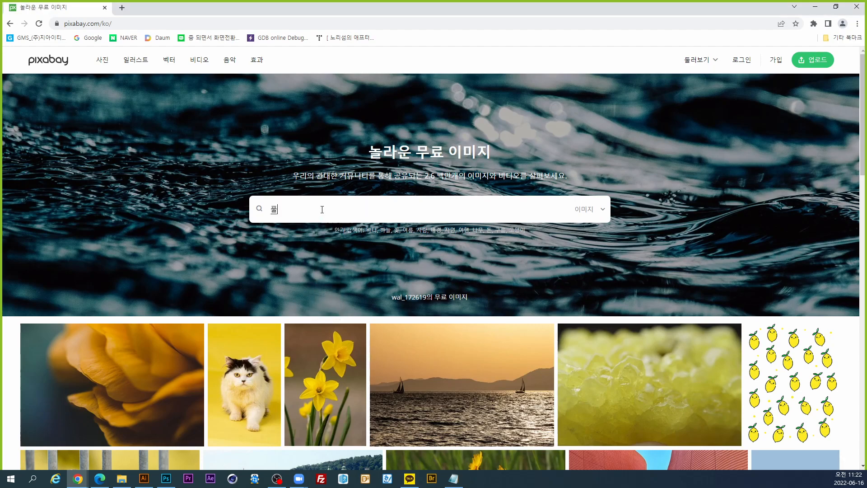
{"action": "key", "text": "Return"}
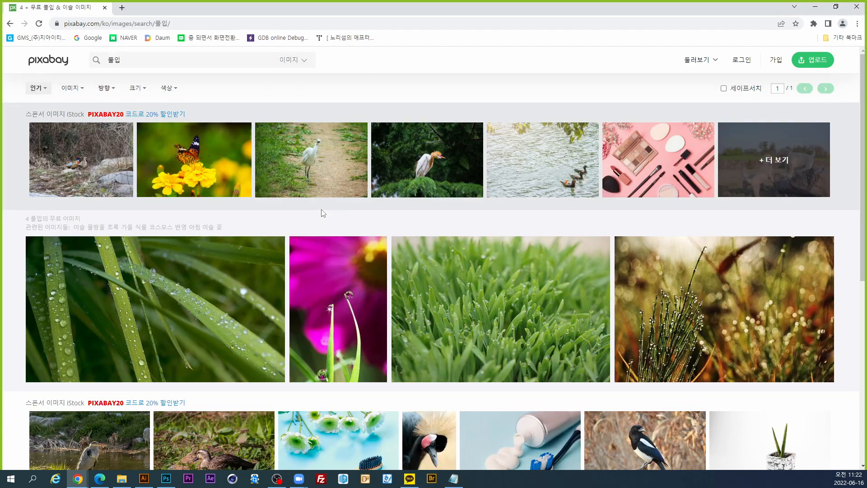
{"action": "scroll", "coordinate": [565, 257], "scroll_direction": "down", "scroll_amount": 4}
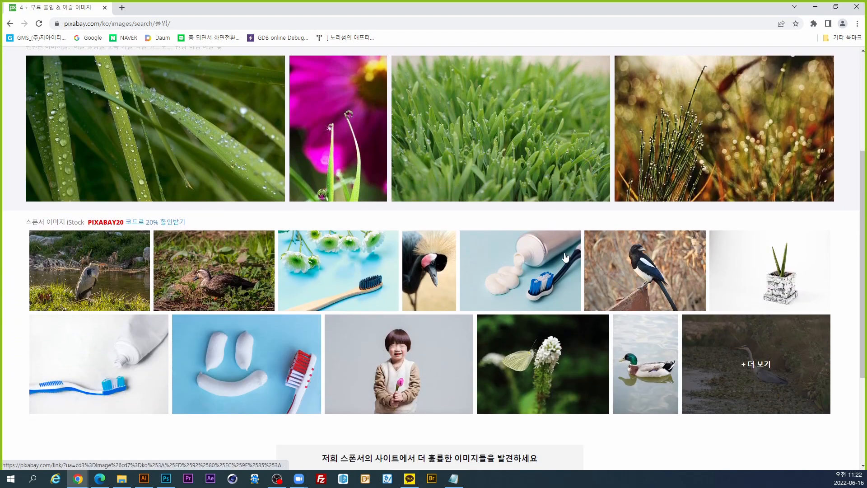
{"action": "scroll", "coordinate": [565, 256], "scroll_direction": "up", "scroll_amount": 4}
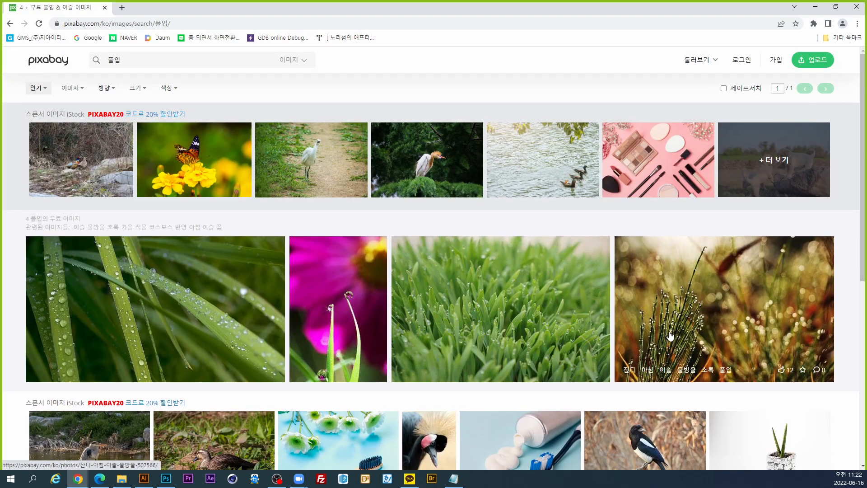
Open the photo of dense green grass blades with dew and request its free 1920×1281 JPG download.
{"action": "left_click", "coordinate": [536, 295]}
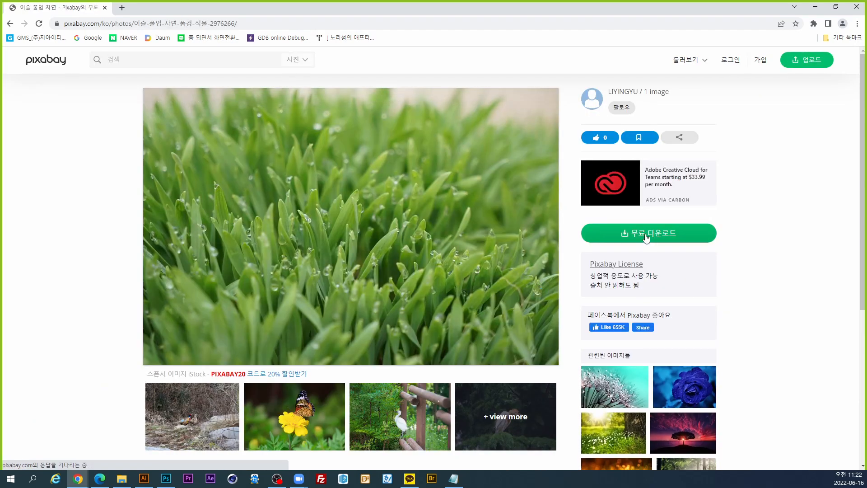
{"action": "left_click", "coordinate": [647, 234]}
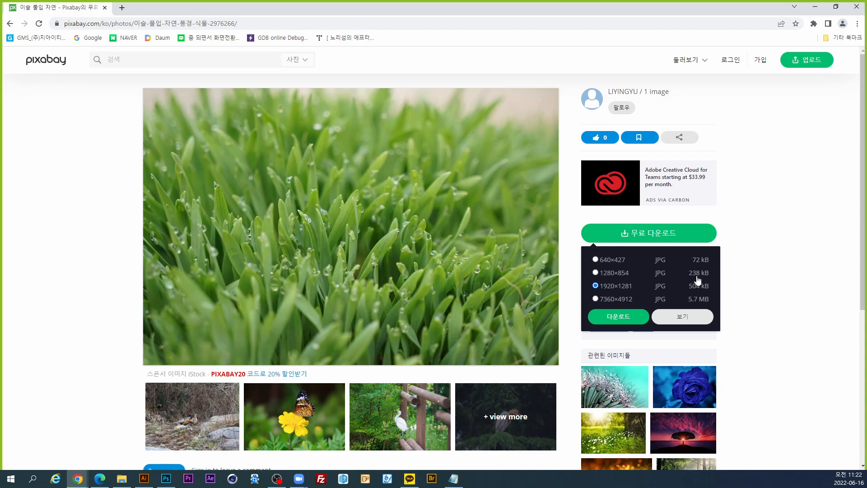
{"action": "left_click", "coordinate": [632, 325]}
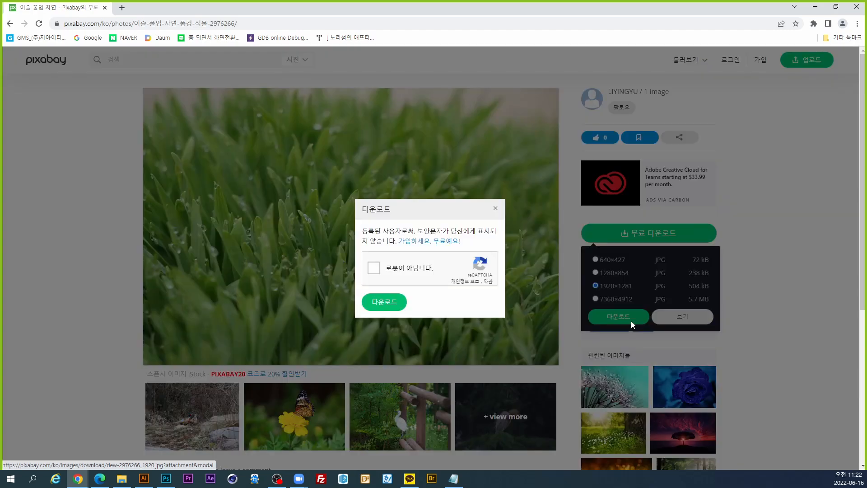
Complete the reCAPTCHA check by selecting the images that contain mountains or hills and submitting them.
{"action": "left_click", "coordinate": [374, 270]}
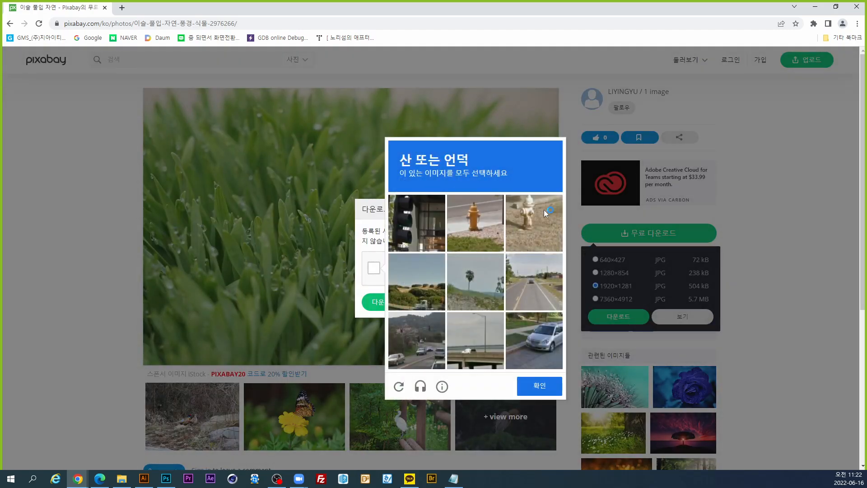
{"action": "left_click", "coordinate": [418, 285]}
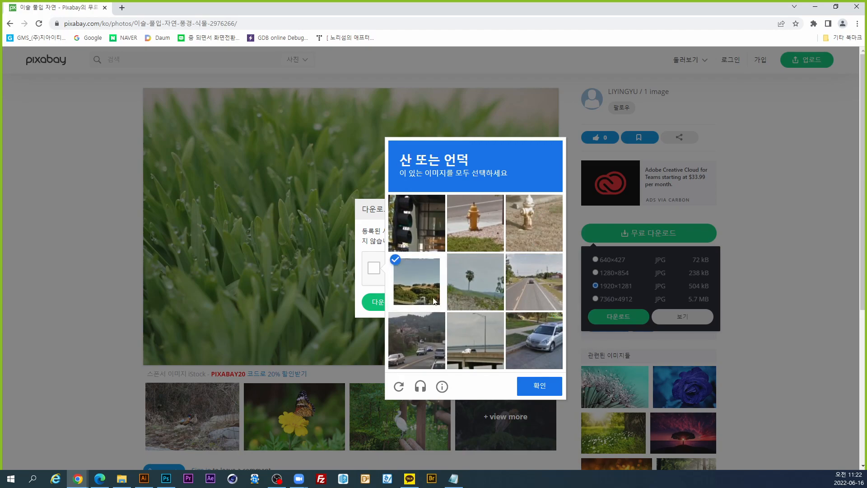
{"action": "left_click", "coordinate": [476, 293]}
{"action": "left_click", "coordinate": [535, 272]}
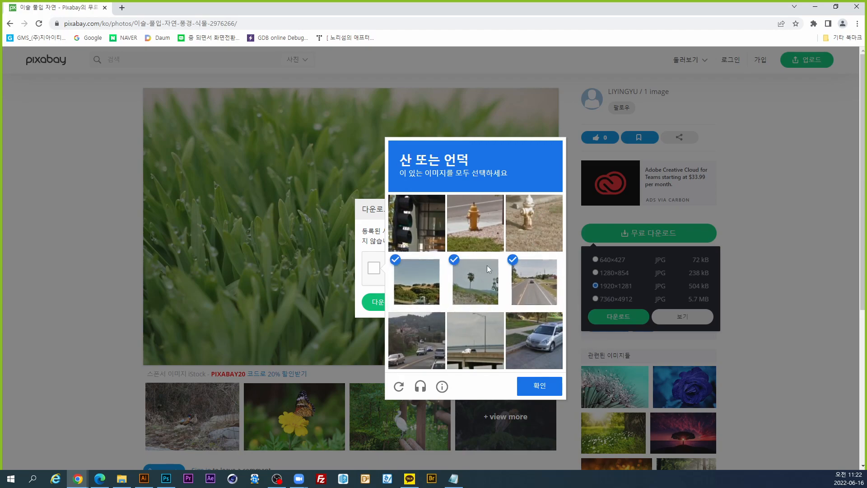
{"action": "left_click", "coordinate": [433, 340]}
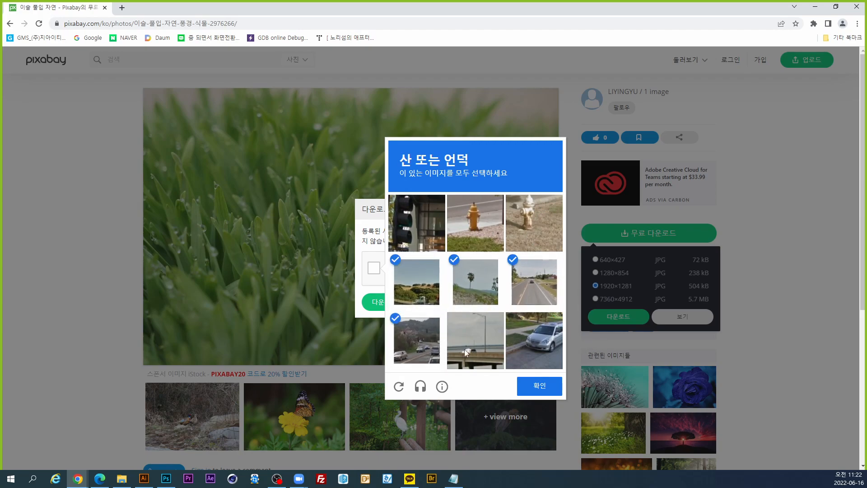
{"action": "left_click", "coordinate": [406, 329]}
{"action": "left_click", "coordinate": [538, 388]}
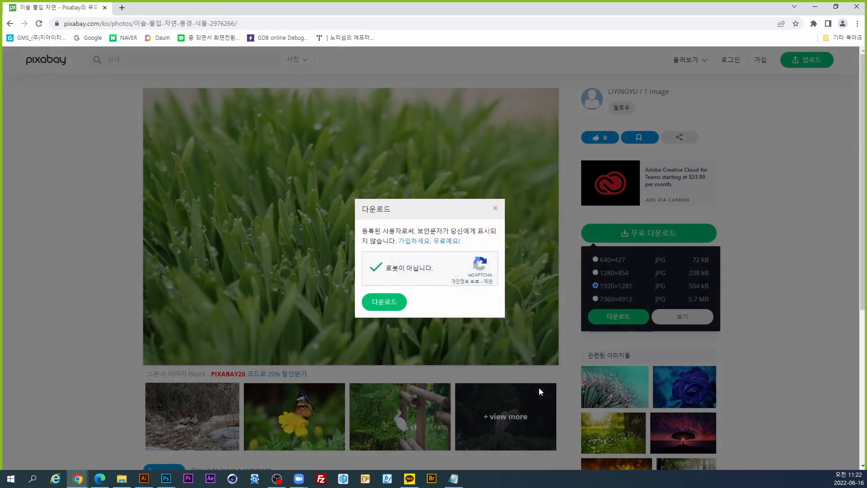
Download the grass photo as dew-g28da83ecd_1920.jpg into the photo folder inside ncs, and close the browser.
{"action": "left_click", "coordinate": [384, 302]}
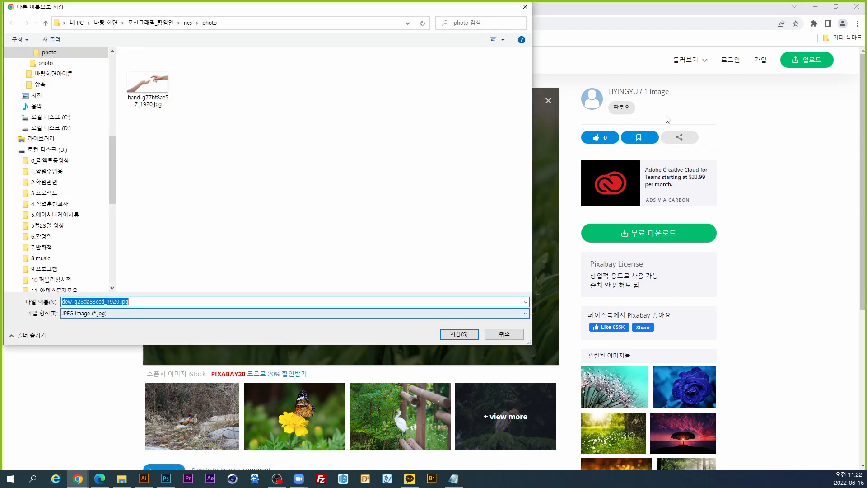
{"action": "left_click", "coordinate": [459, 334]}
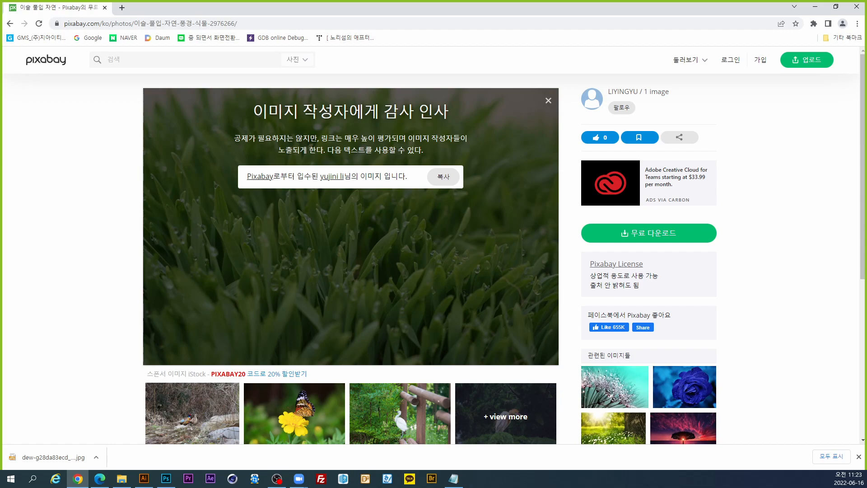
{"action": "left_click", "coordinate": [847, 10]}
{"action": "left_click", "coordinate": [847, 10]}
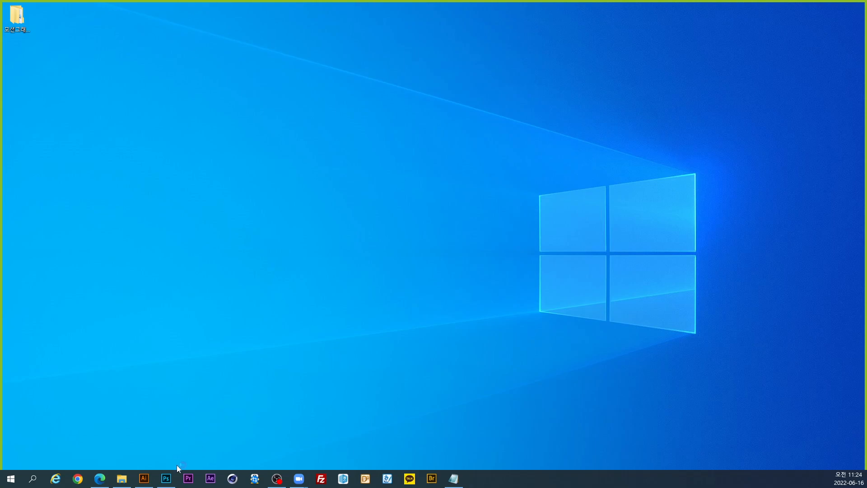
Switch to Photoshop, search Windows for "bridge" and launch Adobe Bridge CC 2019.
{"action": "left_click", "coordinate": [166, 478]}
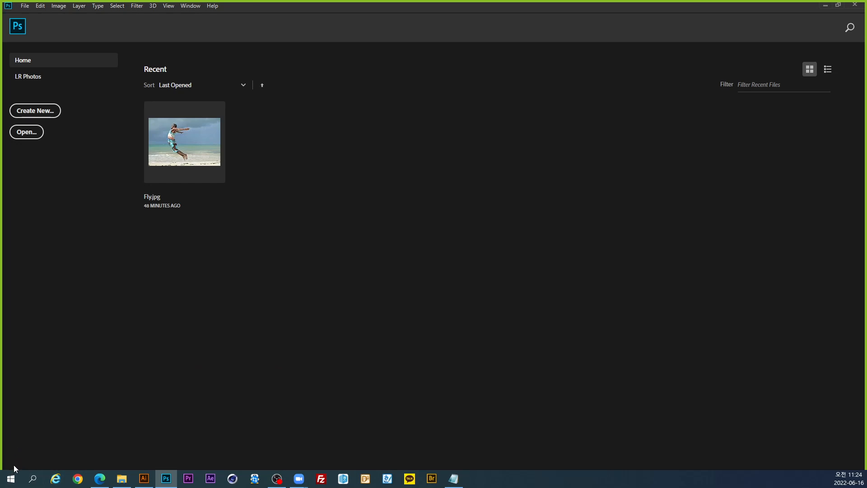
{"action": "left_click", "coordinate": [34, 479]}
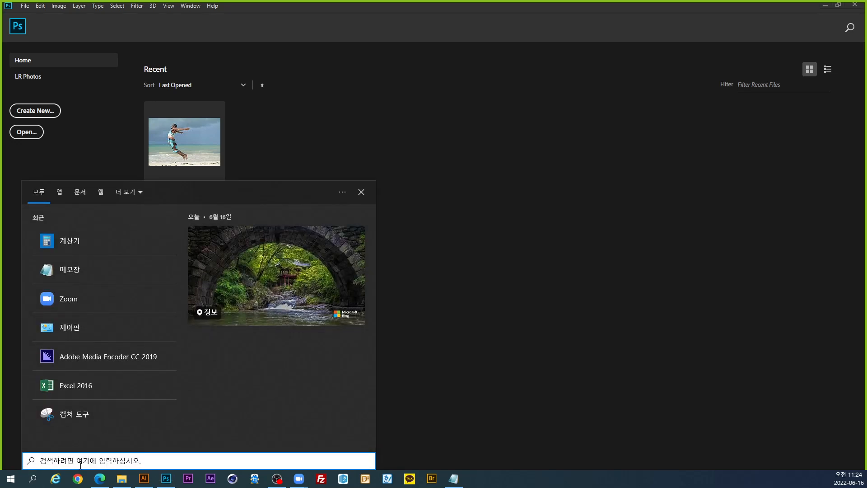
{"action": "type", "text": "ㅠㄱ"}
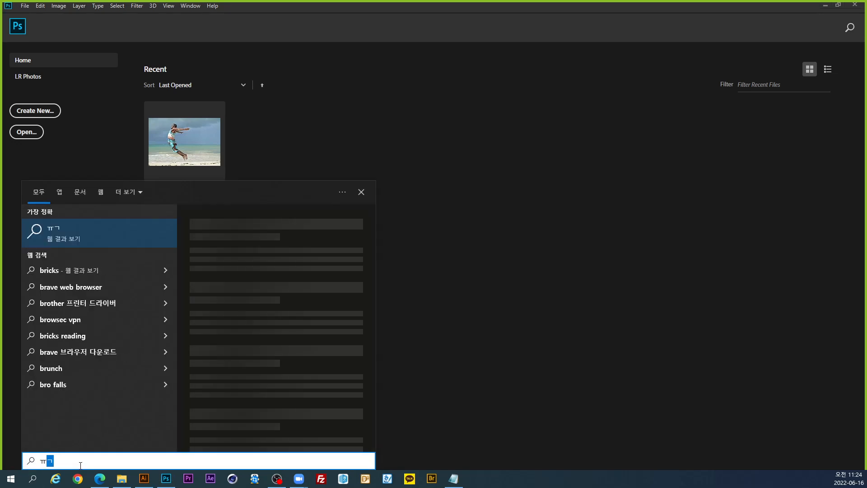
{"action": "key", "text": "BackSpace"}
{"action": "key", "text": "BackSpace"}
{"action": "type", "text": "b"}
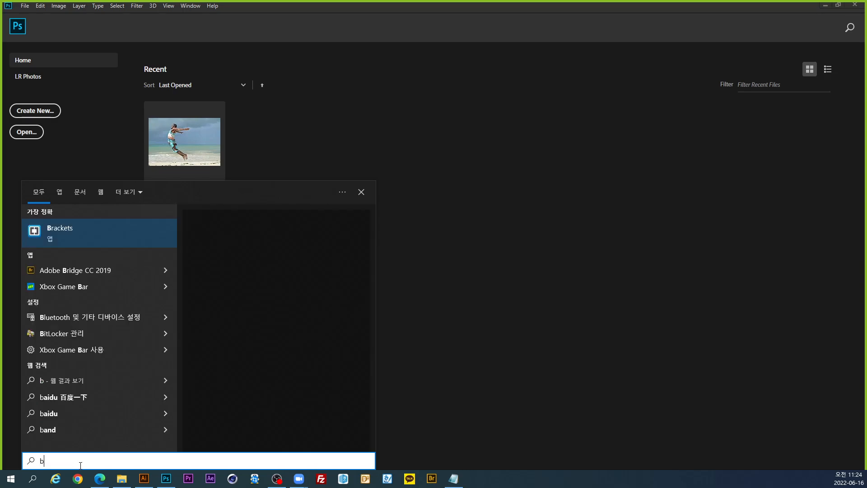
{"action": "type", "text": "ridge"}
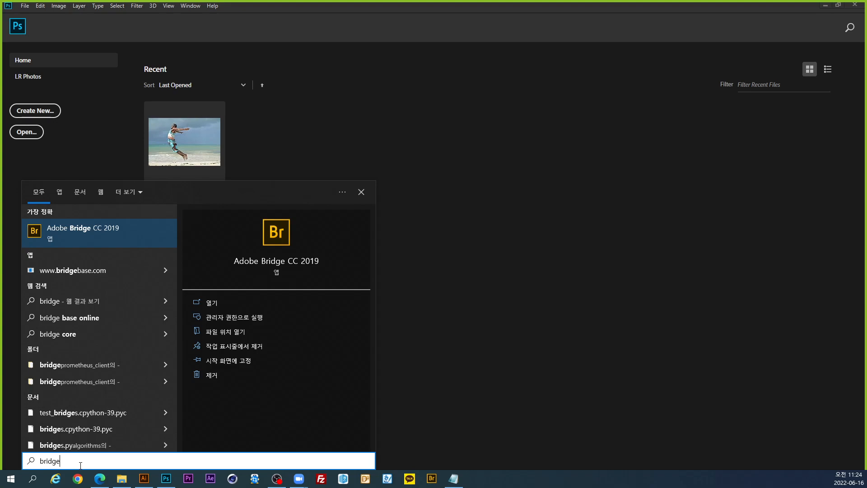
{"action": "left_click", "coordinate": [111, 228]}
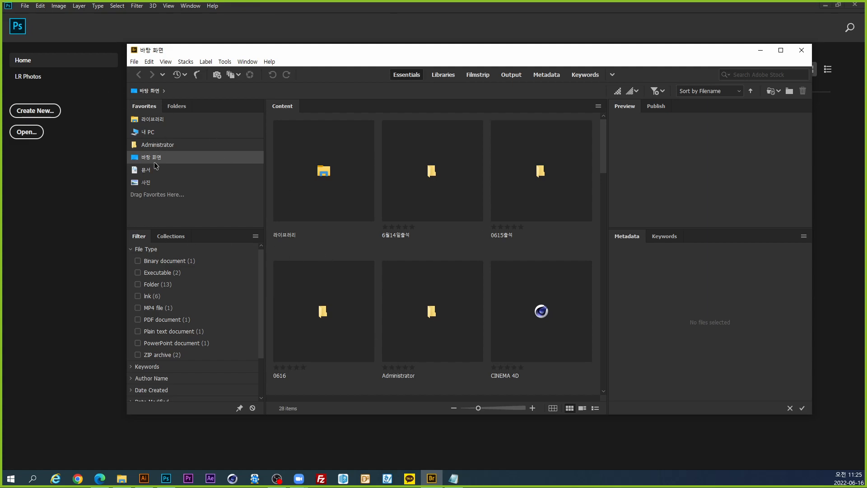
Browse in Bridge from the desktop into the motion graphics folder, its ncs folder and the photo folder inside.
{"action": "left_click_drag", "start_coordinate": [606, 163], "coordinate": [608, 245]}
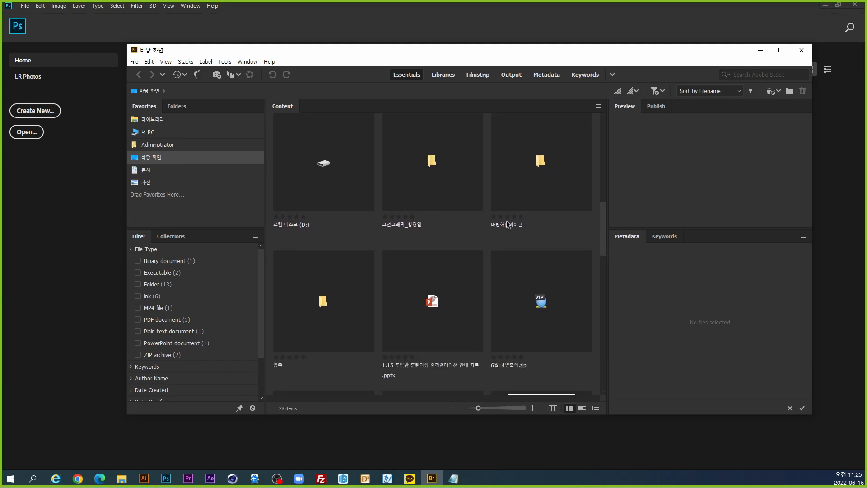
{"action": "double_click", "coordinate": [441, 177]}
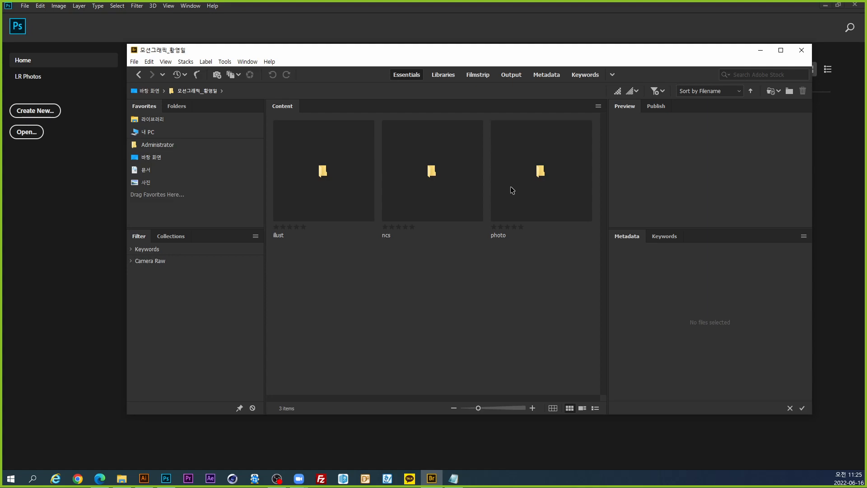
{"action": "double_click", "coordinate": [442, 175]}
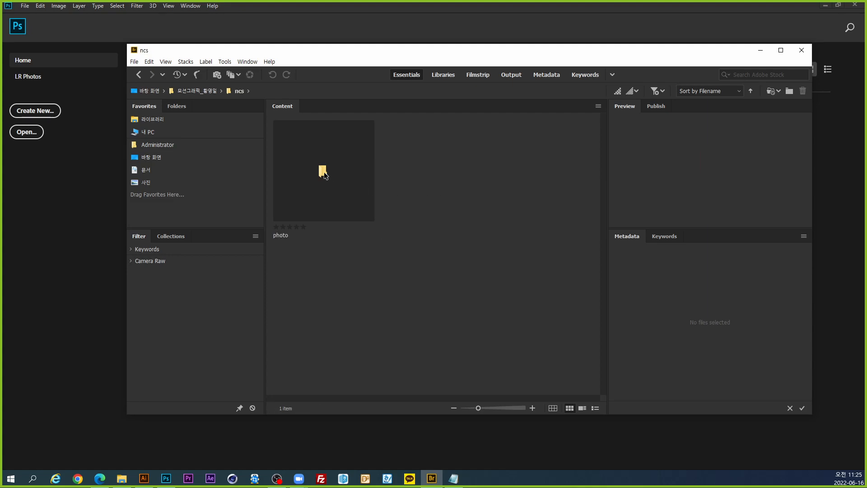
{"action": "double_click", "coordinate": [324, 172]}
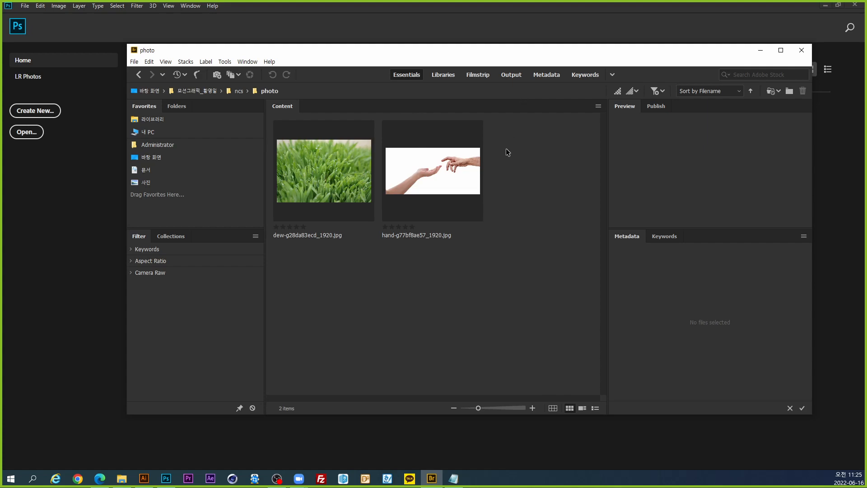
View the two images in the photo folder at smaller and larger thumbnail sizes.
{"action": "scroll", "coordinate": [551, 185], "scroll_direction": "up", "scroll_amount": 2}
{"action": "scroll", "coordinate": [551, 185], "scroll_direction": "down", "scroll_amount": 1}
{"action": "scroll", "coordinate": [551, 184], "scroll_direction": "up", "scroll_amount": 1}
{"action": "scroll", "coordinate": [551, 185], "scroll_direction": "down", "scroll_amount": 1}
{"action": "scroll", "coordinate": [551, 185], "scroll_direction": "down", "scroll_amount": 2}
{"action": "scroll", "coordinate": [551, 184], "scroll_direction": "down", "scroll_amount": 1}
{"action": "scroll", "coordinate": [551, 184], "scroll_direction": "up", "scroll_amount": 1}
{"action": "scroll", "coordinate": [551, 184], "scroll_direction": "down", "scroll_amount": 1}
{"action": "scroll", "coordinate": [551, 184], "scroll_direction": "down", "scroll_amount": 1}
{"action": "scroll", "coordinate": [551, 184], "scroll_direction": "up", "scroll_amount": 1}
{"action": "scroll", "coordinate": [551, 184], "scroll_direction": "down", "scroll_amount": 1}
{"action": "scroll", "coordinate": [551, 184], "scroll_direction": "up", "scroll_amount": 1}
{"action": "scroll", "coordinate": [551, 184], "scroll_direction": "down", "scroll_amount": 1}
{"action": "scroll", "coordinate": [551, 185], "scroll_direction": "up", "scroll_amount": 1}
{"action": "scroll", "coordinate": [551, 184], "scroll_direction": "up", "scroll_amount": 1}
{"action": "scroll", "coordinate": [551, 185], "scroll_direction": "down", "scroll_amount": 1}
{"action": "scroll", "coordinate": [551, 185], "scroll_direction": "up", "scroll_amount": 1}
{"action": "scroll", "coordinate": [551, 184], "scroll_direction": "down", "scroll_amount": 1}
{"action": "scroll", "coordinate": [551, 184], "scroll_direction": "down", "scroll_amount": 1}
{"action": "scroll", "coordinate": [551, 185], "scroll_direction": "up", "scroll_amount": 1}
{"action": "scroll", "coordinate": [551, 184], "scroll_direction": "down", "scroll_amount": 1}
{"action": "scroll", "coordinate": [551, 184], "scroll_direction": "up", "scroll_amount": 1}
{"action": "scroll", "coordinate": [551, 184], "scroll_direction": "down", "scroll_amount": 3}
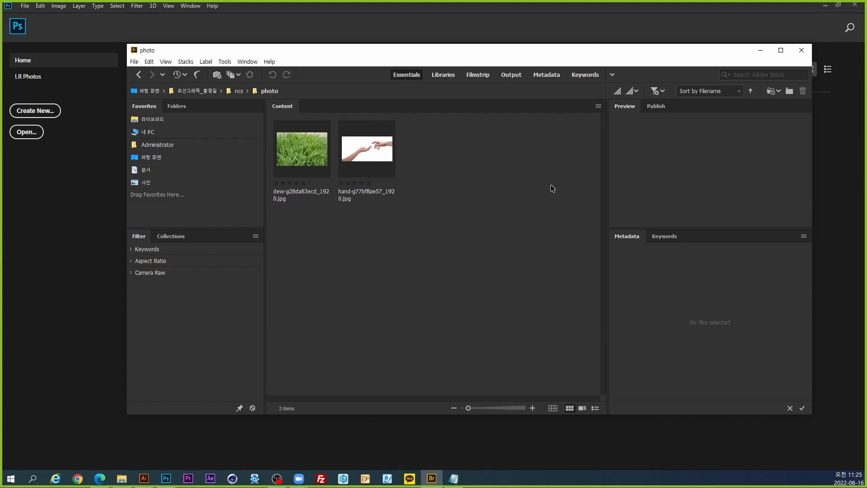
{"action": "scroll", "coordinate": [551, 184], "scroll_direction": "up", "scroll_amount": 1}
{"action": "scroll", "coordinate": [551, 184], "scroll_direction": "up", "scroll_amount": 2}
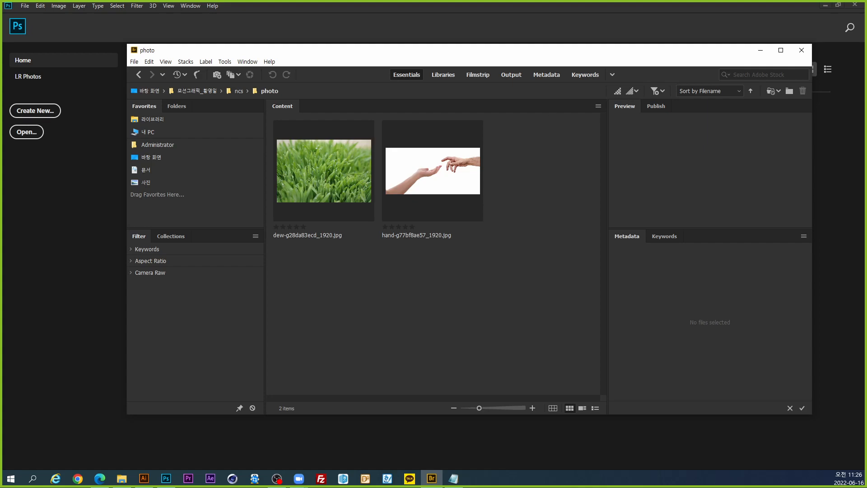
Check the blend mode source images on page 26 of the textbook PDF and return to Bridge.
{"action": "left_click", "coordinate": [77, 478]}
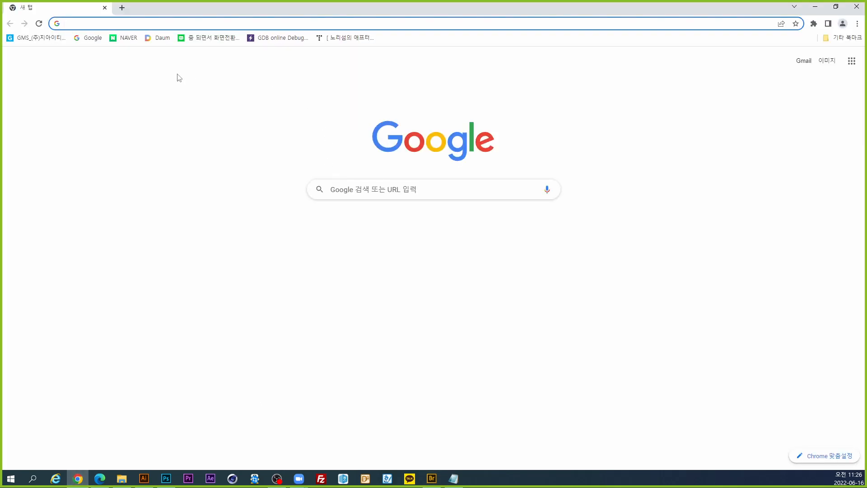
{"action": "left_click", "coordinate": [105, 8]}
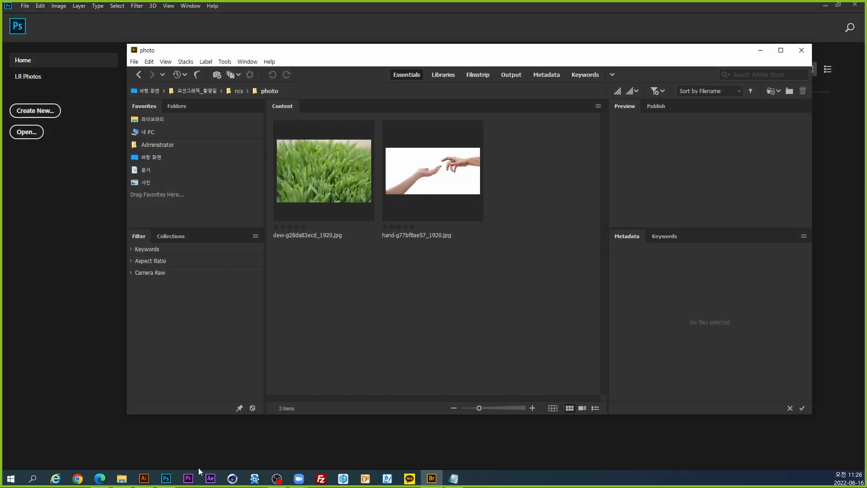
{"action": "left_click", "coordinate": [100, 478]}
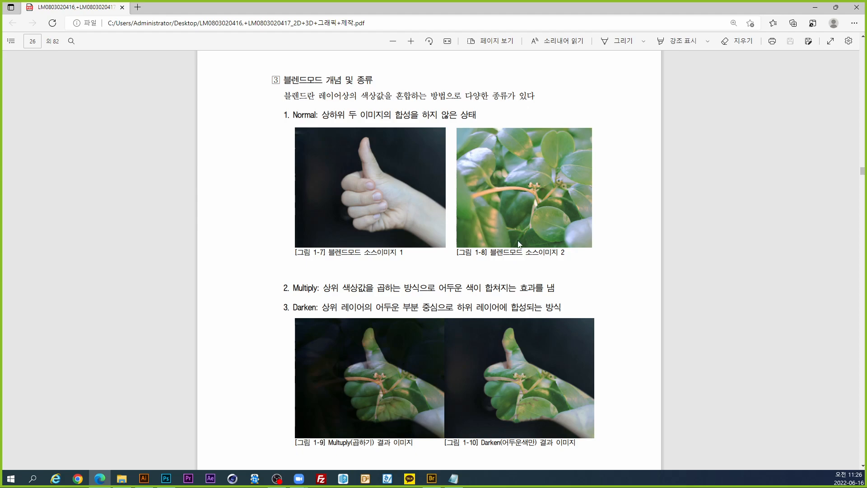
{"action": "left_click", "coordinate": [816, 7]}
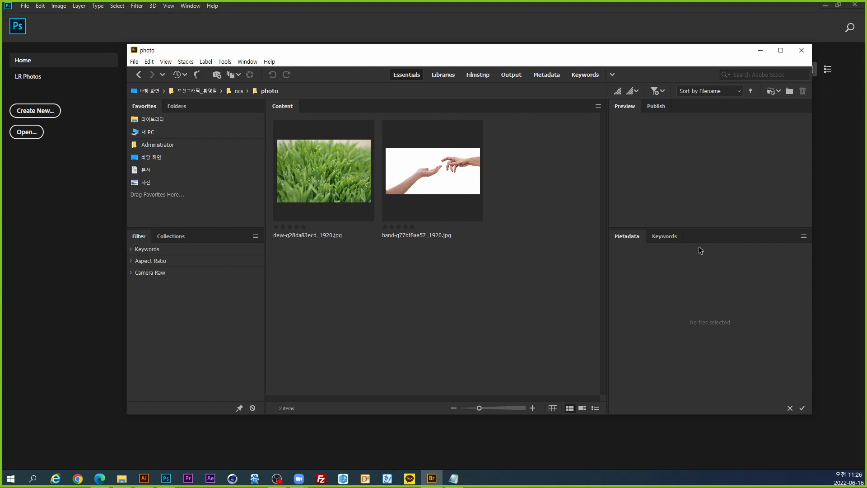
Open hand-g77bf8ae57_1920.jpg from Bridge in Photoshop.
{"action": "left_click", "coordinate": [441, 180]}
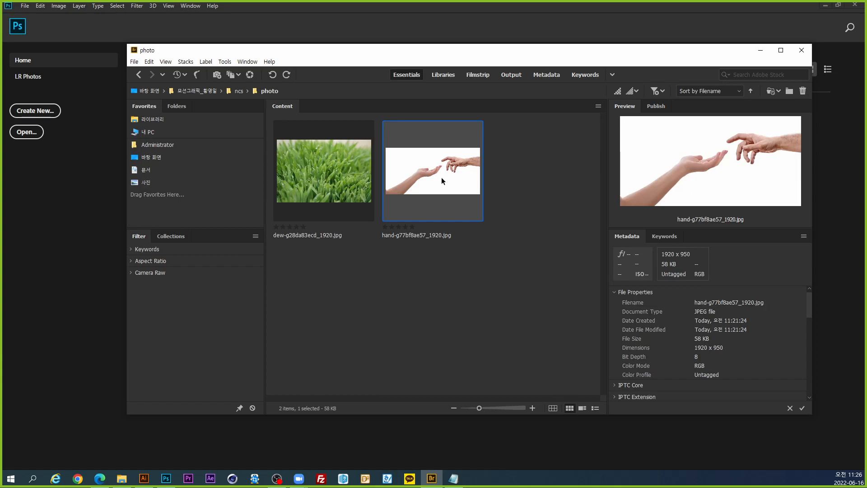
{"action": "right_click", "coordinate": [441, 177]}
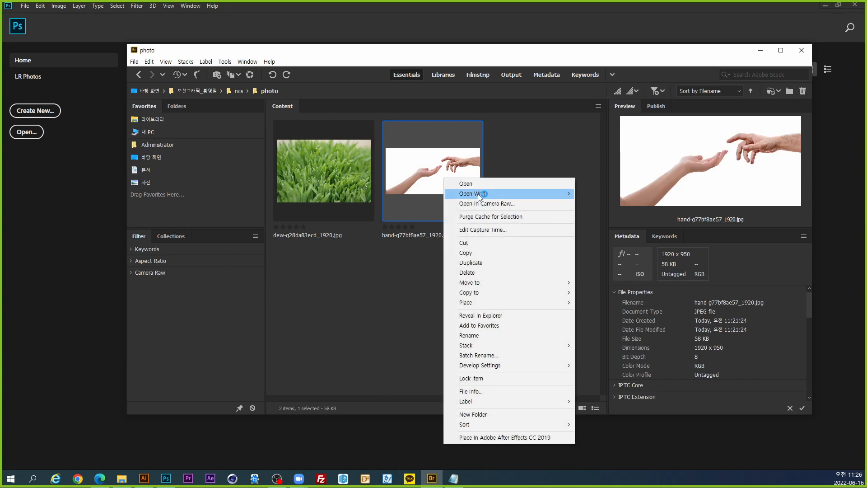
{"action": "left_click", "coordinate": [478, 197]}
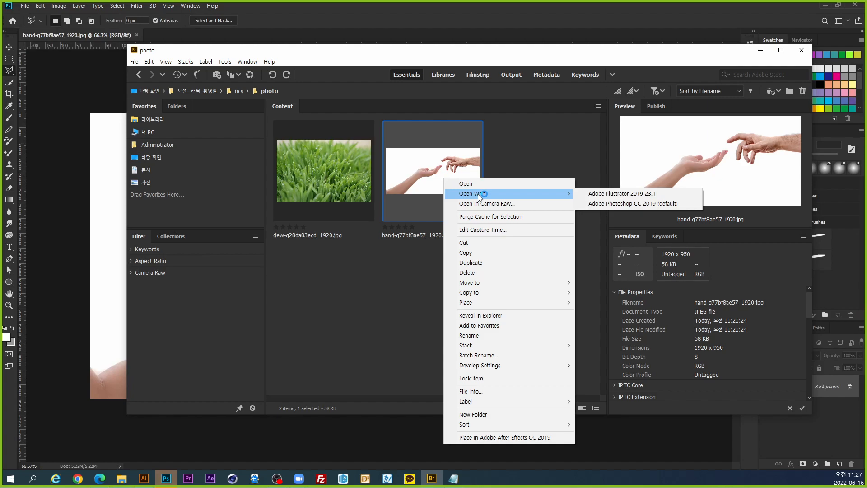
{"action": "left_click", "coordinate": [467, 184]}
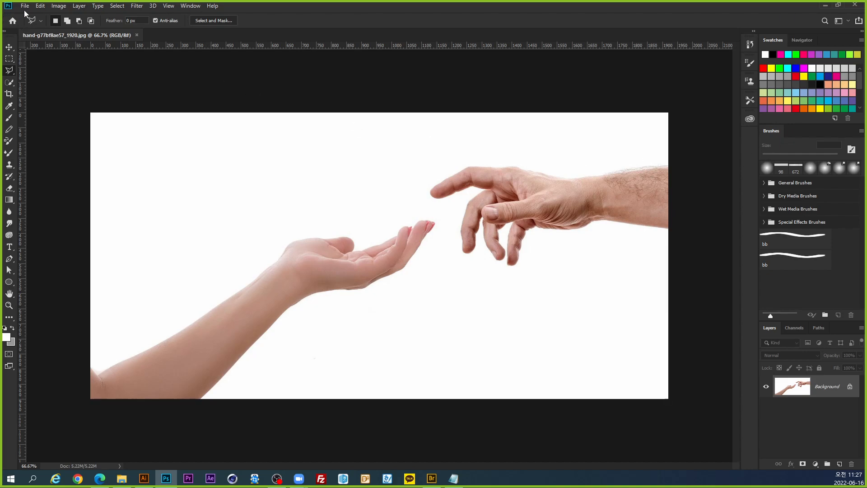
Open the Image Size dialog for the hand image and capture a screenshot of the dialog.
{"action": "left_click", "coordinate": [60, 6]}
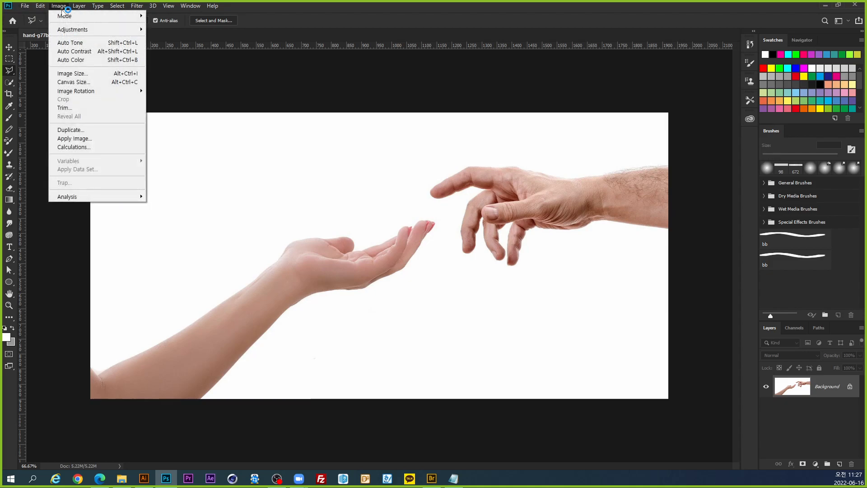
{"action": "left_click", "coordinate": [104, 76]}
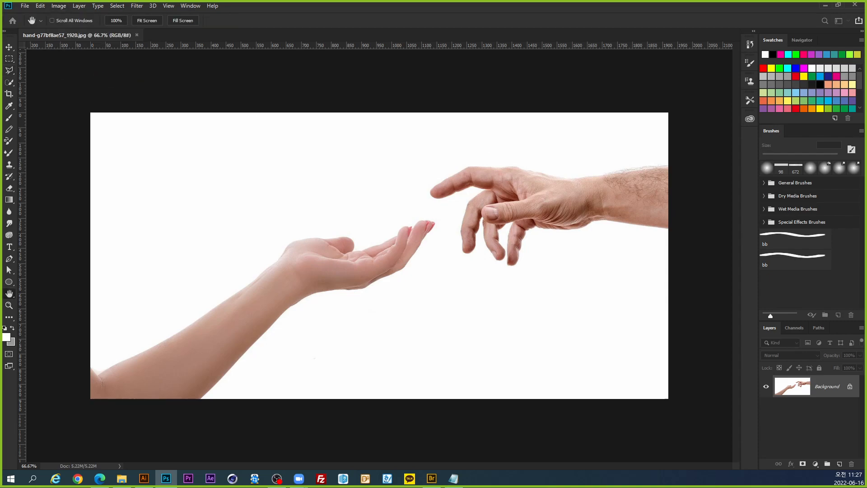
{"action": "key", "text": "ctrl+alt+i"}
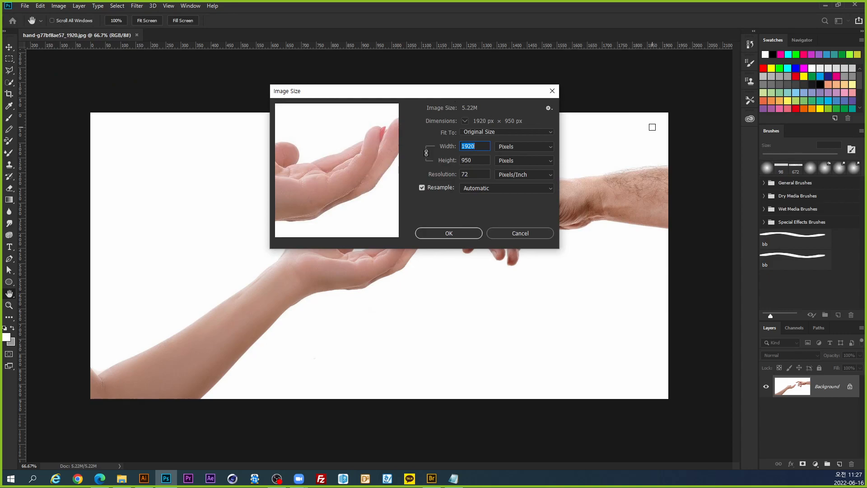
{"action": "key", "text": "Print"}
{"action": "left_click_drag", "start_coordinate": [269, 82], "coordinate": [560, 249]}
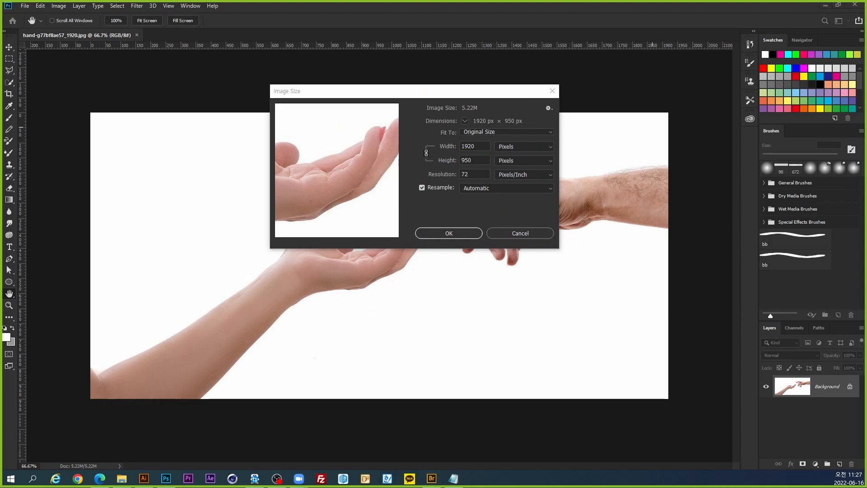
Inspect the enlarged capture of the Image Size dialog, close it and cancel the Image Size dialog.
{"action": "scroll", "coordinate": [579, 336], "scroll_direction": "up", "scroll_amount": 8}
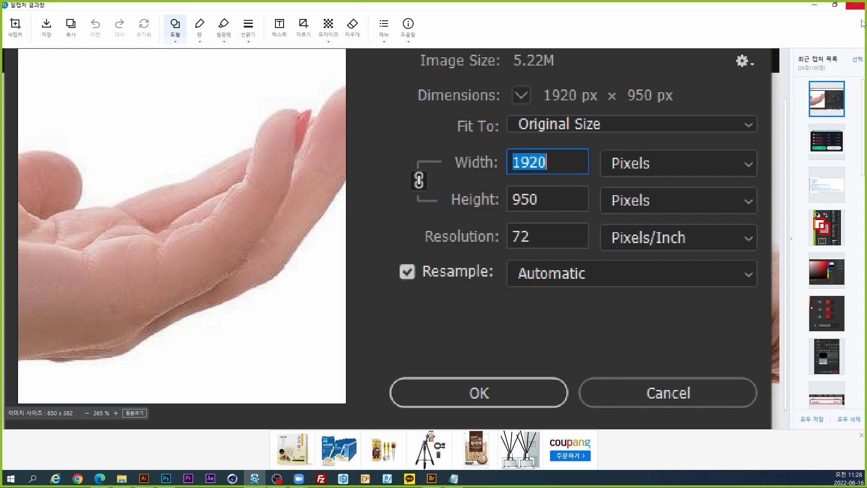
{"action": "left_click", "coordinate": [855, 5]}
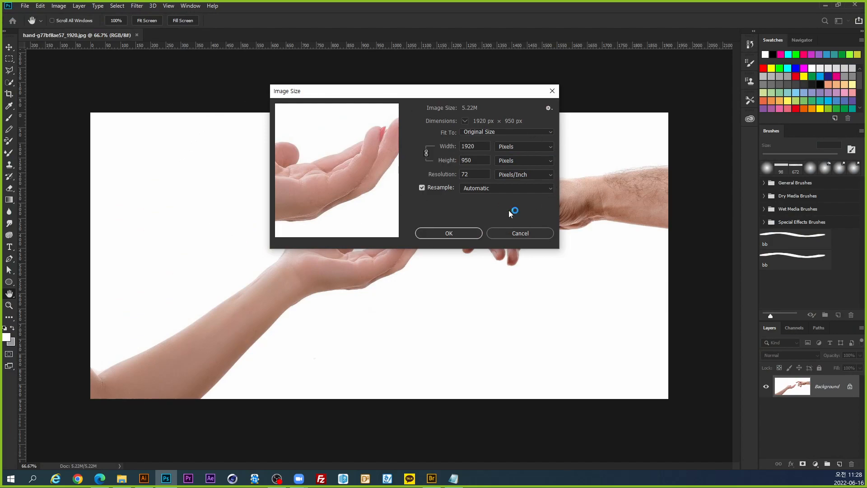
{"action": "left_click", "coordinate": [522, 234]}
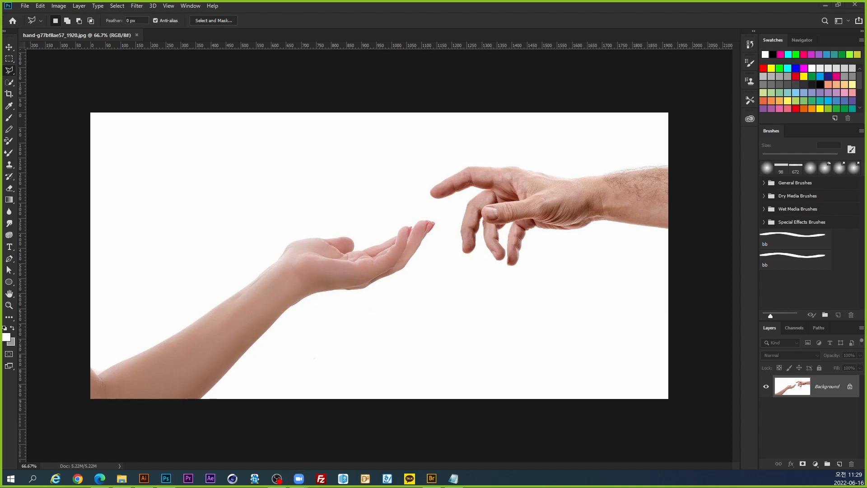
Outline the Layers panel and the canvas in red and capture a screenshot of the Background layer row.
{"action": "mouse_move", "coordinate": [758, 311]}
{"action": "left_mouse_down"}
{"action": "mouse_move", "coordinate": [852, 312]}
{"action": "mouse_move", "coordinate": [860, 408]}
{"action": "mouse_move", "coordinate": [760, 417]}
{"action": "mouse_move", "coordinate": [751, 306]}
{"action": "left_mouse_up"}
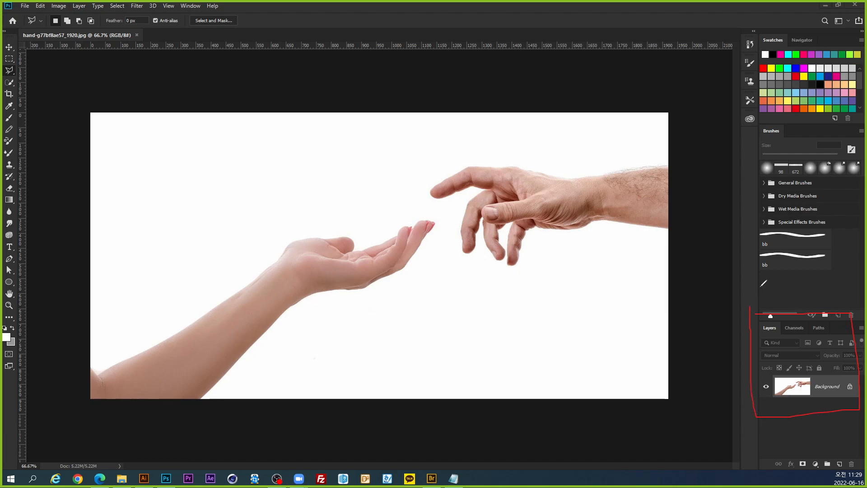
{"action": "mouse_move", "coordinate": [70, 99]}
{"action": "left_mouse_down"}
{"action": "mouse_move", "coordinate": [673, 91]}
{"action": "mouse_move", "coordinate": [688, 417]}
{"action": "mouse_move", "coordinate": [319, 418]}
{"action": "mouse_move", "coordinate": [73, 403]}
{"action": "mouse_move", "coordinate": [75, 99]}
{"action": "left_mouse_up"}
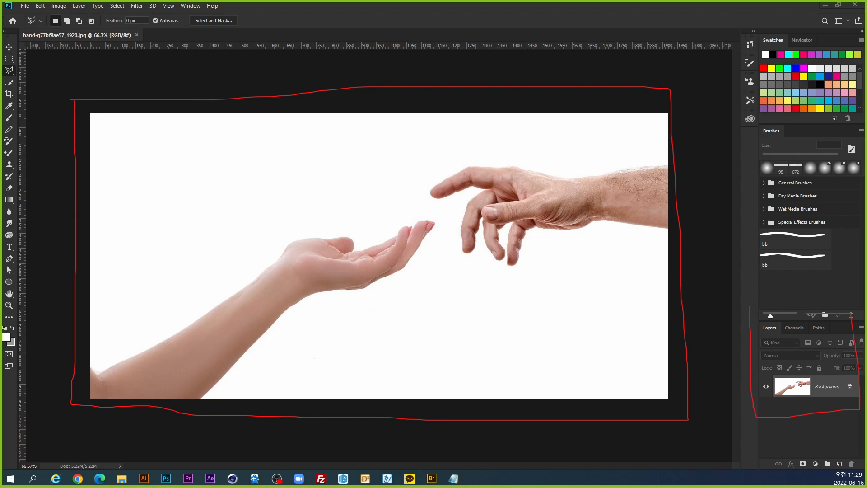
{"action": "key", "text": "ctrl+shift+d"}
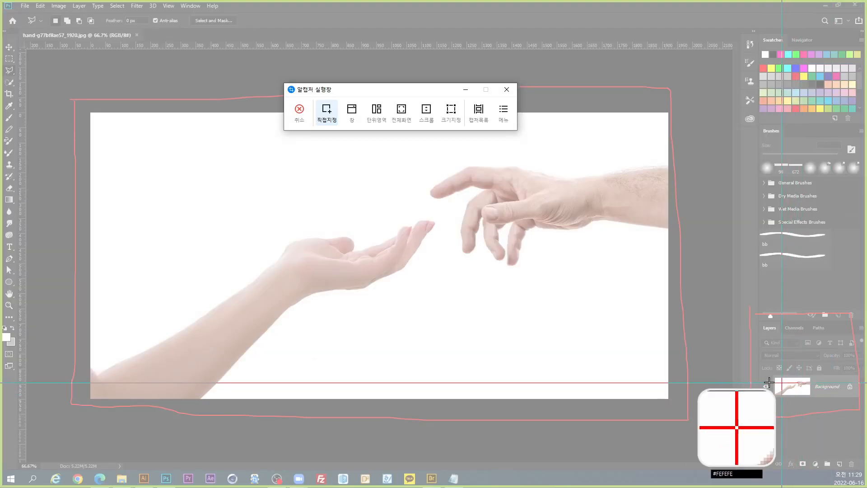
{"action": "left_click_drag", "start_coordinate": [746, 361], "coordinate": [861, 397]}
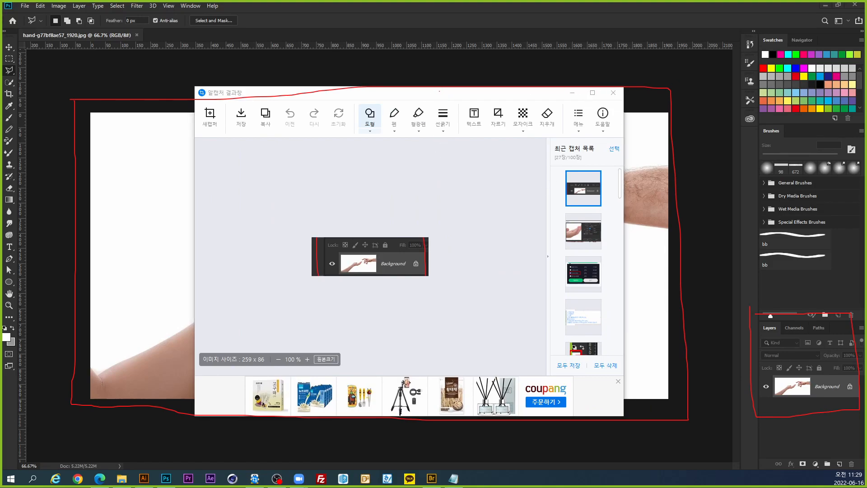
{"action": "key", "text": "Escape"}
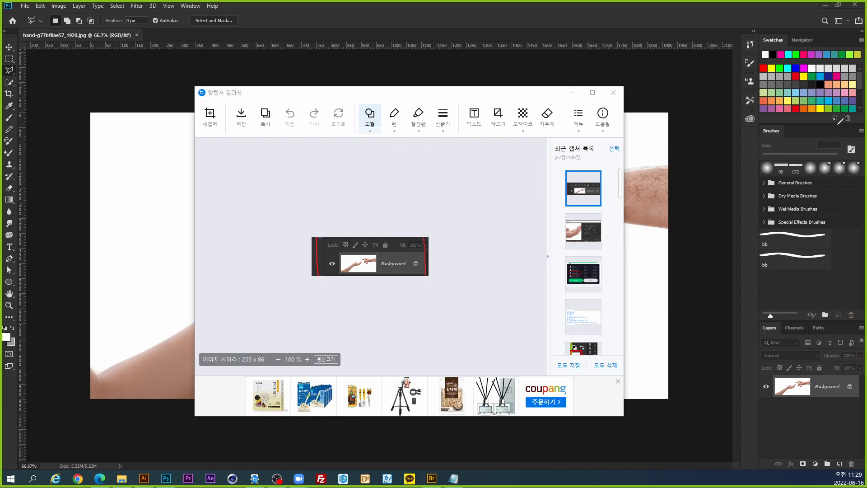
Enlarge the captured Background layer row, frame its lock icon in red and close the capture.
{"action": "left_click", "coordinate": [592, 93]}
{"action": "scroll", "coordinate": [547, 282], "scroll_direction": "up", "scroll_amount": 5}
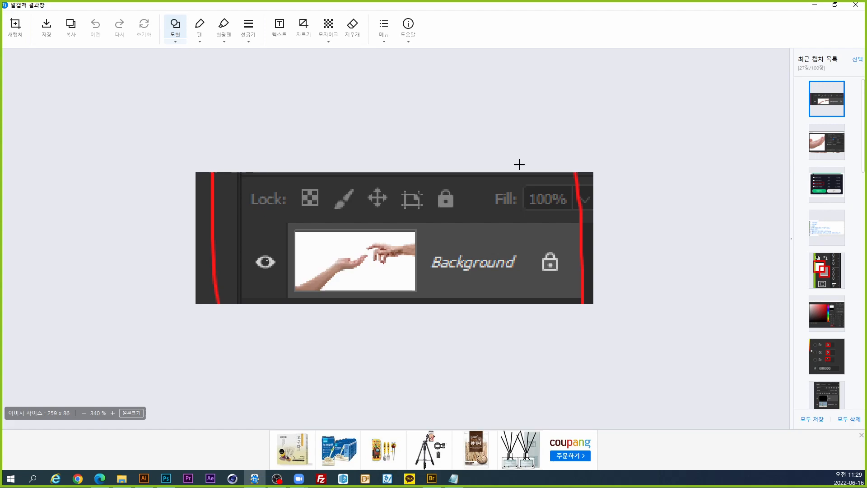
{"action": "left_click_drag", "start_coordinate": [525, 247], "coordinate": [565, 279]}
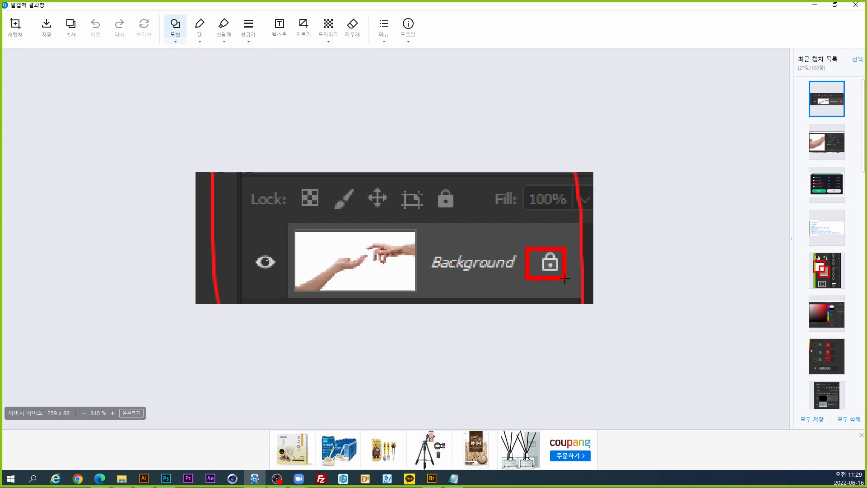
{"action": "left_click_drag", "start_coordinate": [565, 279], "coordinate": [567, 279]}
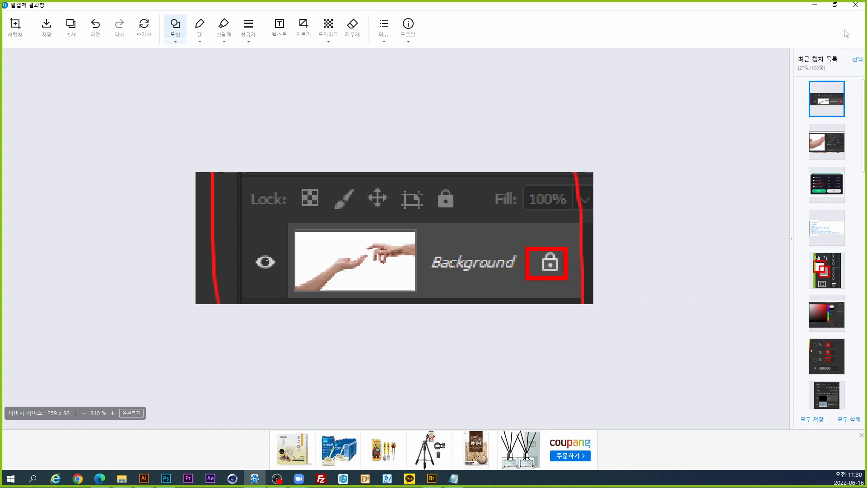
{"action": "left_click", "coordinate": [855, 5]}
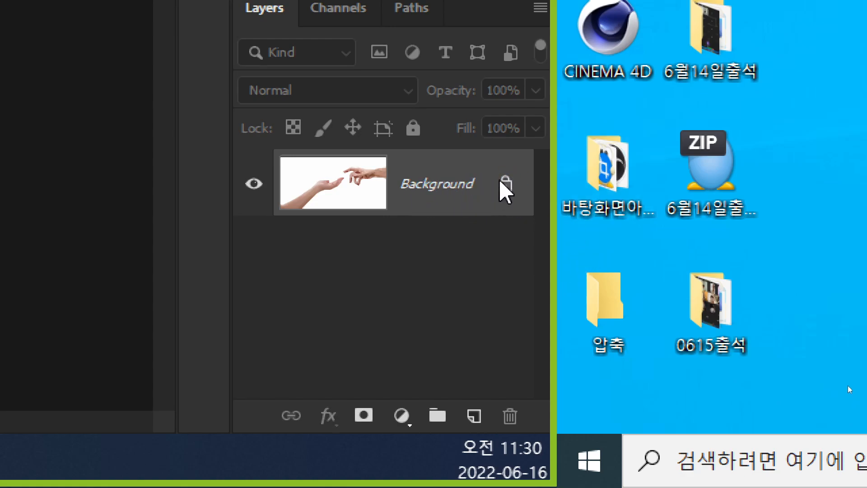
Unlock the Background layer and open the Canvas Size dialog.
{"action": "left_click", "coordinate": [503, 186]}
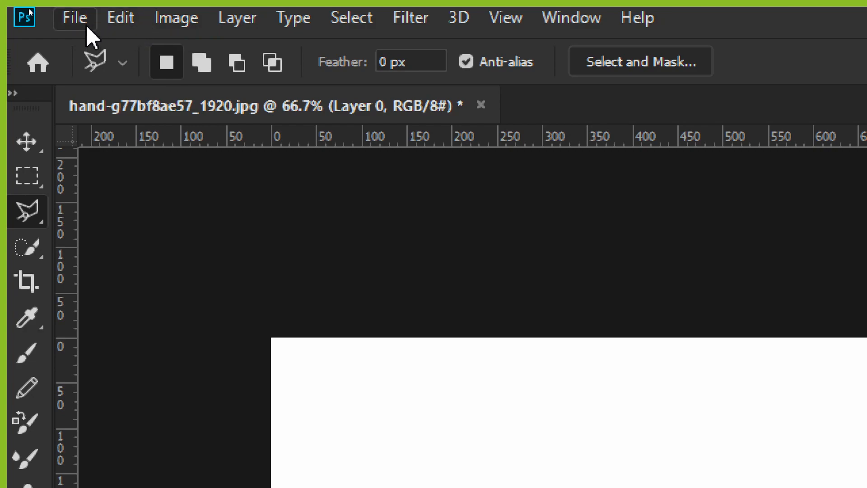
{"action": "left_click", "coordinate": [170, 18]}
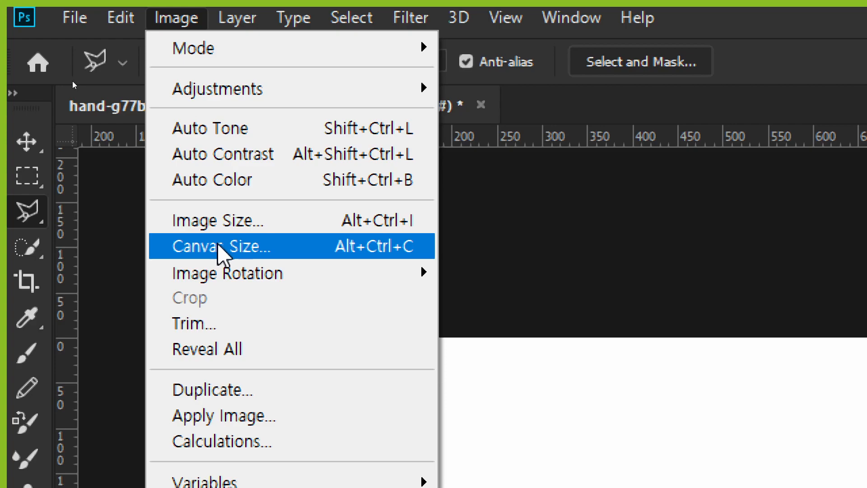
{"action": "left_click", "coordinate": [219, 246]}
{"action": "left_click", "coordinate": [218, 246]}
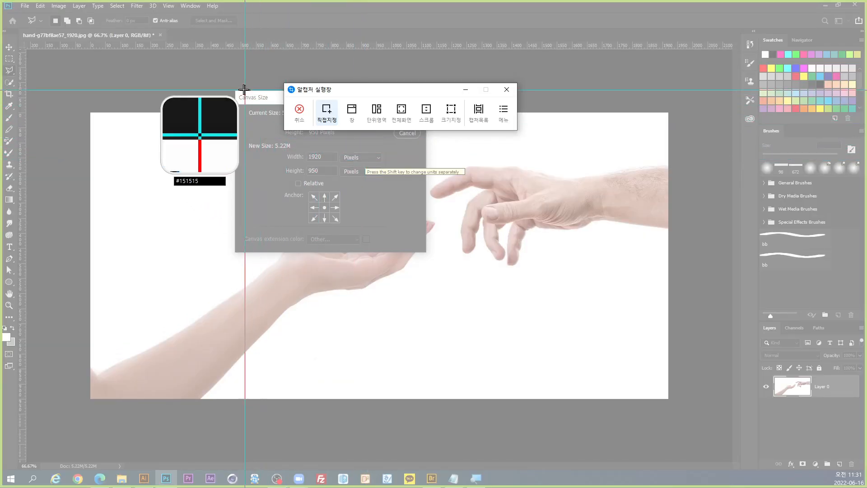
Capture the Canvas Size dialog, frame the new height value in red on the enlarged capture and close it.
{"action": "left_click_drag", "start_coordinate": [227, 80], "coordinate": [438, 259]}
{"action": "left_click_drag", "start_coordinate": [564, 36], "coordinate": [535, 35]}
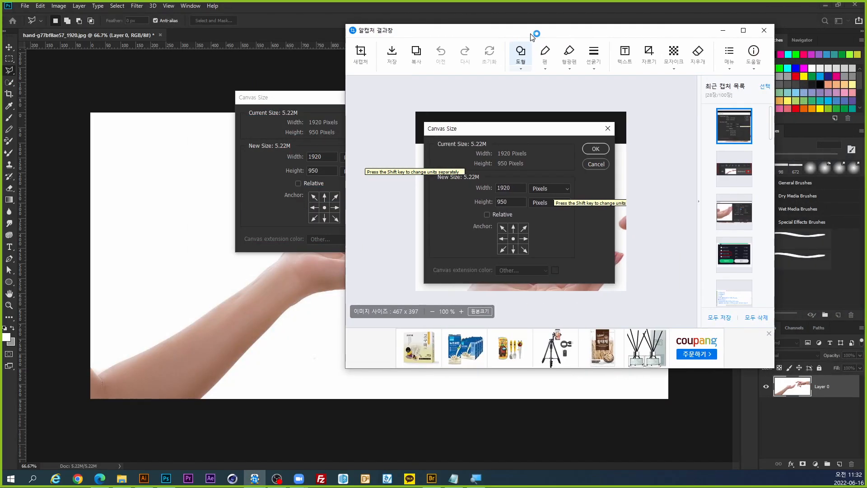
{"action": "double_click", "coordinate": [534, 36]}
{"action": "scroll", "coordinate": [504, 224], "scroll_direction": "up", "scroll_amount": 2}
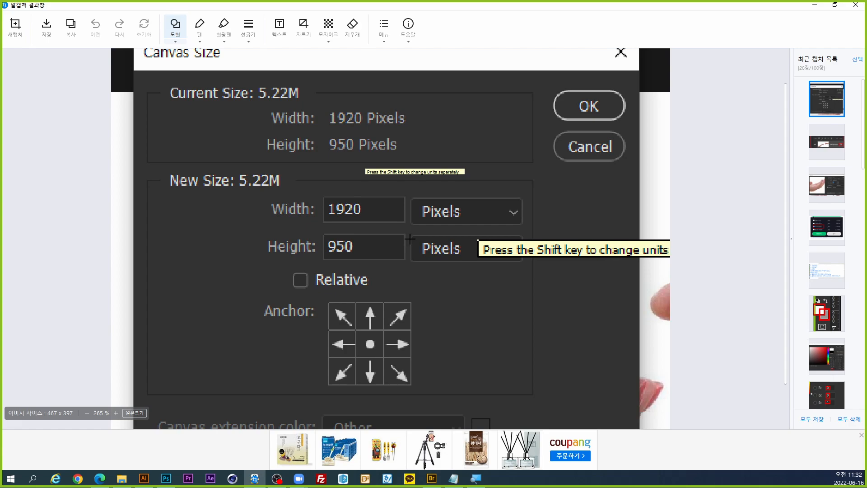
{"action": "left_click_drag", "start_coordinate": [320, 231], "coordinate": [362, 258]}
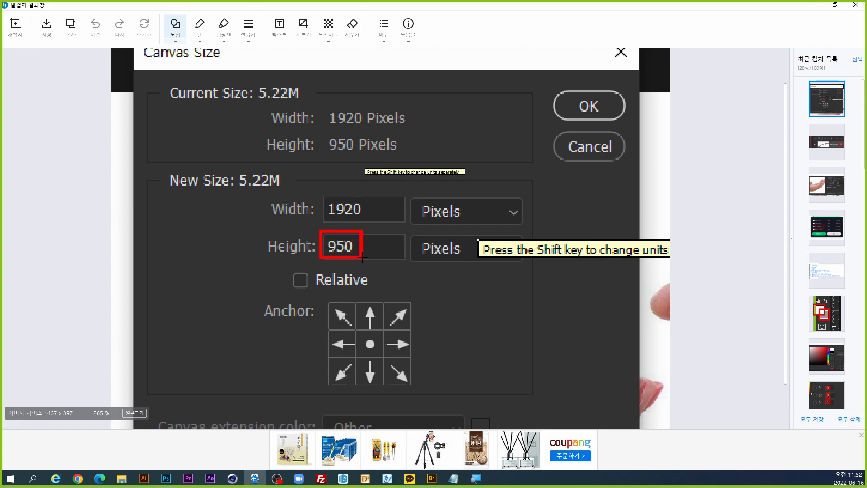
{"action": "left_click_drag", "start_coordinate": [362, 257], "coordinate": [364, 259]}
{"action": "left_click", "coordinate": [856, 6]}
Set the new canvas height to 1080 pixels.
{"action": "left_click_drag", "start_coordinate": [323, 171], "coordinate": [271, 172]}
{"action": "type", "text": "1080"}
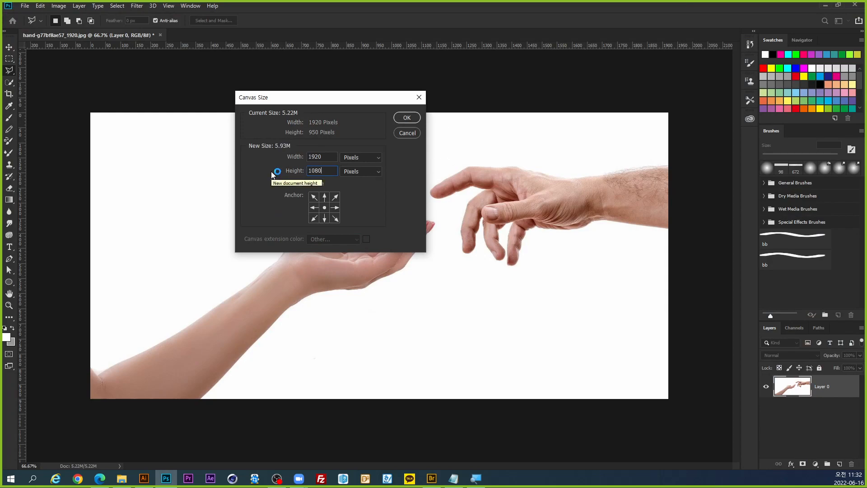
{"action": "left_click", "coordinate": [385, 201]}
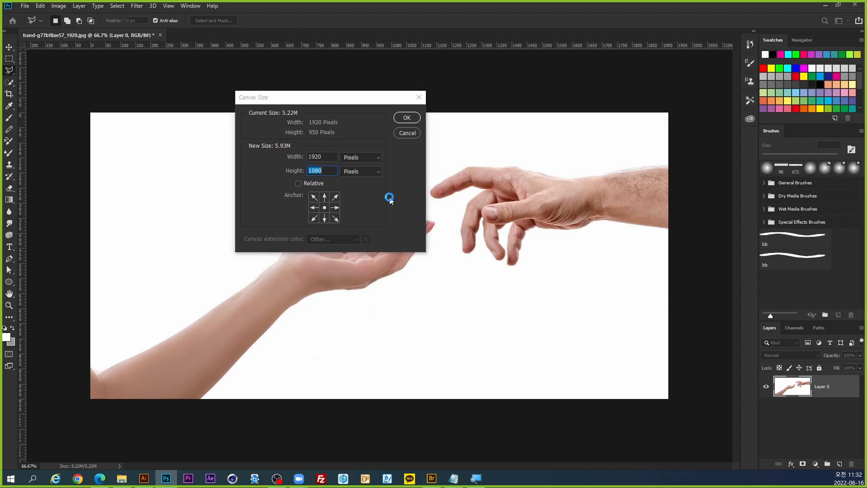
Capture the anchor grid of the Canvas Size dialog, examine its arrows enlarged and close the capture.
{"action": "key", "text": "ctrl+shift+c"}
{"action": "left_click_drag", "start_coordinate": [277, 187], "coordinate": [350, 230]}
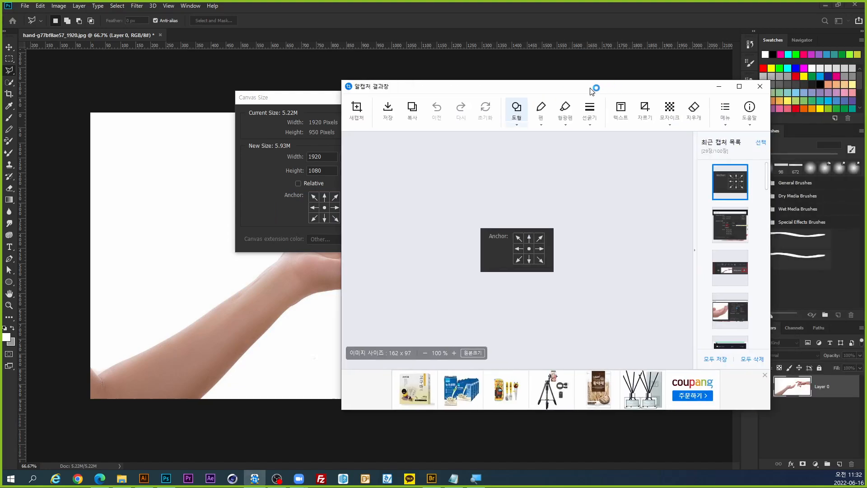
{"action": "double_click", "coordinate": [591, 88]}
{"action": "scroll", "coordinate": [510, 197], "scroll_direction": "up", "scroll_amount": 9}
{"action": "scroll", "coordinate": [510, 198], "scroll_direction": "up", "scroll_amount": 5}
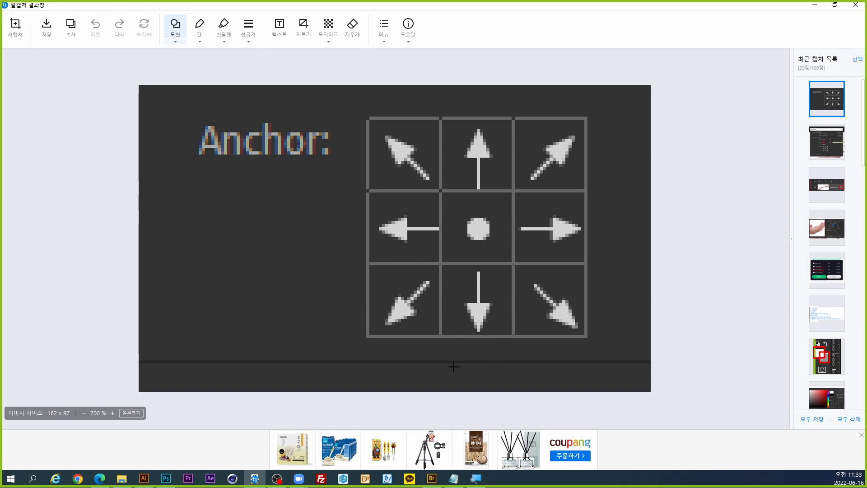
{"action": "left_click", "coordinate": [856, 5]}
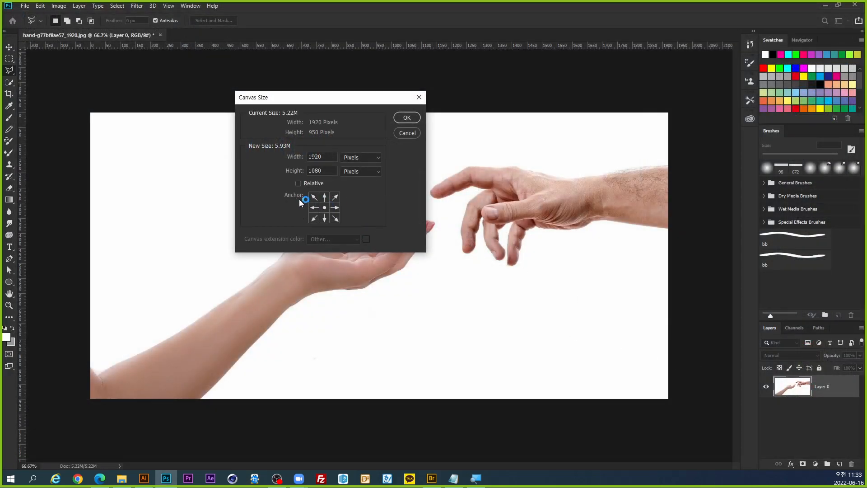
Extend the canvas downward using the top-centre anchor and undo the extension.
{"action": "left_click", "coordinate": [327, 201]}
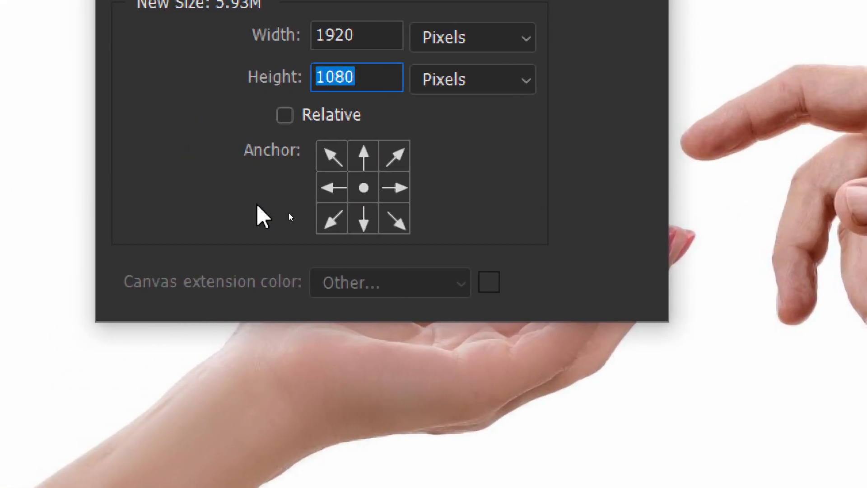
{"action": "left_click", "coordinate": [366, 164]}
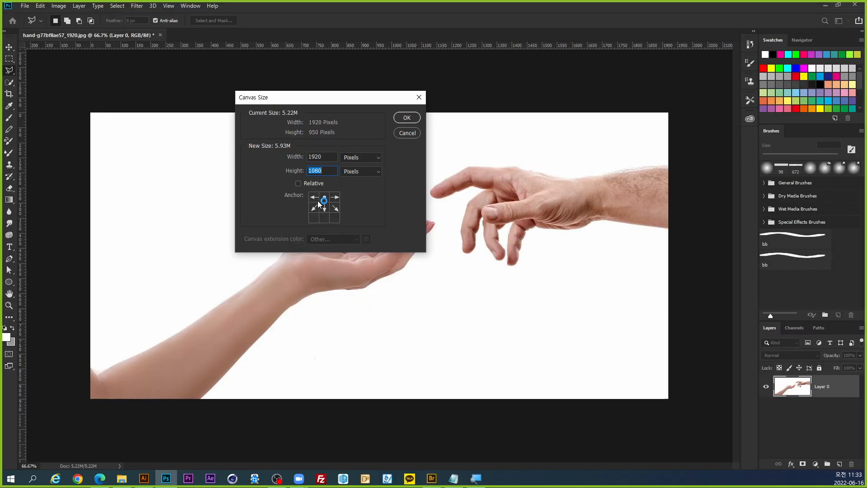
{"action": "left_click", "coordinate": [407, 118]}
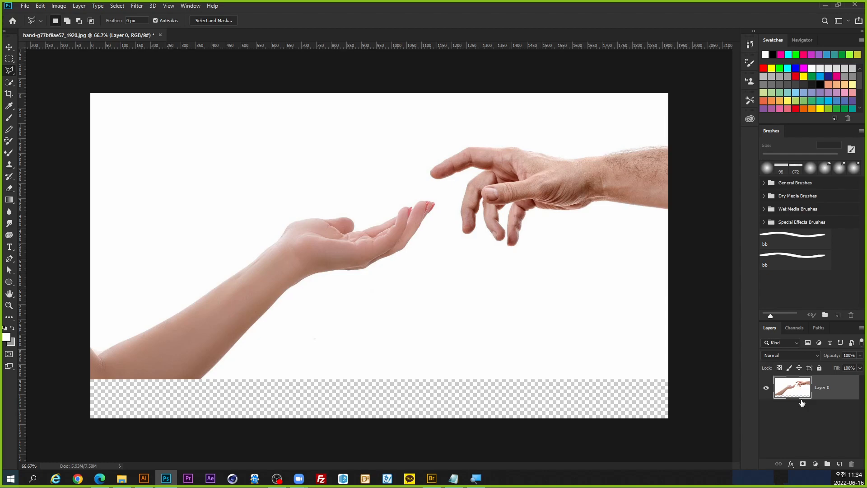
{"action": "key", "text": "ctrl+z"}
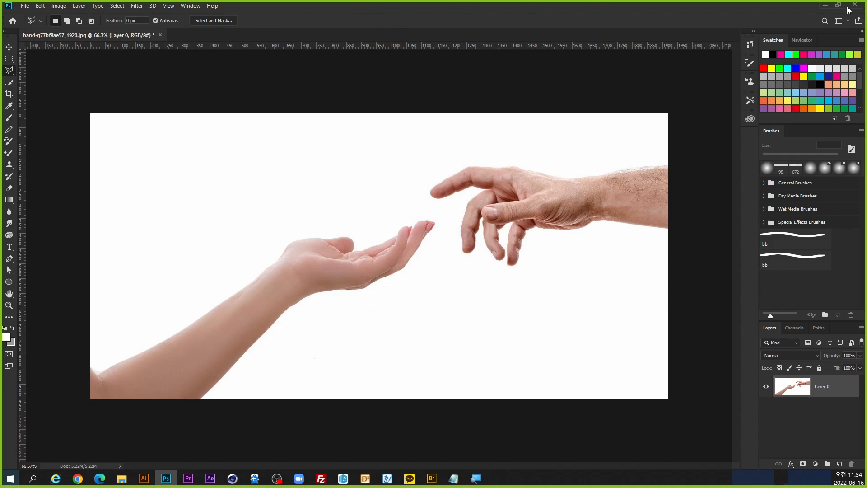
Try applying Canvas Size with the anchor at bottom centre and the dimensions left as they are.
{"action": "left_click", "coordinate": [67, 6]}
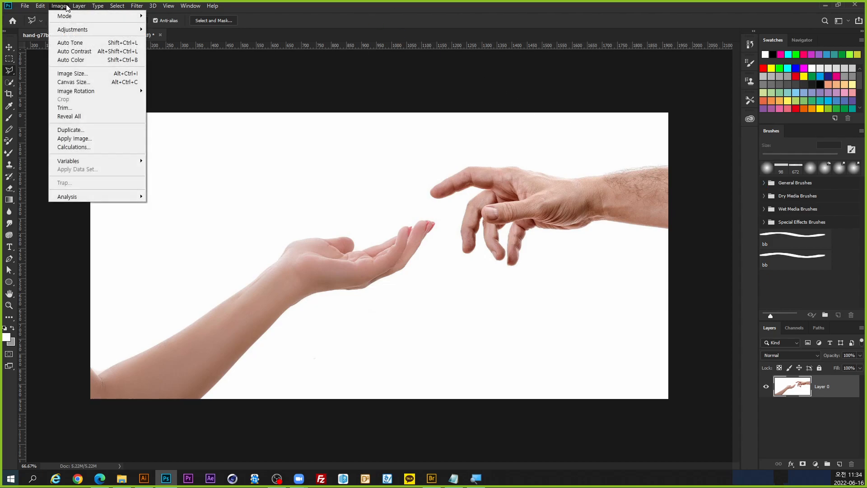
{"action": "left_click", "coordinate": [89, 84]}
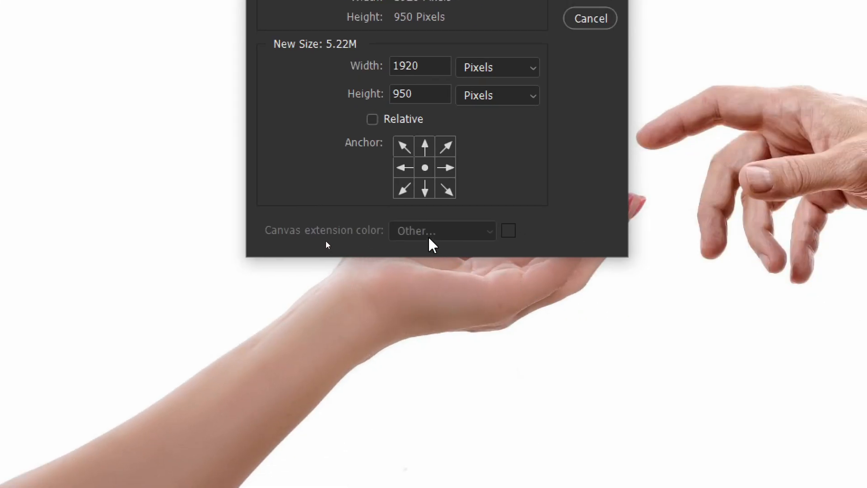
{"action": "left_click", "coordinate": [425, 191]}
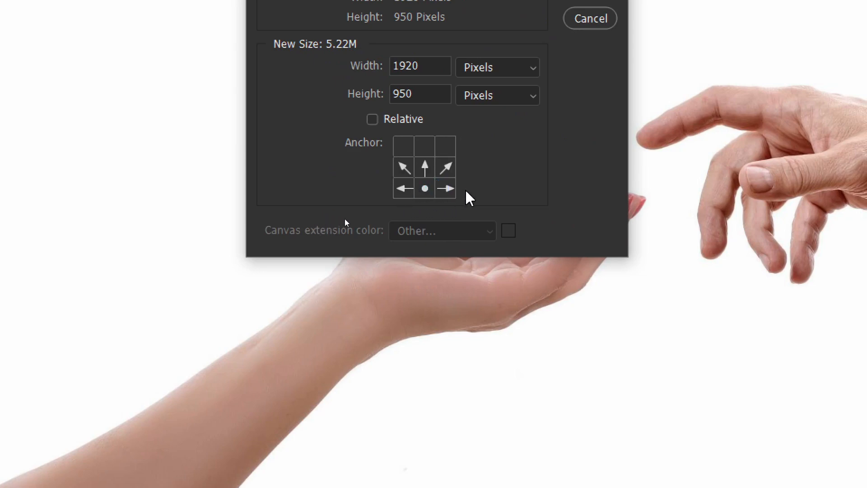
{"action": "left_click", "coordinate": [480, 202]}
{"action": "left_click", "coordinate": [453, 198]}
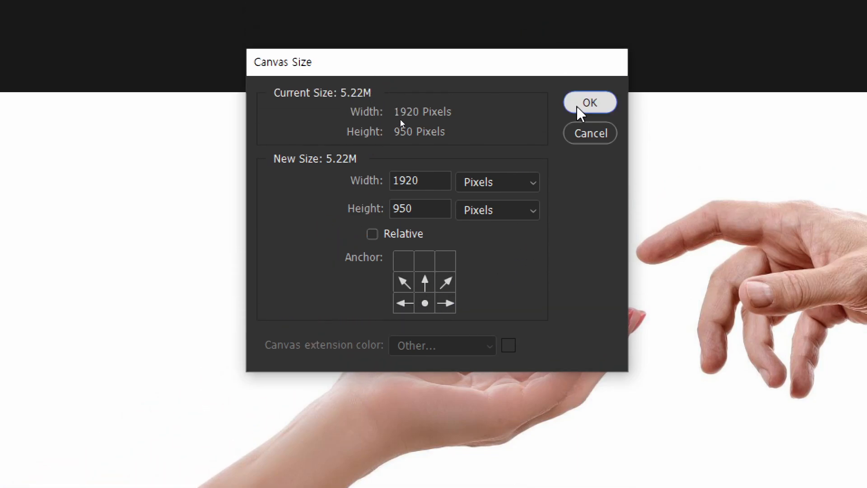
{"action": "left_click", "coordinate": [578, 107]}
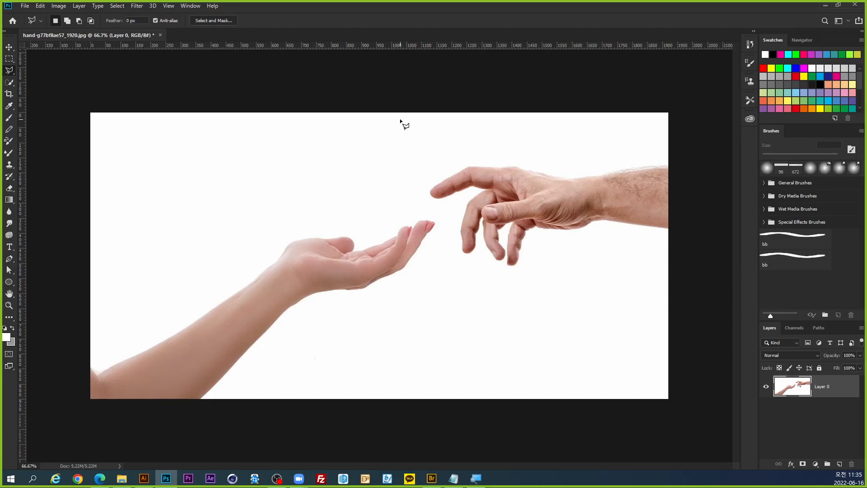
Extend the canvas upward to a height of 1080 pixels using the bottom-centre anchor.
{"action": "key", "text": "ctrl+alt+c"}
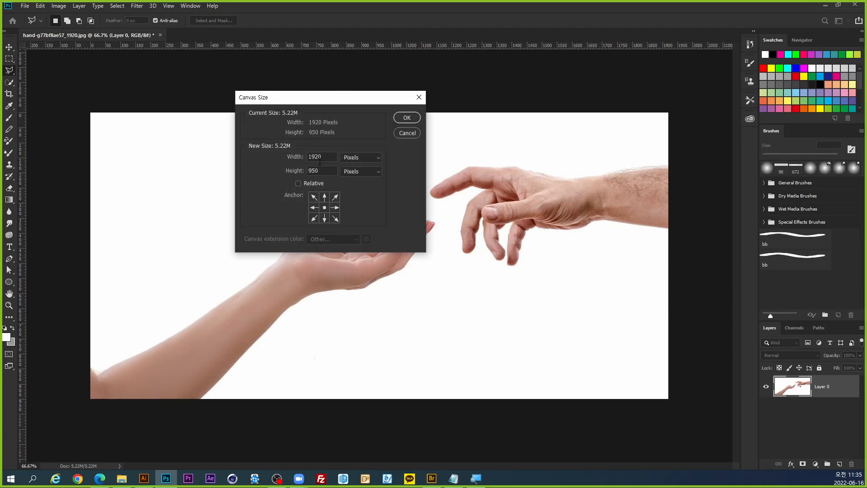
{"action": "left_click_drag", "start_coordinate": [324, 174], "coordinate": [253, 167]}
{"action": "type", "text": "1080"}
{"action": "left_click", "coordinate": [327, 221]}
{"action": "left_click", "coordinate": [406, 118]}
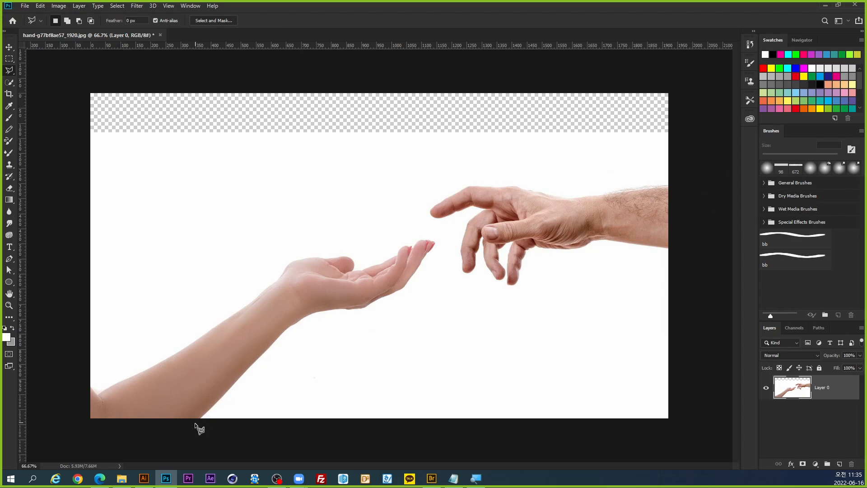
Switch to the textbook PDF in Edge to check the blend mode images on page 26.
{"action": "left_click", "coordinate": [100, 478]}
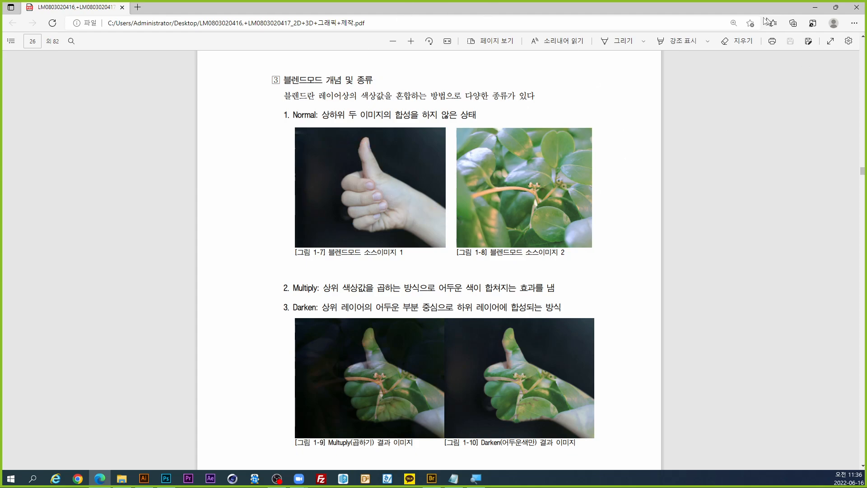
Compare the hand photo in Photoshop with the blend mode images on page 26 of the textbook PDF, ending in Photoshop.
{"action": "left_click", "coordinate": [819, 7]}
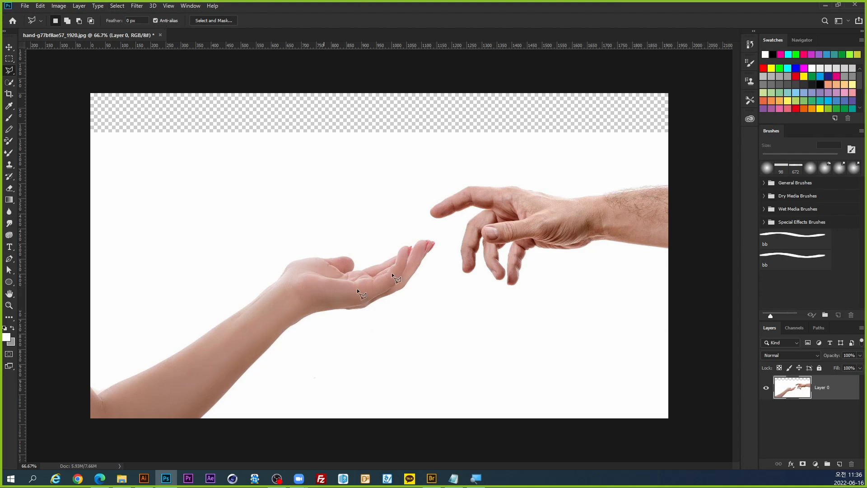
{"action": "left_click", "coordinate": [101, 479]}
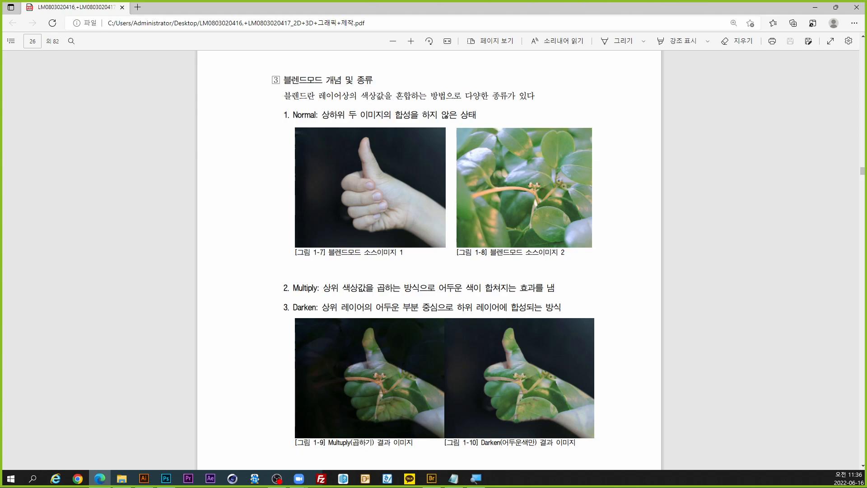
{"action": "left_click", "coordinate": [815, 8]}
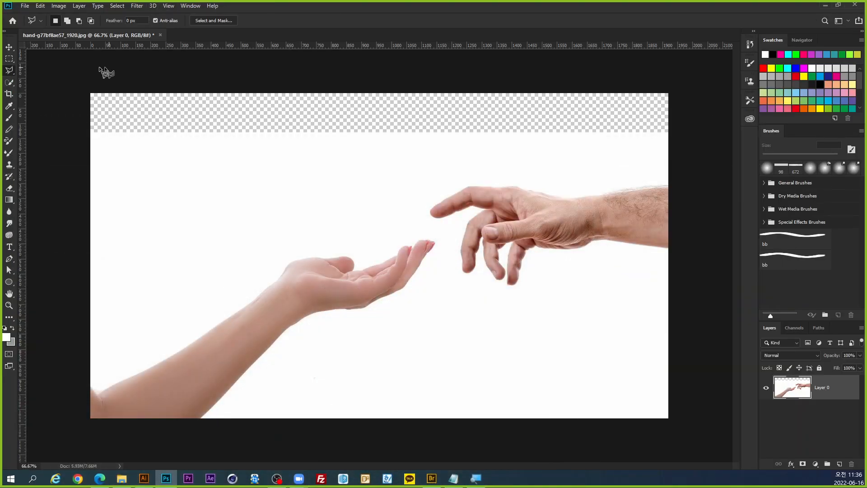
Flip the hand photo layer horizontally with a Transform command.
{"action": "left_click", "coordinate": [59, 6]}
{"action": "left_click", "coordinate": [63, 7]}
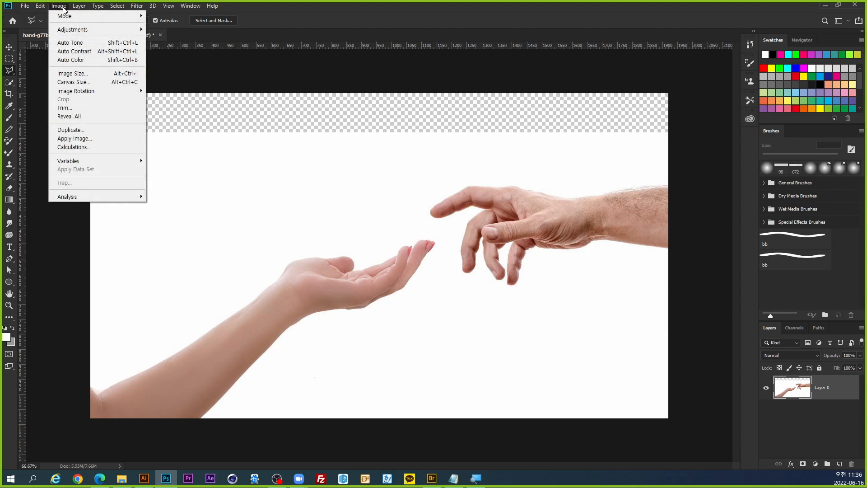
{"action": "left_click", "coordinate": [64, 7]}
{"action": "mouse_move", "coordinate": [40, 8]}
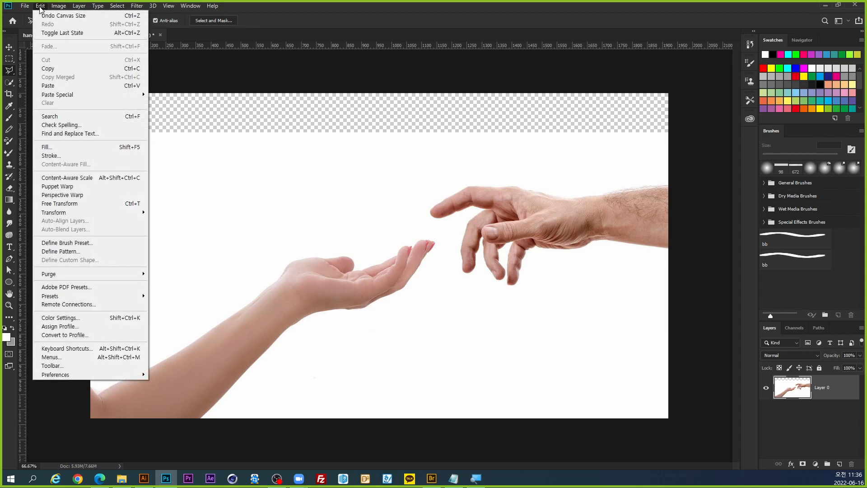
{"action": "left_click", "coordinate": [40, 8]}
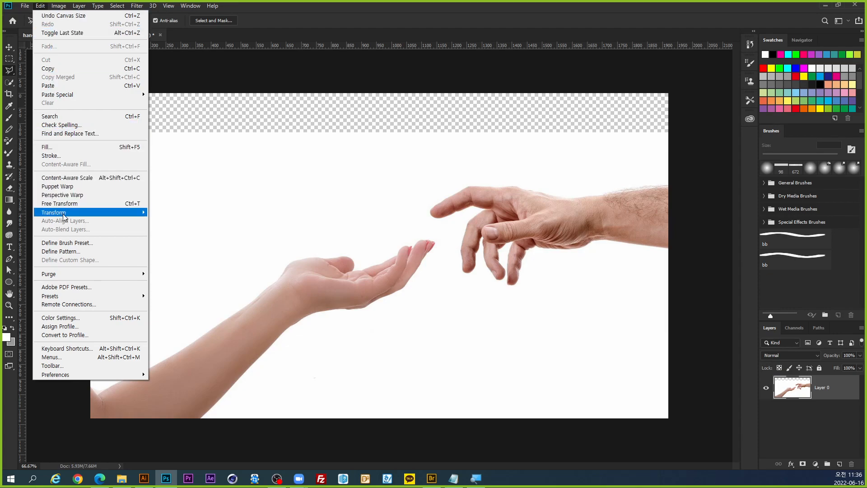
{"action": "mouse_move", "coordinate": [63, 215]}
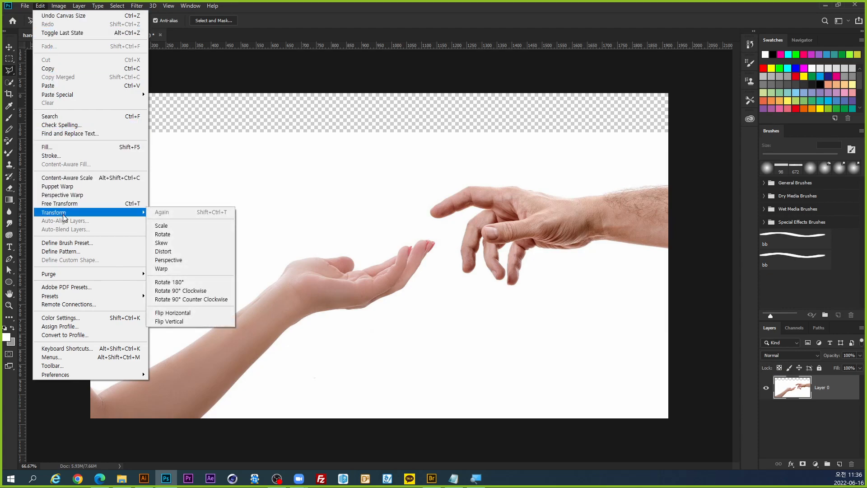
{"action": "left_click", "coordinate": [64, 218]}
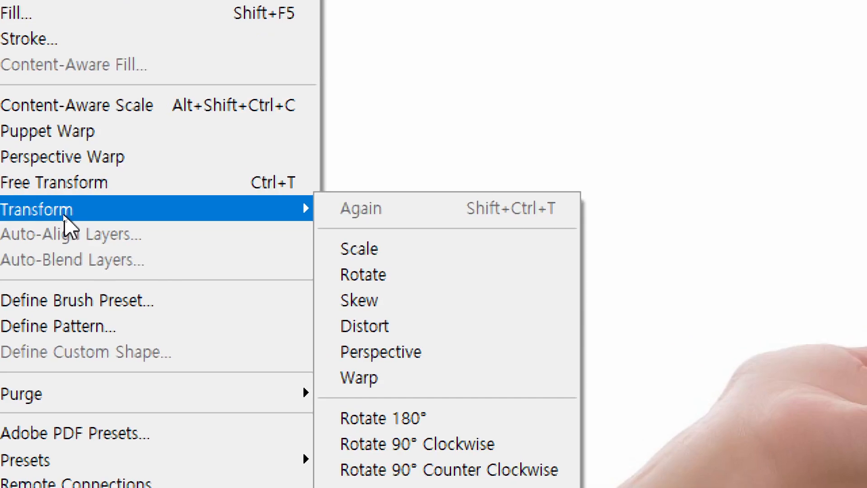
{"action": "left_click", "coordinate": [64, 217]}
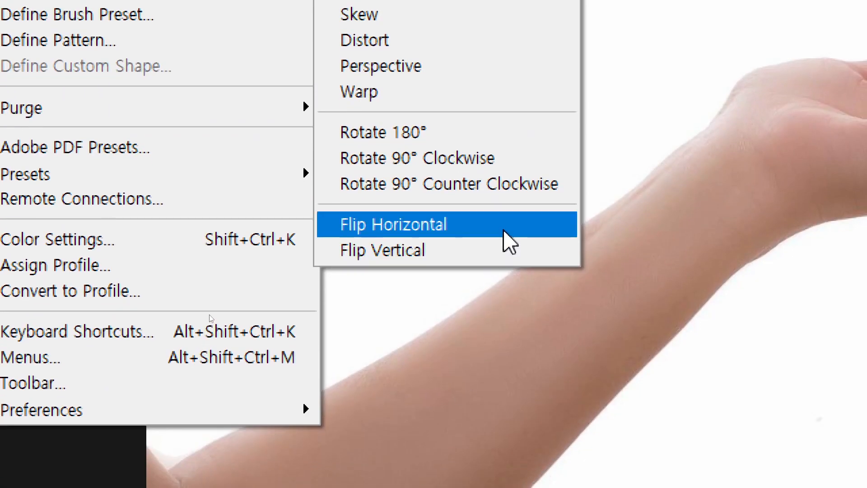
{"action": "left_click", "coordinate": [504, 230]}
{"action": "left_click", "coordinate": [505, 231]}
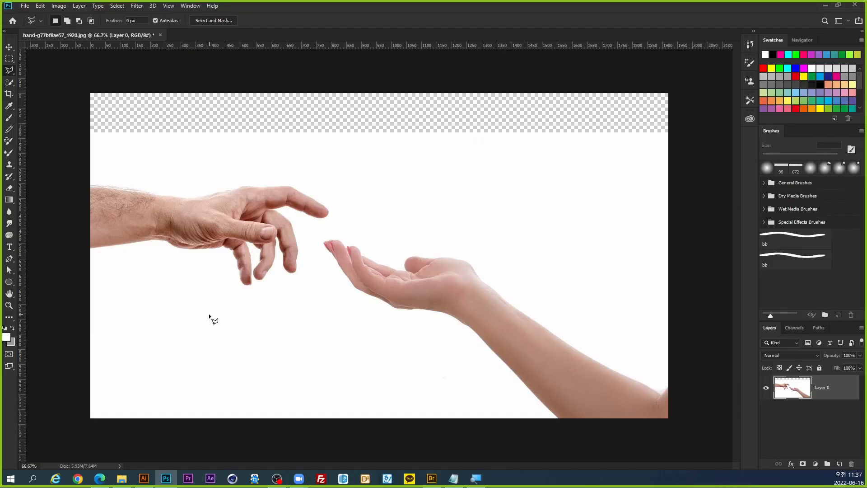
Show the document's History, step back to the Canvas Size state and return to the Flip Horizontal state.
{"action": "left_click", "coordinate": [39, 6]}
{"action": "left_click", "coordinate": [546, 235]}
{"action": "left_click", "coordinate": [191, 7]}
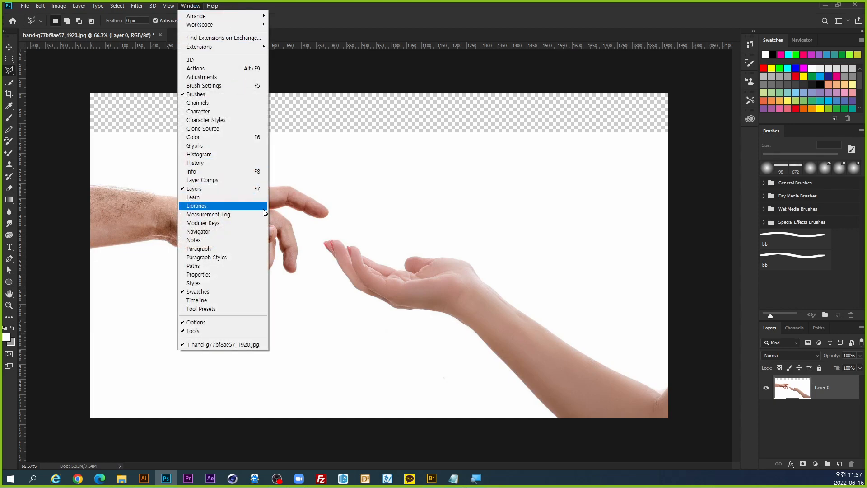
{"action": "left_click", "coordinate": [253, 163]}
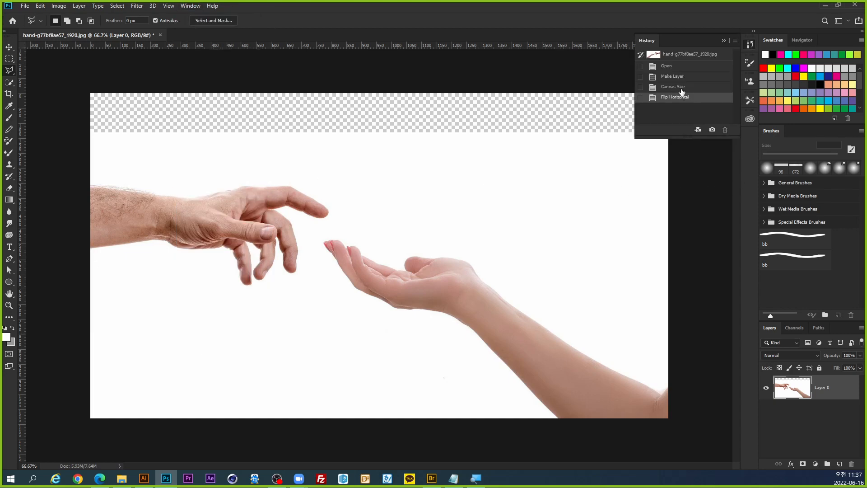
{"action": "left_click", "coordinate": [680, 87]}
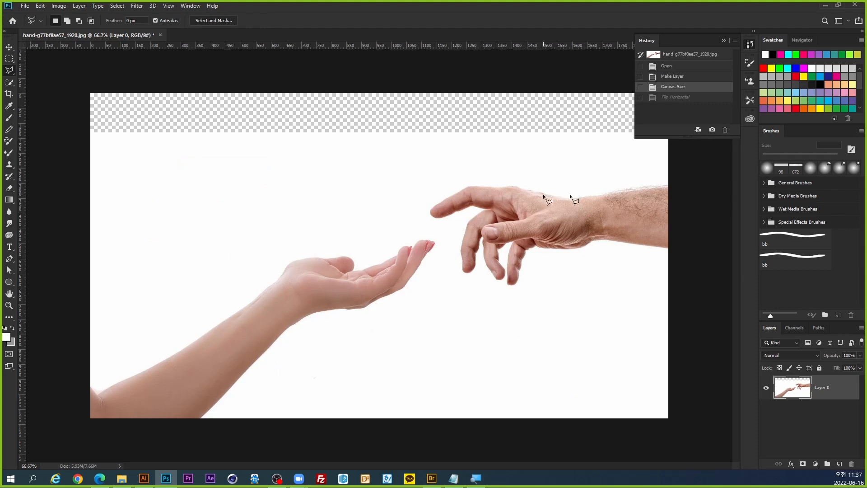
{"action": "left_click", "coordinate": [681, 98]}
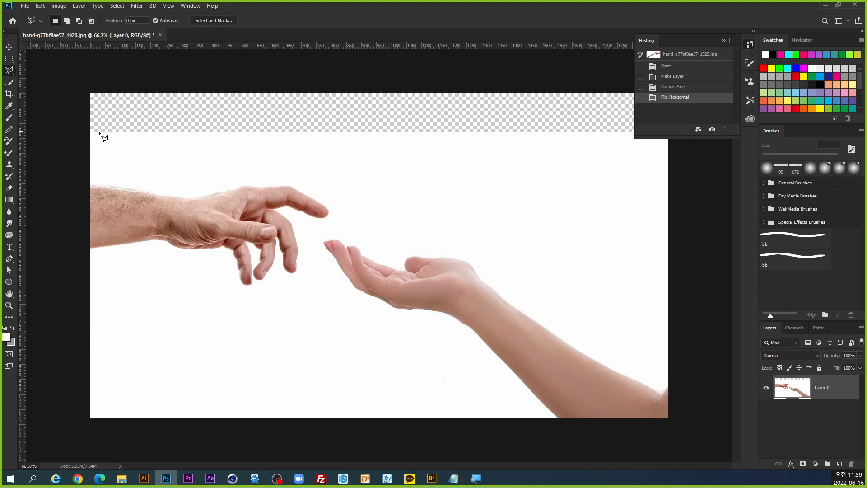
Activate the Move tool and capture an image of the first four toolbox tools with the screen capture program (알캡처).
{"action": "left_click", "coordinate": [9, 48]}
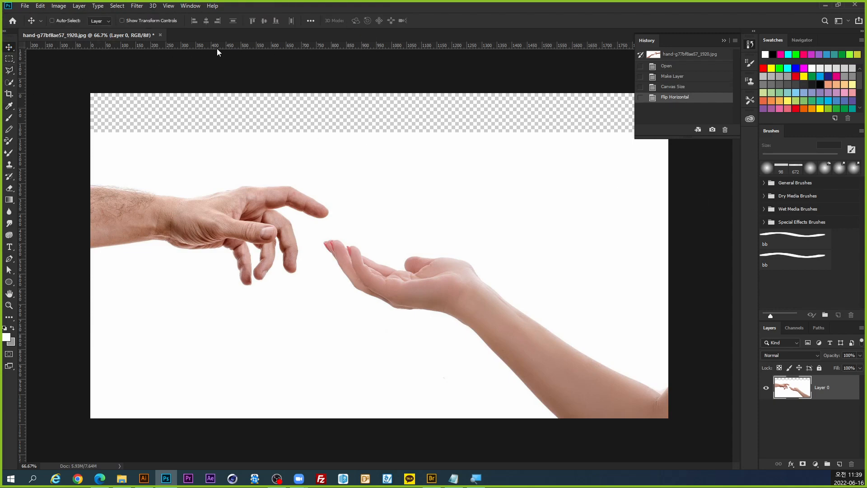
{"action": "key", "text": "ctrl+shift+c"}
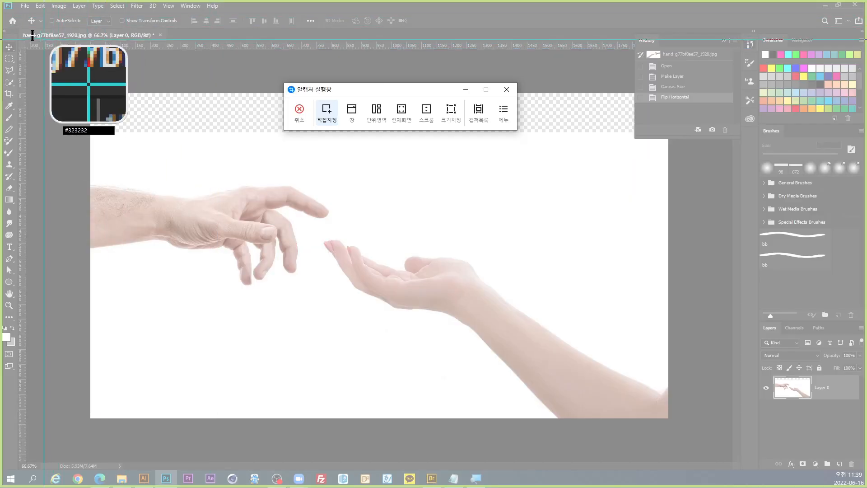
{"action": "left_click_drag", "start_coordinate": [0, 39], "coordinate": [19, 92]}
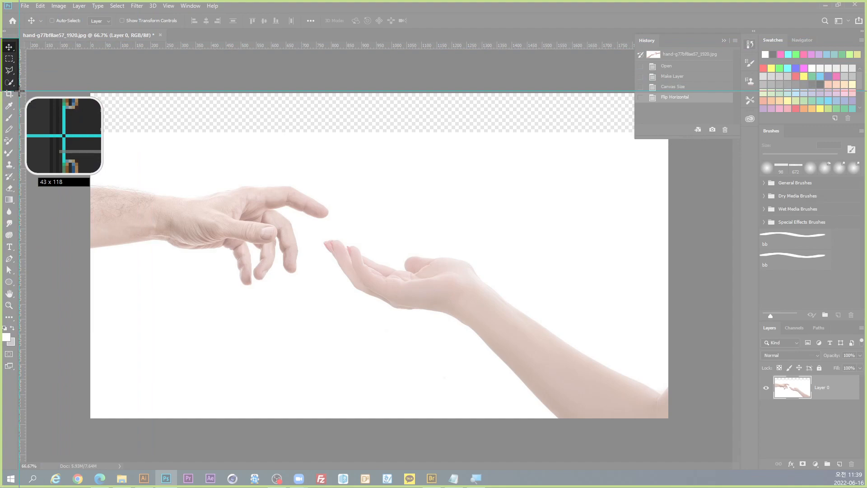
{"action": "left_click_drag", "start_coordinate": [19, 91], "coordinate": [19, 91]}
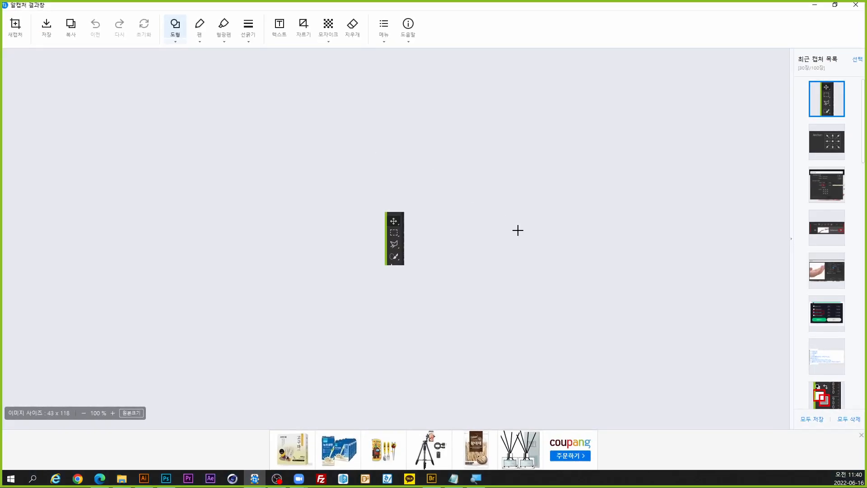
{"action": "scroll", "coordinate": [517, 231], "scroll_direction": "up", "scroll_amount": 8}
{"action": "scroll", "coordinate": [517, 230], "scroll_direction": "down", "scroll_amount": 2}
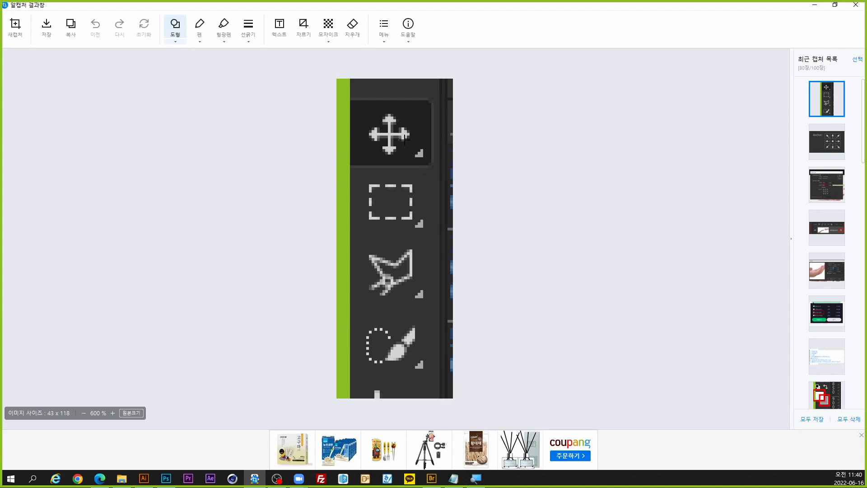
Outline the Move tool icon in the capture with a red rectangle and add the narrow text label "move" beside it.
{"action": "mouse_move", "coordinate": [360, 101]}
{"action": "left_mouse_down"}
{"action": "mouse_move", "coordinate": [379, 140]}
{"action": "mouse_move", "coordinate": [420, 159]}
{"action": "left_mouse_up"}
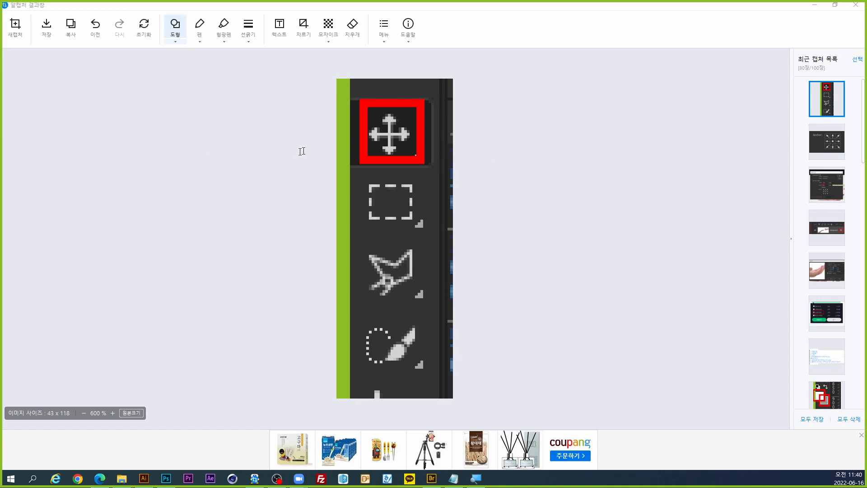
{"action": "left_click", "coordinate": [524, 140]}
{"action": "type", "text": "move"}
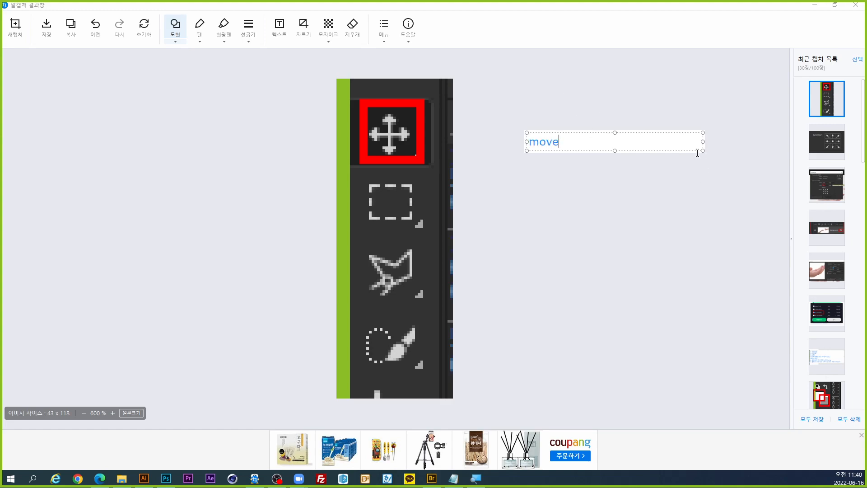
{"action": "left_click_drag", "start_coordinate": [704, 142], "coordinate": [561, 159]}
{"action": "left_click", "coordinate": [614, 150]}
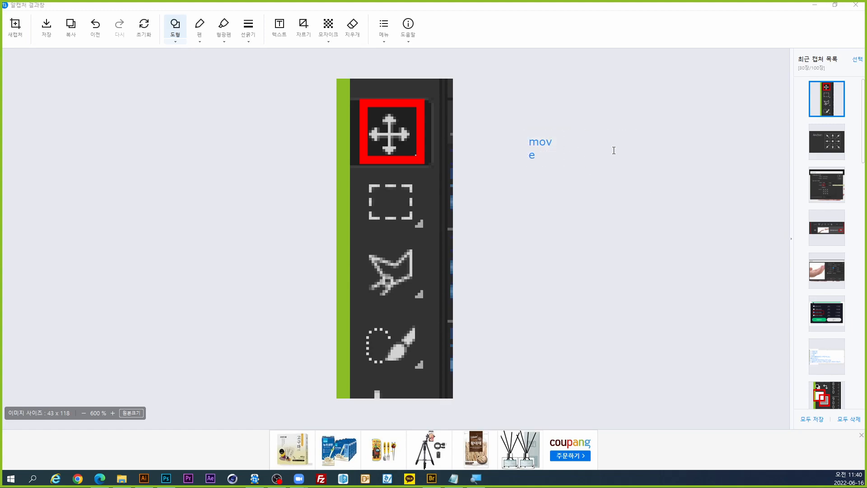
Discard the extra empty text box below the "move" label and close the capture editor to return to Photoshop.
{"action": "left_click", "coordinate": [546, 143]}
{"action": "left_click_drag", "start_coordinate": [618, 134], "coordinate": [584, 186]}
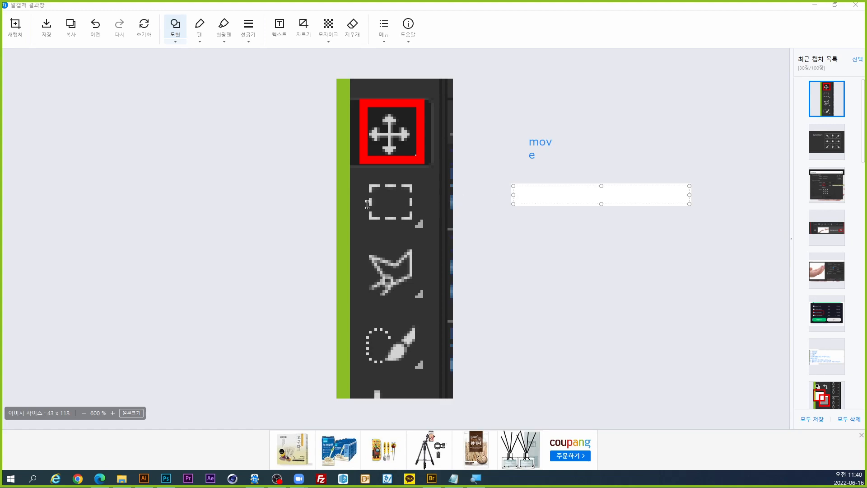
{"action": "left_click", "coordinate": [360, 180]}
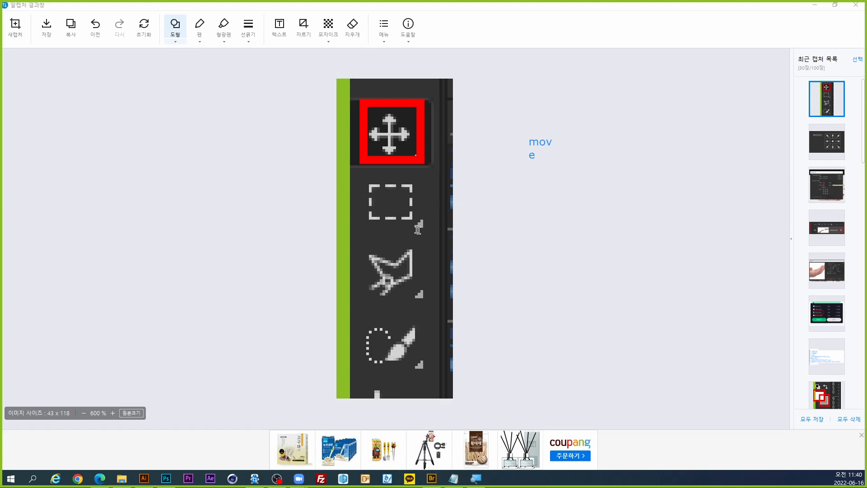
{"action": "left_click", "coordinate": [447, 308]}
{"action": "left_click", "coordinate": [857, 7]}
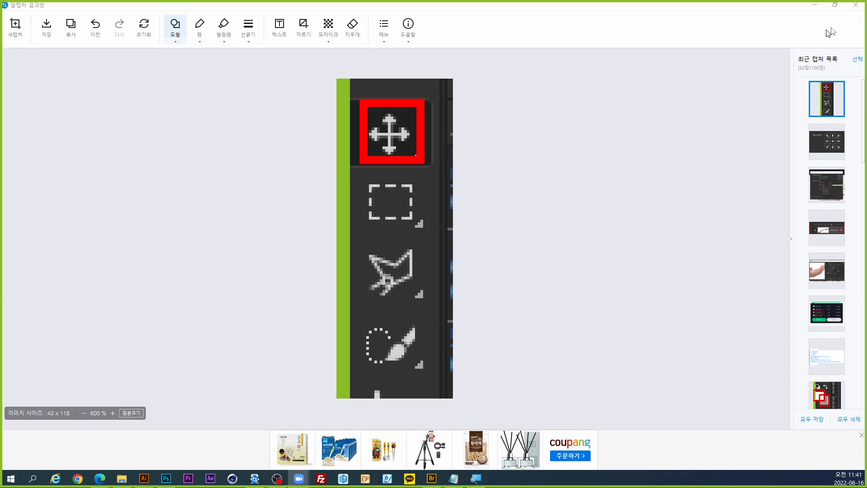
{"action": "left_click", "coordinate": [855, 5]}
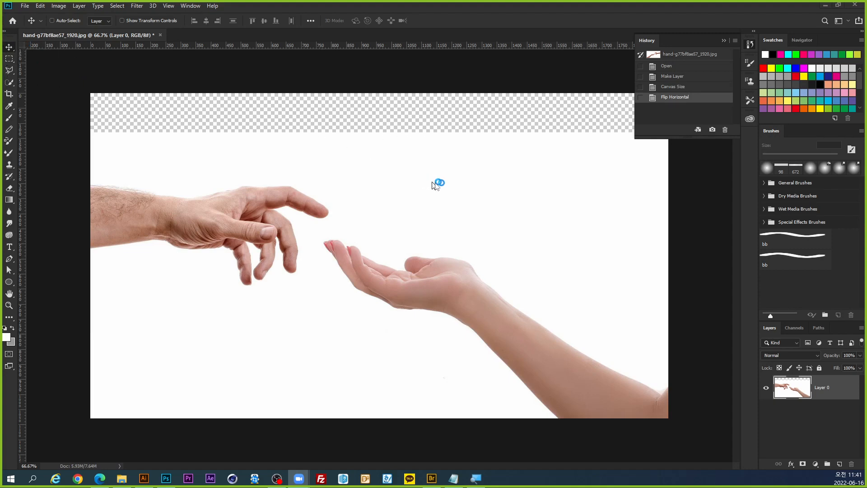
Try moving the hand photo layer slightly up and to the right with the Move tool, and undo the move.
{"action": "left_click_drag", "start_coordinate": [417, 175], "coordinate": [425, 146]}
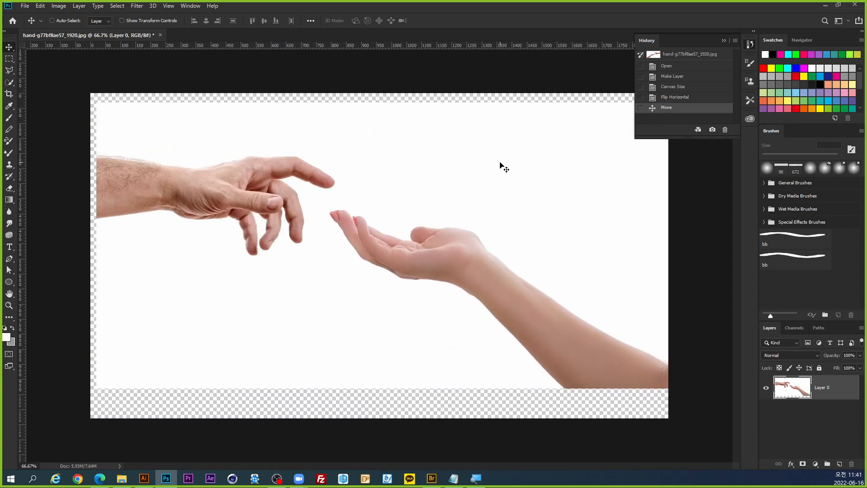
{"action": "key", "text": "ctrl+z"}
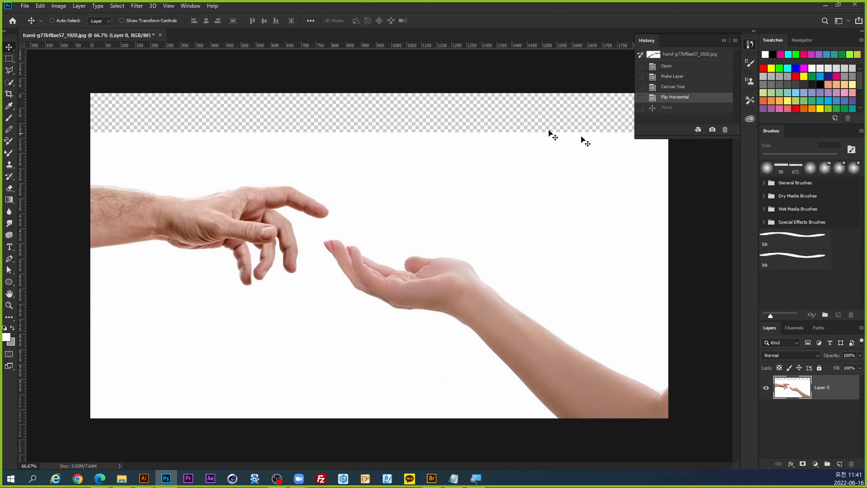
{"action": "mouse_move", "coordinate": [460, 176]}
{"action": "left_mouse_down"}
{"action": "mouse_move", "coordinate": [633, 183]}
{"action": "mouse_move", "coordinate": [454, 157]}
{"action": "mouse_move", "coordinate": [431, 177]}
{"action": "mouse_move", "coordinate": [527, 187]}
{"action": "mouse_move", "coordinate": [438, 160]}
{"action": "mouse_move", "coordinate": [439, 172]}
{"action": "mouse_move", "coordinate": [453, 176]}
{"action": "left_mouse_up"}
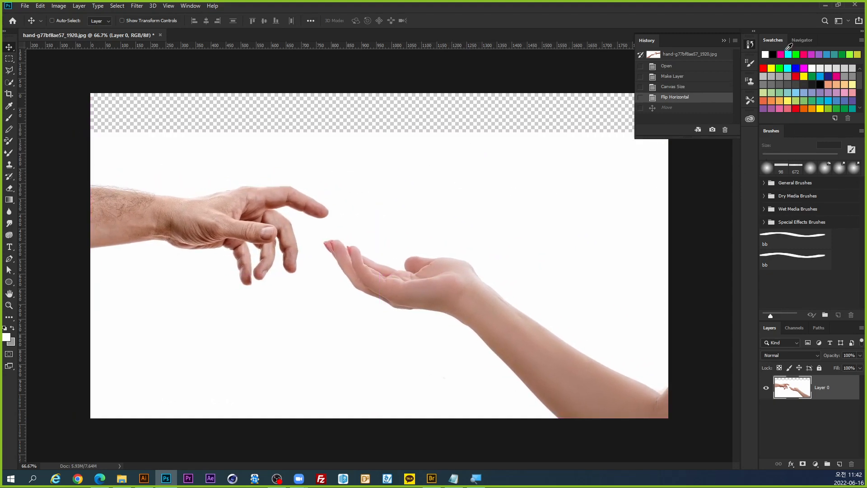
Collapse the History display and draw a rectangular marquee selection around the hand on the left of the photo.
{"action": "left_click", "coordinate": [751, 45]}
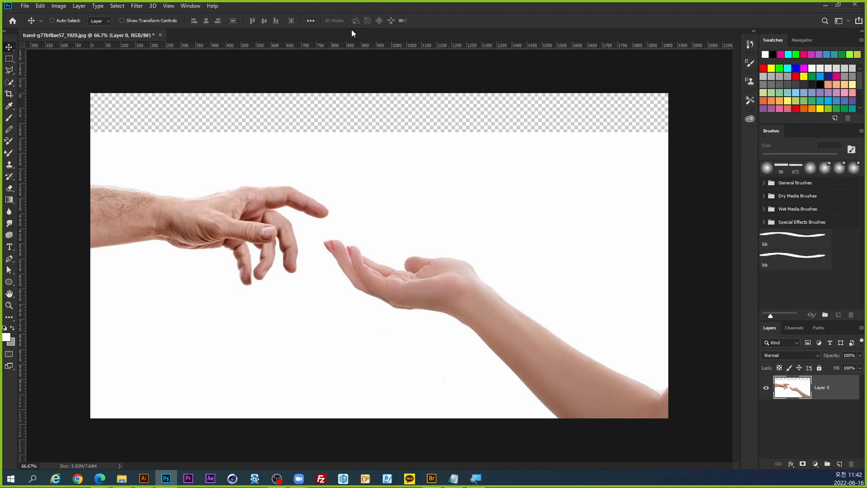
{"action": "left_click", "coordinate": [11, 62]}
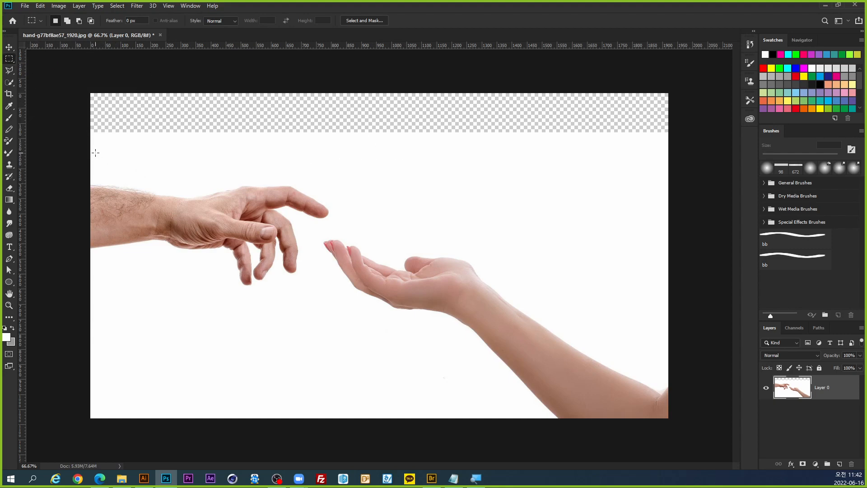
{"action": "mouse_move", "coordinate": [86, 149]}
{"action": "left_mouse_down"}
{"action": "mouse_move", "coordinate": [151, 224]}
{"action": "mouse_move", "coordinate": [206, 257]}
{"action": "mouse_move", "coordinate": [302, 297]}
{"action": "mouse_move", "coordinate": [347, 301]}
{"action": "mouse_move", "coordinate": [113, 259]}
{"action": "mouse_move", "coordinate": [325, 296]}
{"action": "mouse_move", "coordinate": [148, 294]}
{"action": "mouse_move", "coordinate": [335, 315]}
{"action": "mouse_move", "coordinate": [126, 297]}
{"action": "mouse_move", "coordinate": [335, 298]}
{"action": "left_mouse_up"}
{"action": "left_click", "coordinate": [354, 207]}
{"action": "left_click_drag", "start_coordinate": [82, 165], "coordinate": [331, 296]}
Capture the Deselect command with its Ctrl+D shortcut from the Select commands and show the image enlarged in the capture editor.
{"action": "left_click", "coordinate": [121, 7]}
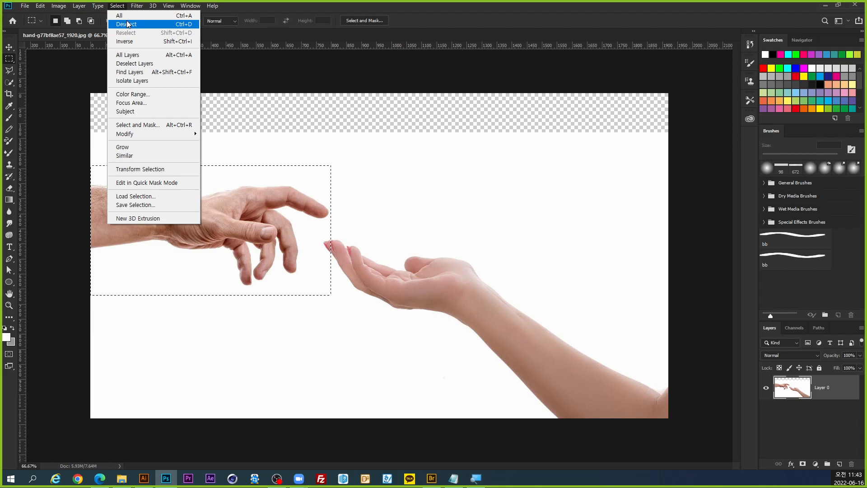
{"action": "key", "text": "ctrl+shift+c"}
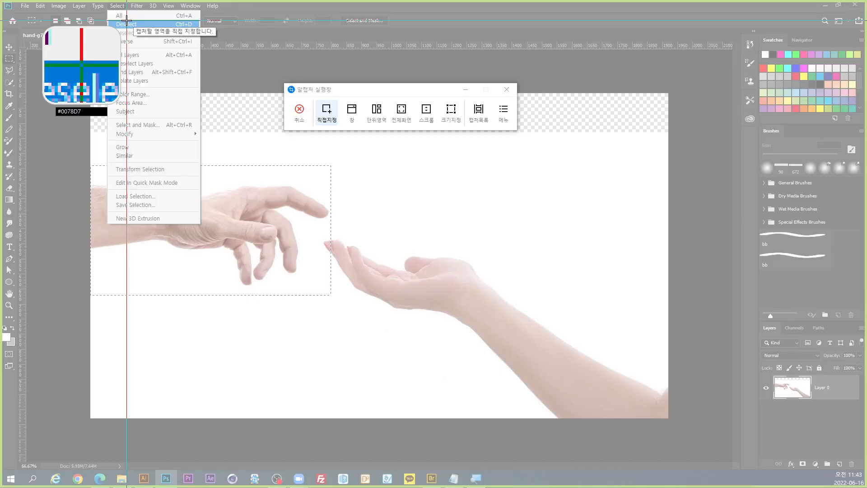
{"action": "left_click_drag", "start_coordinate": [101, 5], "coordinate": [199, 33]}
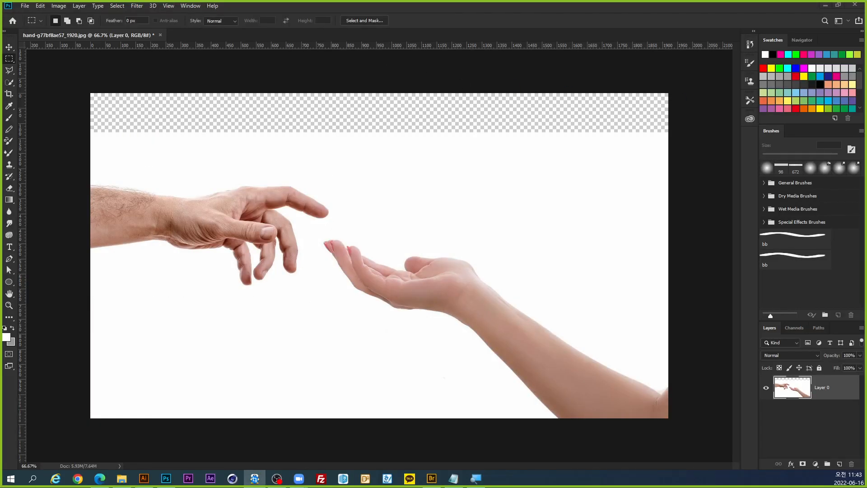
{"action": "double_click", "coordinate": [425, 25]}
{"action": "scroll", "coordinate": [509, 251], "scroll_direction": "up", "scroll_amount": 9}
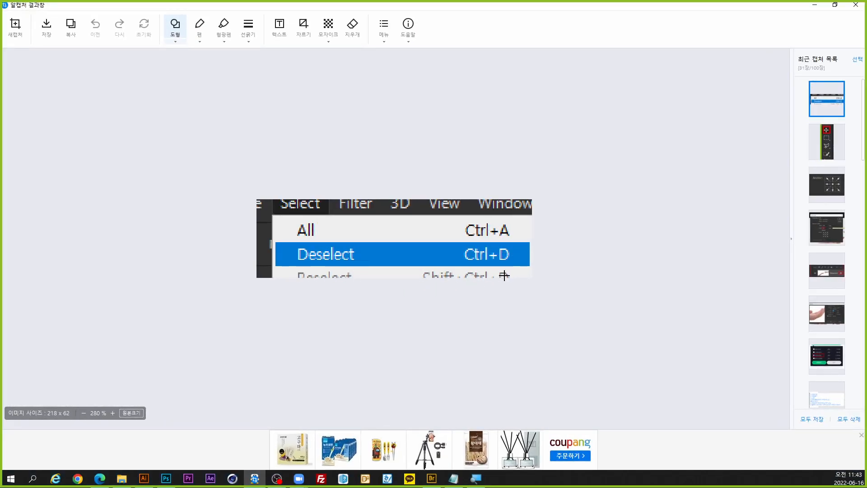
Close the capture editor to return to Photoshop and remove the rectangular marquee selection from the hand photo.
{"action": "left_click", "coordinate": [856, 5]}
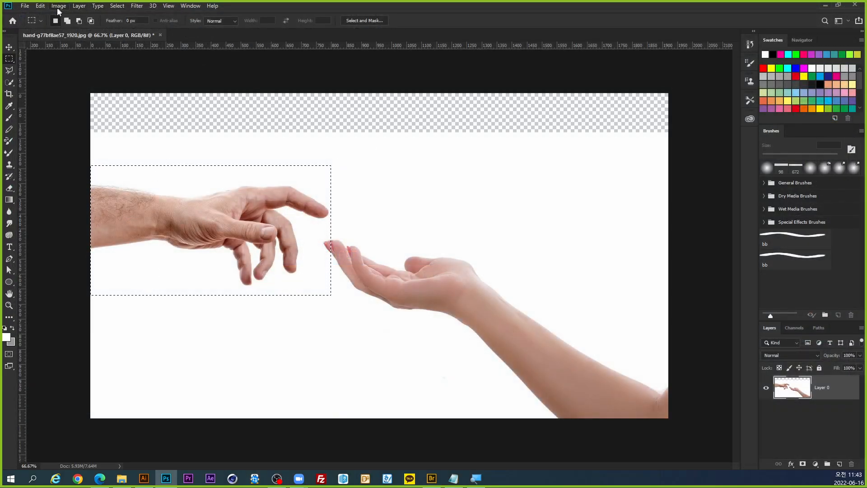
{"action": "left_click", "coordinate": [116, 6]}
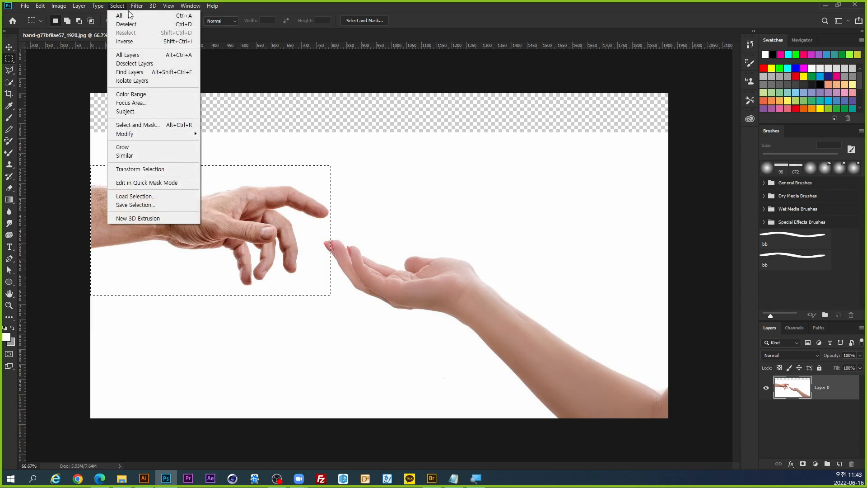
{"action": "left_click", "coordinate": [135, 25]}
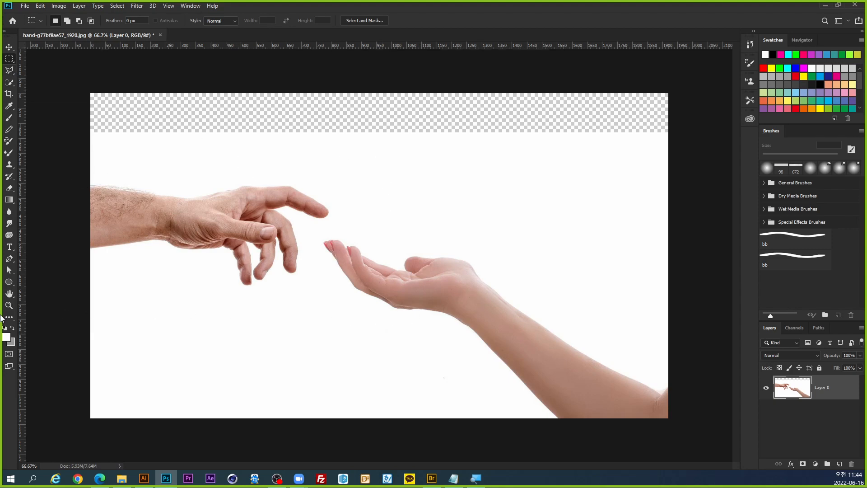
Draw a closed Polygonal Lasso selection loosely around the hairy arm and hand entering from the photo's left edge.
{"action": "left_click", "coordinate": [13, 70]}
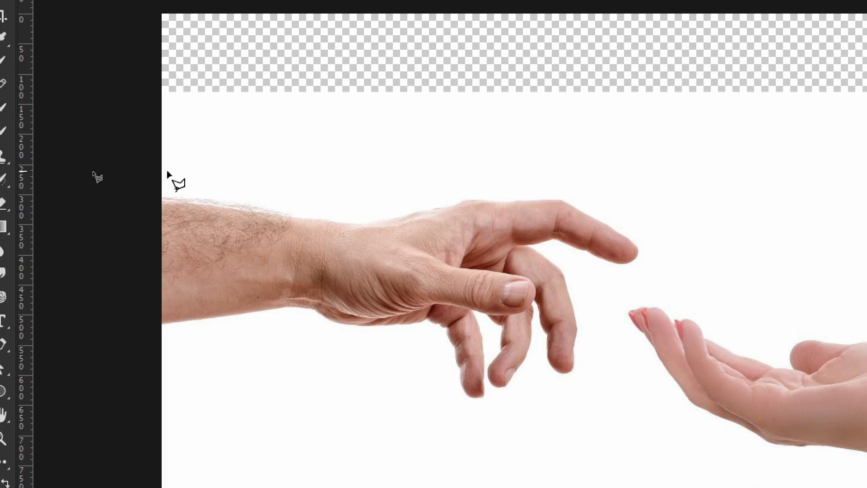
{"action": "left_click", "coordinate": [162, 173]}
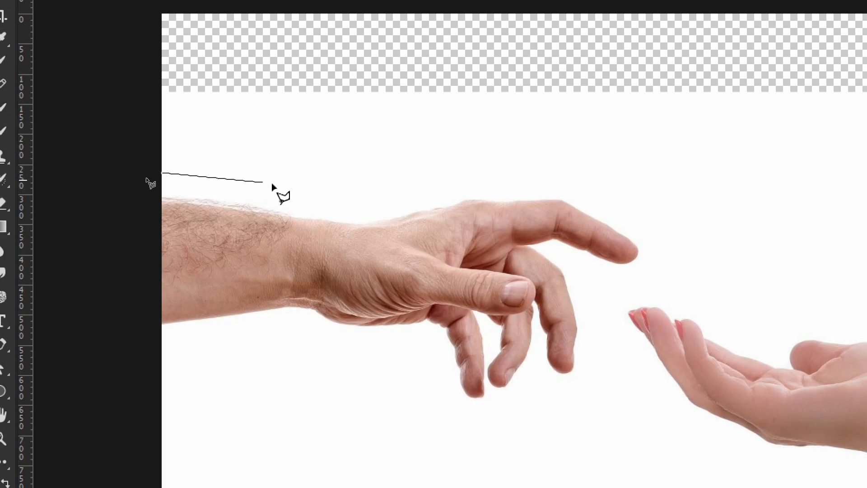
{"action": "left_click", "coordinate": [361, 206]}
{"action": "left_click", "coordinate": [484, 179]}
{"action": "left_click", "coordinate": [577, 178]}
{"action": "left_click", "coordinate": [675, 243]}
{"action": "left_click", "coordinate": [632, 293]}
{"action": "left_click", "coordinate": [579, 280]}
{"action": "left_click", "coordinate": [599, 342]}
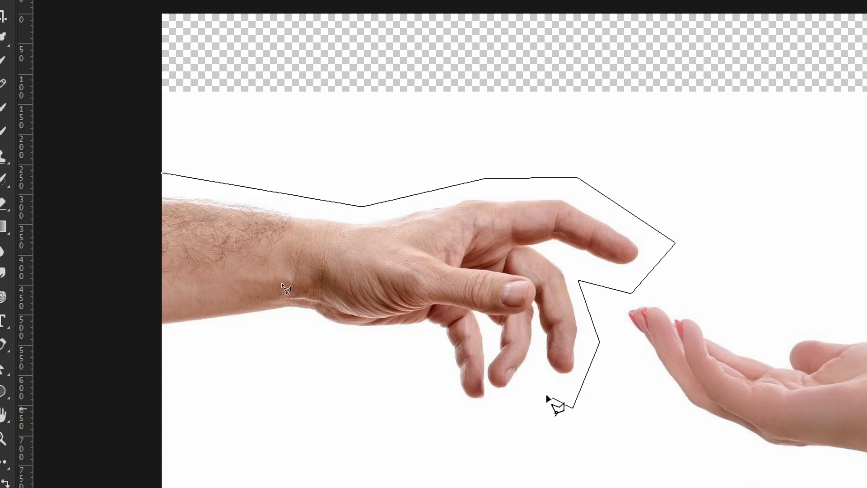
{"action": "left_click", "coordinate": [532, 381]}
{"action": "left_click", "coordinate": [497, 414]}
{"action": "left_click", "coordinate": [433, 416]}
{"action": "left_click", "coordinate": [428, 347]}
{"action": "left_click", "coordinate": [321, 346]}
{"action": "left_click", "coordinate": [281, 318]}
{"action": "left_click", "coordinate": [157, 350]}
{"action": "left_click", "coordinate": [161, 256]}
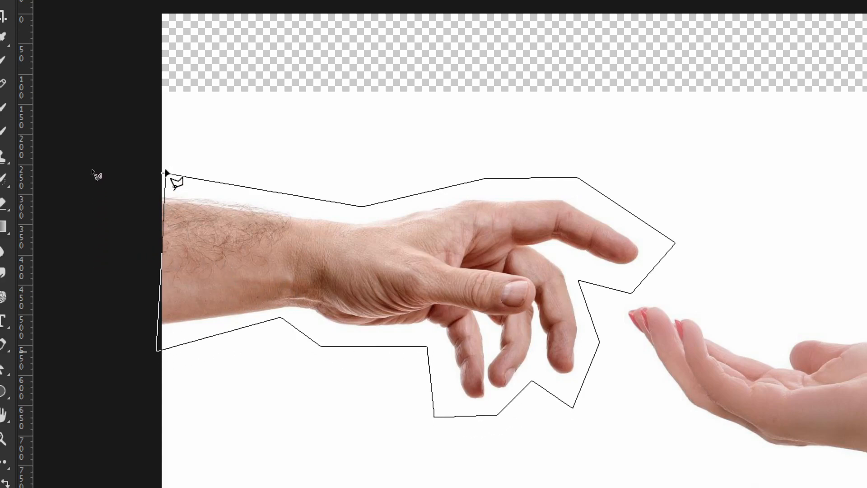
{"action": "left_click", "coordinate": [163, 173]}
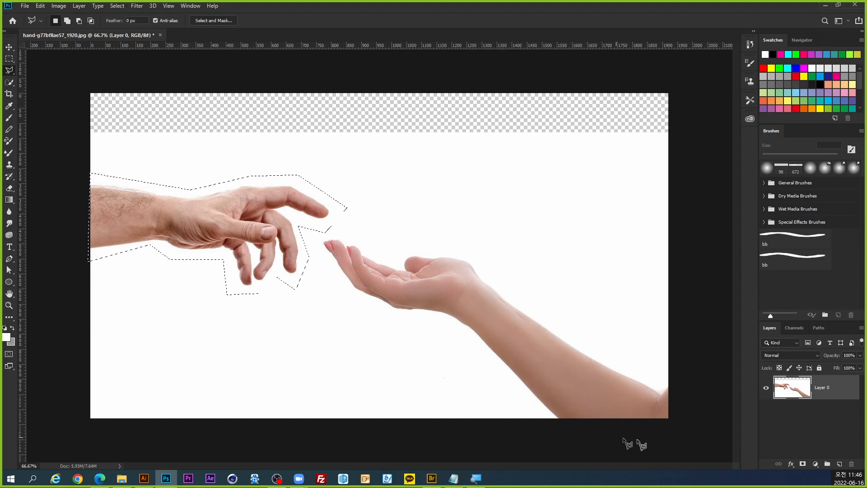
Compare which Edit commands are available with no layer selected and with Layer 0 selected, finishing with Layer 0 selected.
{"action": "left_click", "coordinate": [827, 436]}
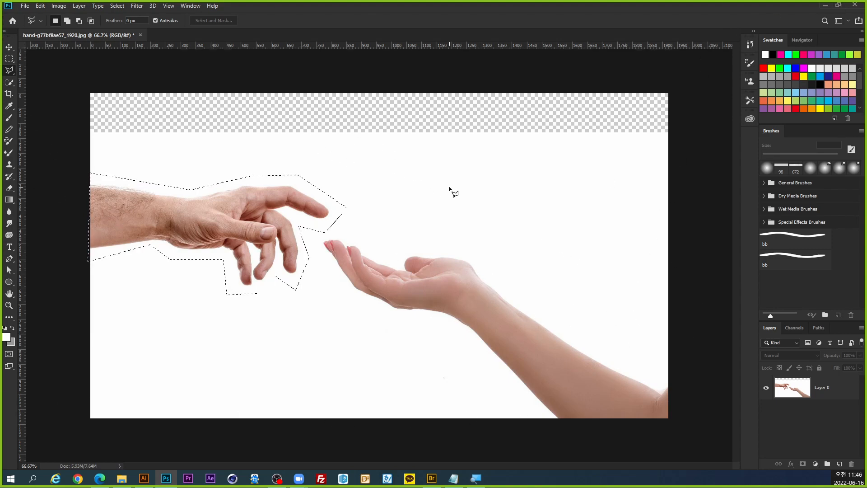
{"action": "left_click", "coordinate": [43, 7]}
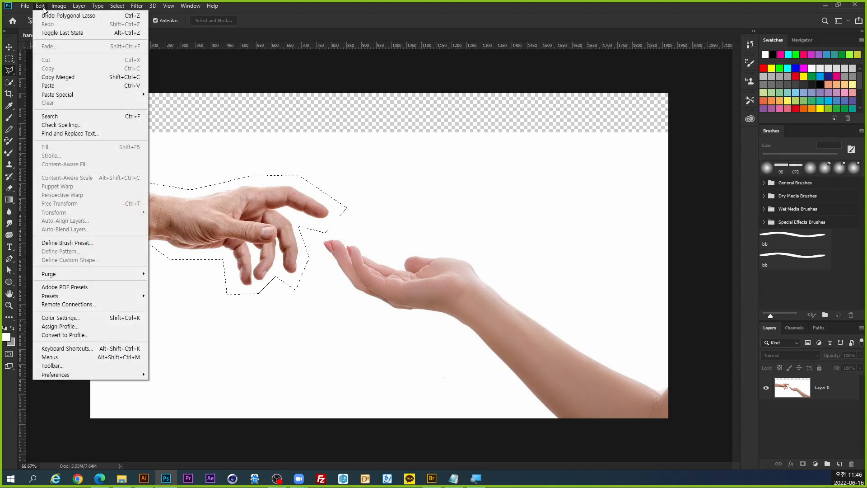
{"action": "left_click", "coordinate": [839, 416]}
{"action": "left_click", "coordinate": [838, 393]}
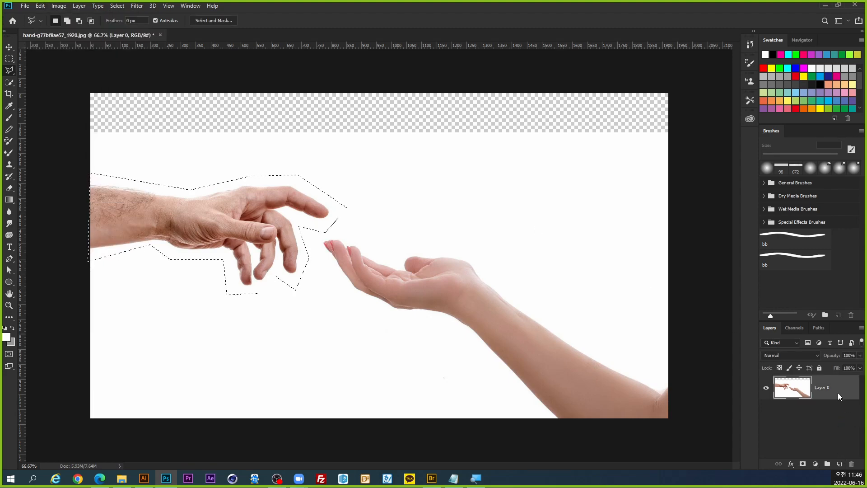
{"action": "left_click", "coordinate": [40, 6]}
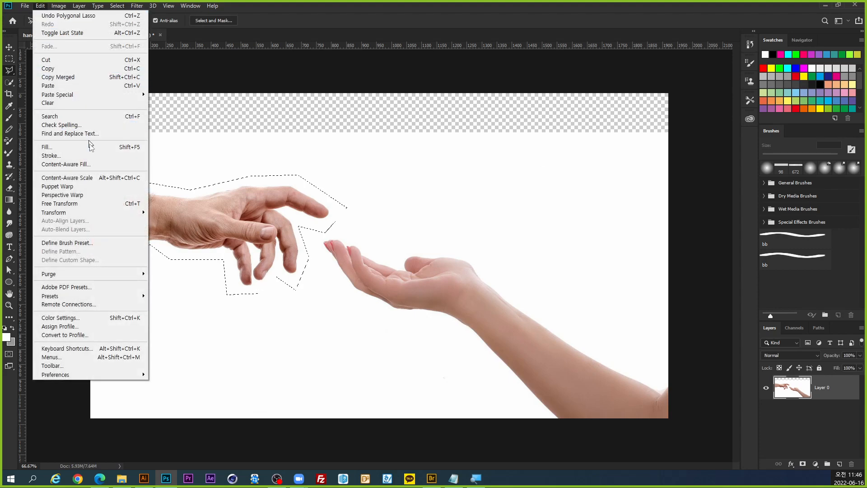
{"action": "left_click", "coordinate": [836, 437]}
{"action": "left_click", "coordinate": [842, 388]}
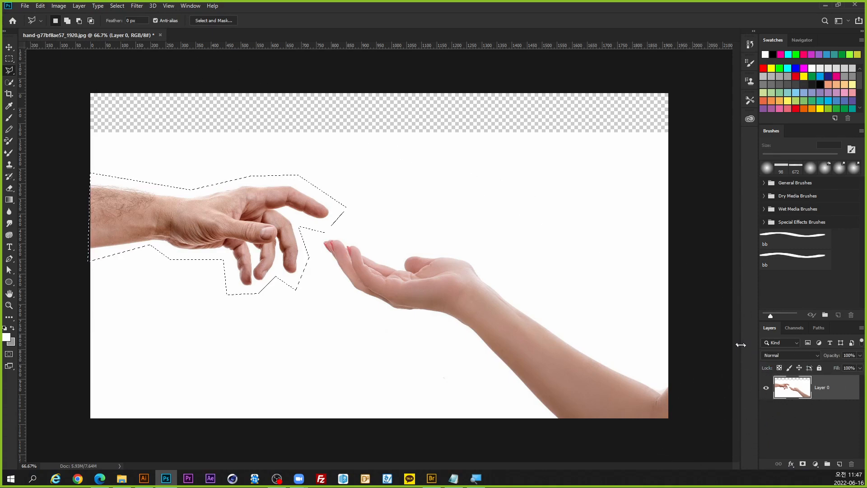
{"action": "left_click", "coordinate": [812, 437]}
{"action": "left_click", "coordinate": [834, 398]}
Fill the lassoed hand area with the foreground color in Normal mode at 100% opacity, and deselect.
{"action": "left_click", "coordinate": [40, 7]}
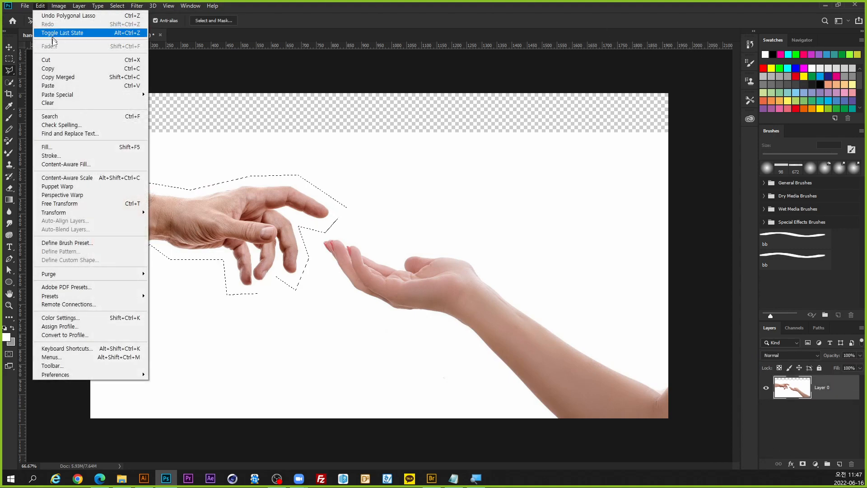
{"action": "left_click", "coordinate": [68, 146]}
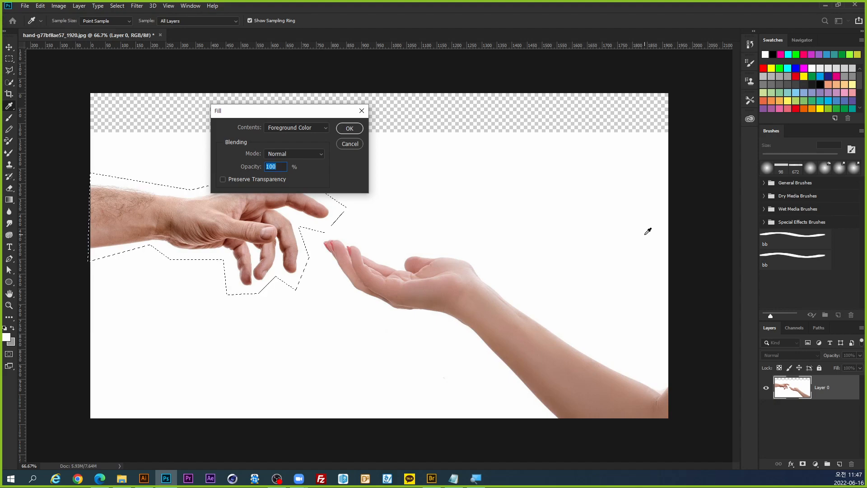
{"action": "left_click", "coordinate": [357, 128]}
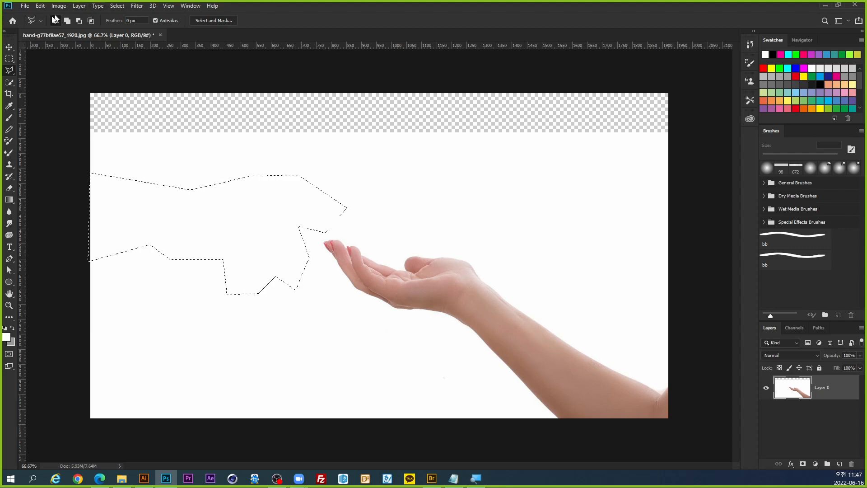
{"action": "left_click", "coordinate": [122, 6]}
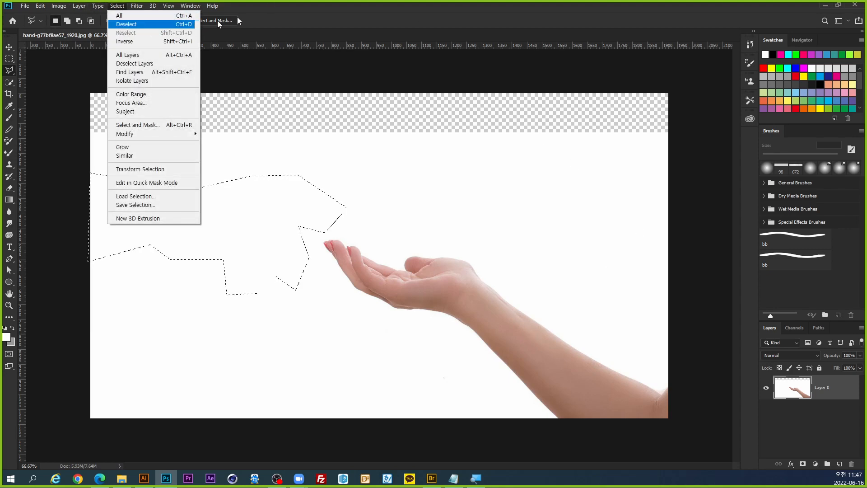
{"action": "left_click", "coordinate": [332, 4]}
{"action": "key", "text": "ctrl+d"}
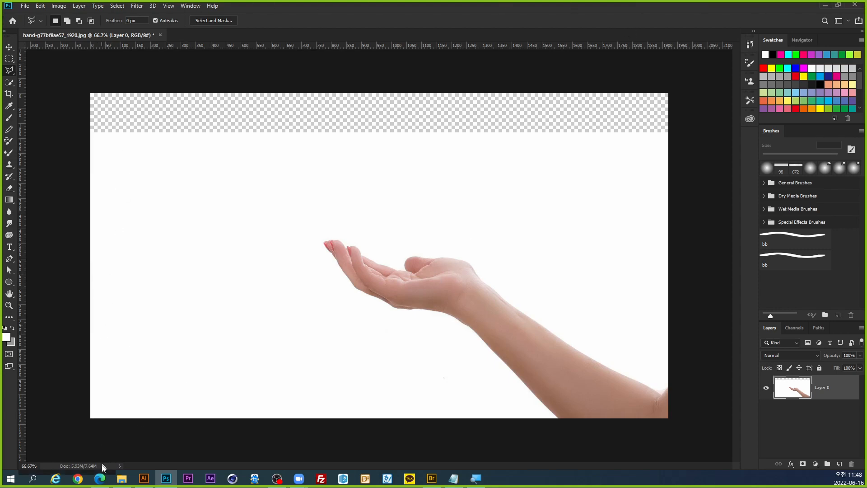
Activate the Quick Selection tool, capture the upper toolbar, and outline the tool's icon in red before returning to Photoshop.
{"action": "left_click", "coordinate": [100, 481]}
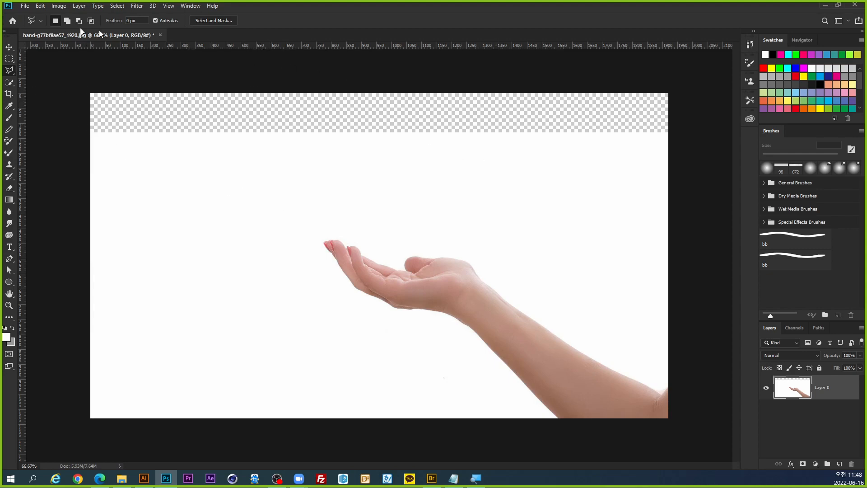
{"action": "left_click", "coordinate": [14, 76]}
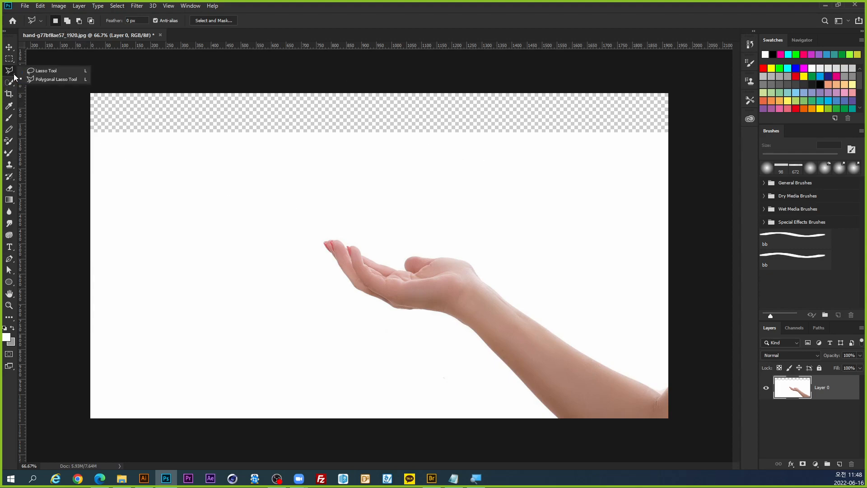
{"action": "left_click", "coordinate": [9, 82]}
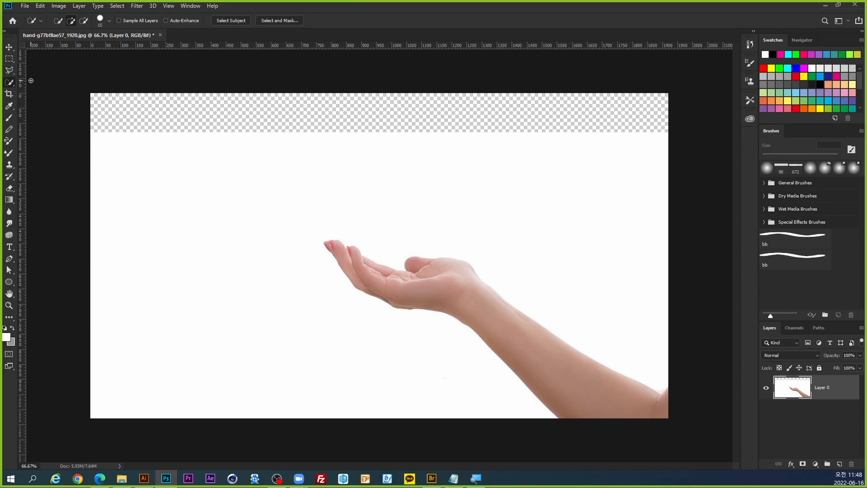
{"action": "key", "text": "ctrl+shift+c"}
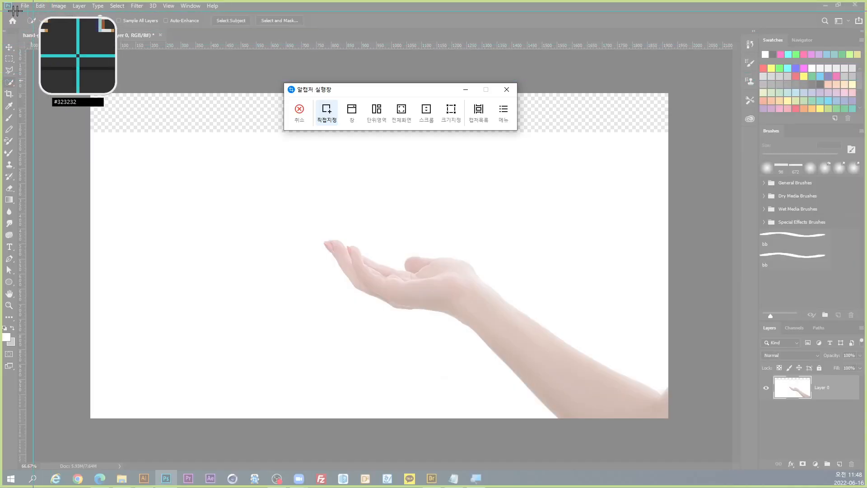
{"action": "left_click_drag", "start_coordinate": [0, 8], "coordinate": [31, 89]}
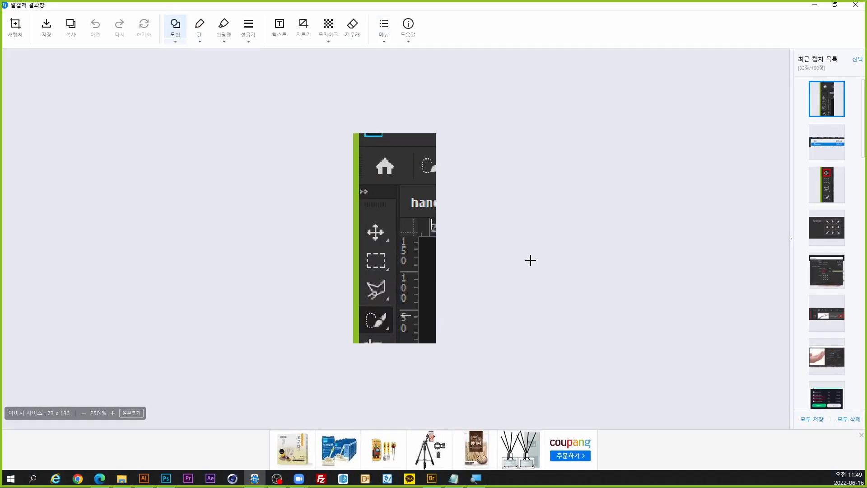
{"action": "scroll", "coordinate": [531, 260], "scroll_direction": "up", "scroll_amount": 2}
{"action": "left_click_drag", "start_coordinate": [344, 316], "coordinate": [399, 361]}
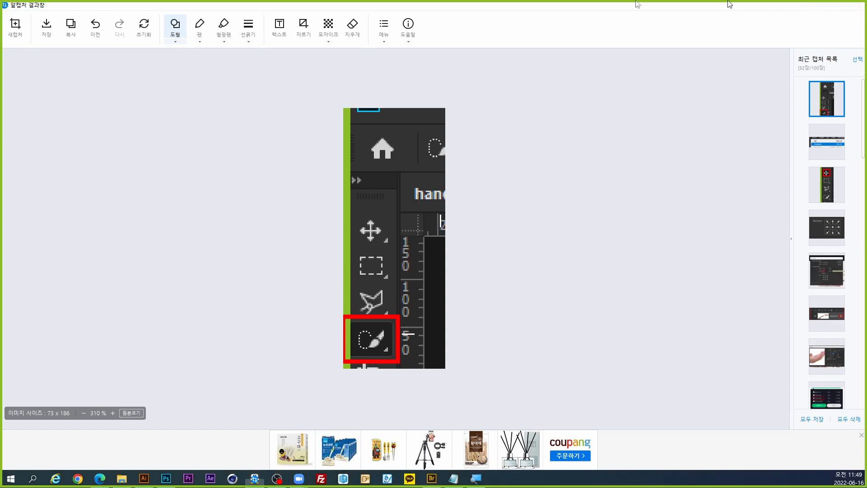
{"action": "left_click", "coordinate": [819, 5]}
Switch to the Magic Wand tool, capture its toolbar area, and outline the wand icon in red in the enlarged capture.
{"action": "right_click", "coordinate": [14, 83]}
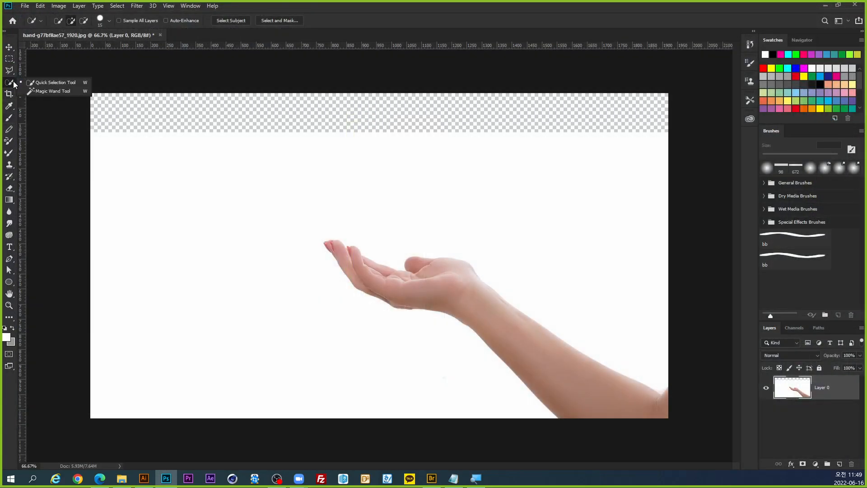
{"action": "left_click", "coordinate": [53, 91]}
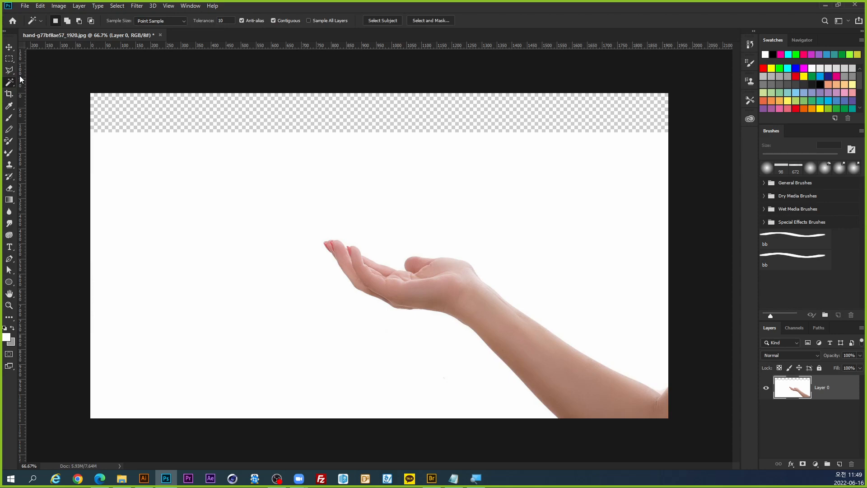
{"action": "key", "text": "ctrl+shift+c"}
{"action": "left_click_drag", "start_coordinate": [1, 34], "coordinate": [18, 90]}
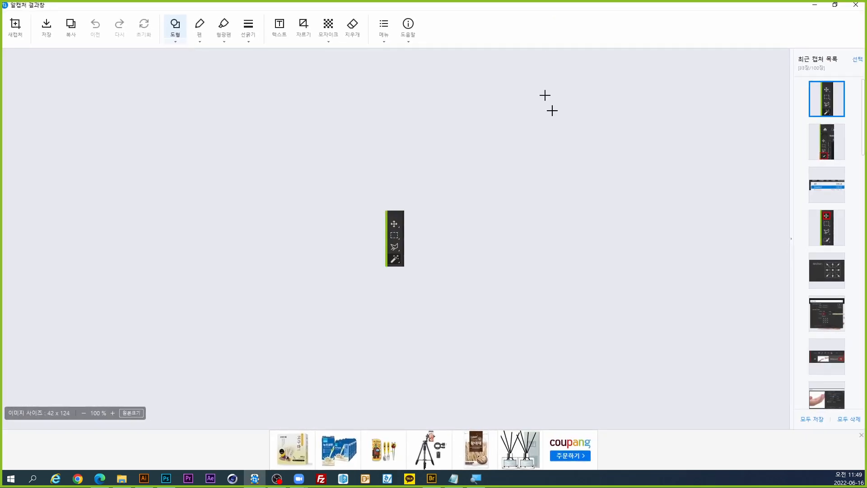
{"action": "scroll", "coordinate": [633, 299], "scroll_direction": "up", "scroll_amount": 5}
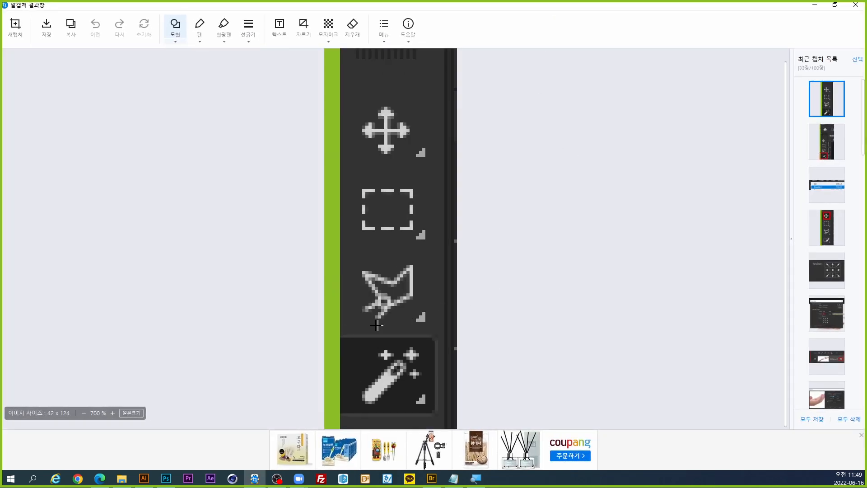
{"action": "mouse_move", "coordinate": [326, 327]}
{"action": "left_mouse_down"}
{"action": "mouse_move", "coordinate": [401, 412]}
{"action": "mouse_move", "coordinate": [448, 426]}
{"action": "left_mouse_up"}
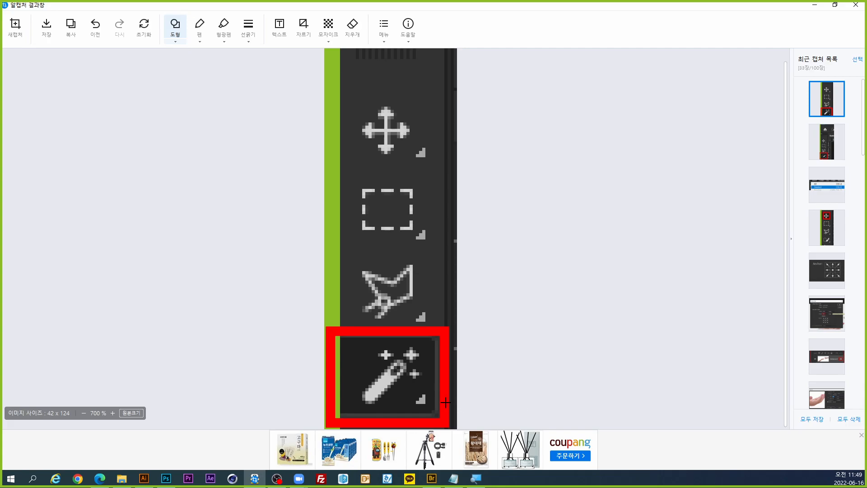
{"action": "left_click", "coordinate": [815, 5]}
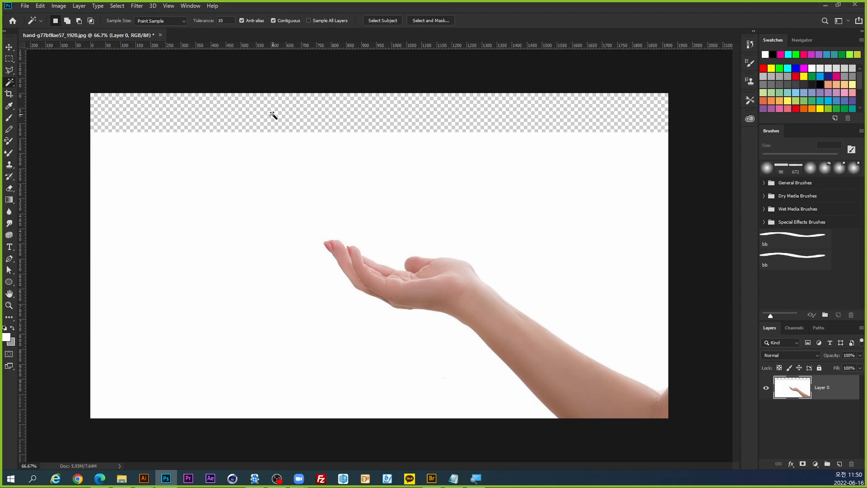
Capture the Magic Wand options with the Tolerance setting, outline the tolerance value in red, and close the capture editor.
{"action": "right_click", "coordinate": [9, 82]}
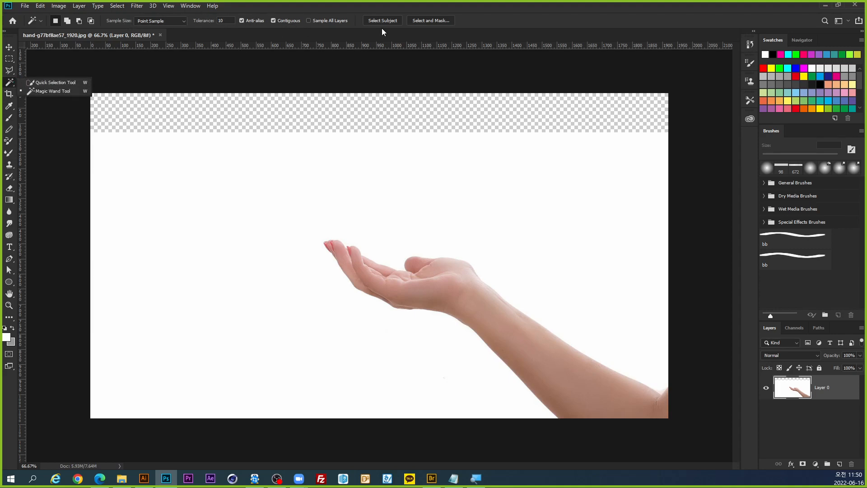
{"action": "key", "text": "ctrl+shift+c"}
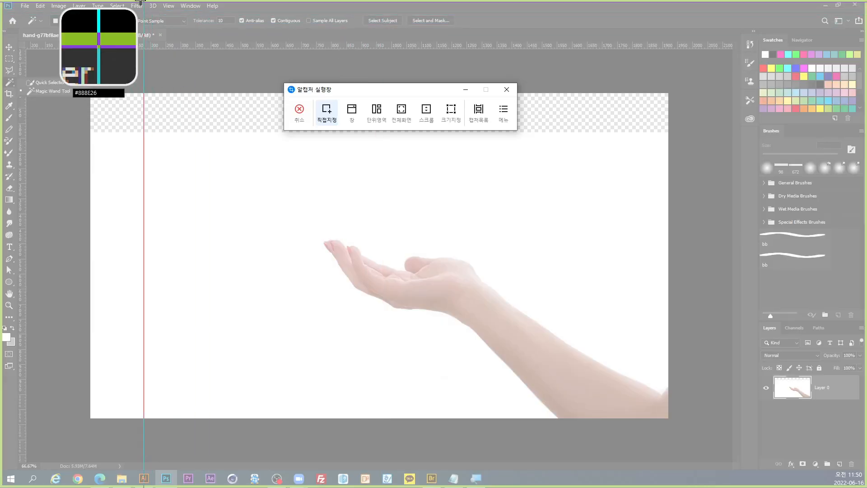
{"action": "left_click_drag", "start_coordinate": [29, 1], "coordinate": [239, 30]}
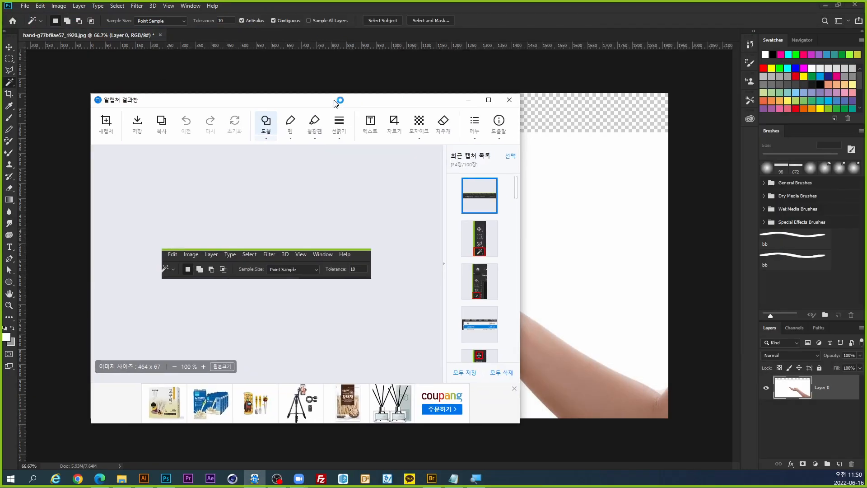
{"action": "double_click", "coordinate": [337, 101]}
{"action": "scroll", "coordinate": [474, 211], "scroll_direction": "up", "scroll_amount": 8}
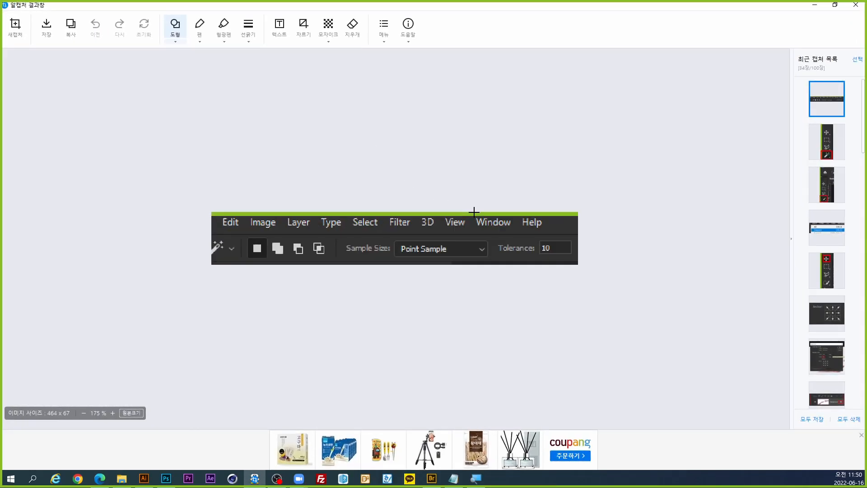
{"action": "scroll", "coordinate": [473, 211], "scroll_direction": "up", "scroll_amount": 1}
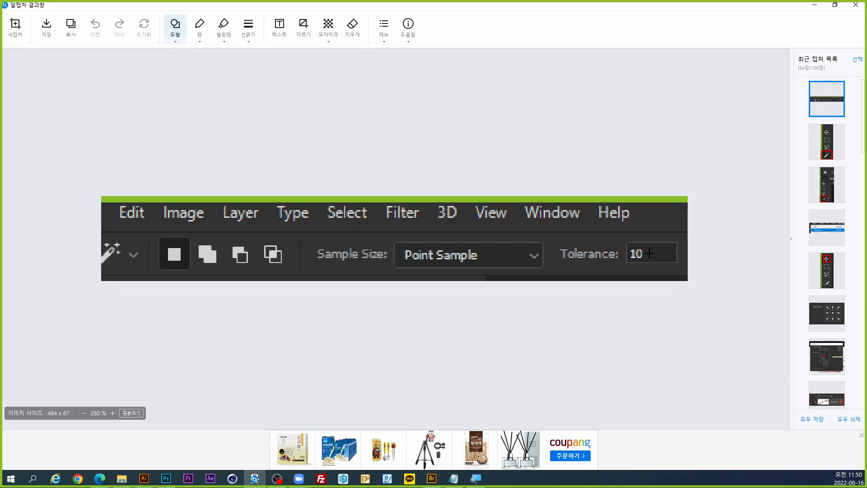
{"action": "left_click_drag", "start_coordinate": [647, 242], "coordinate": [622, 266]}
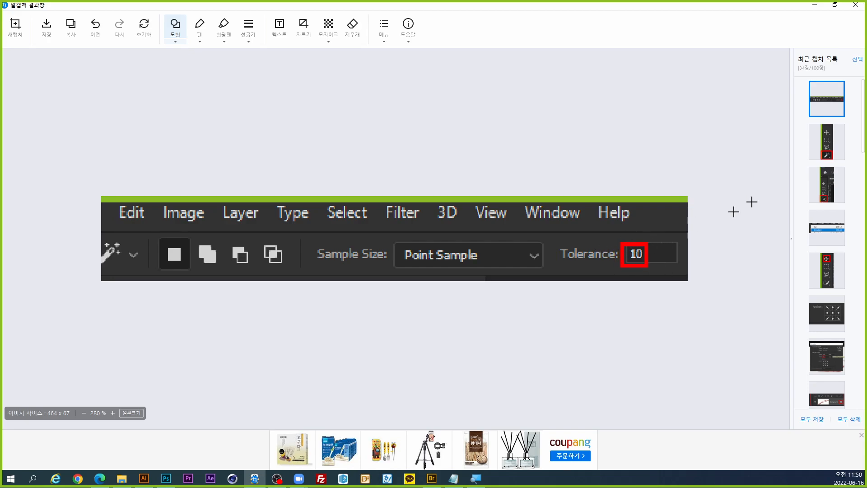
{"action": "left_click", "coordinate": [855, 4]}
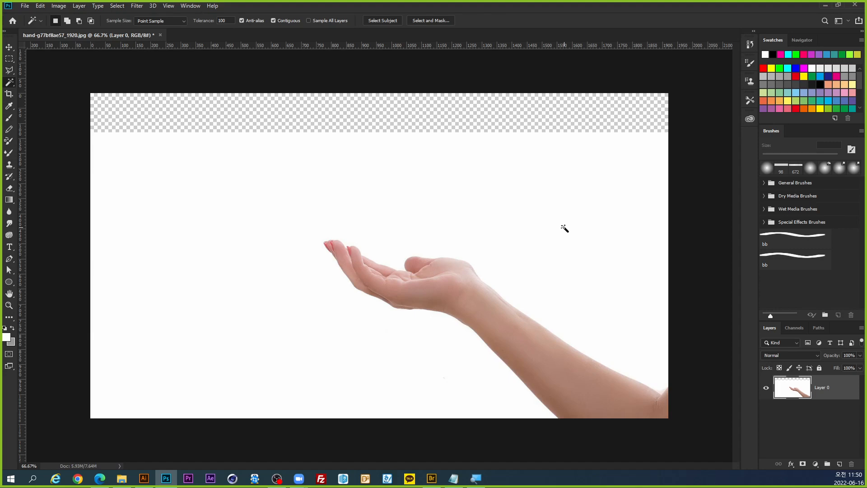
Try the Magic Wand at tolerance 100 on the white background above the arm, and clear the selection.
{"action": "left_click", "coordinate": [563, 227]}
{"action": "key", "text": "ctrl+d"}
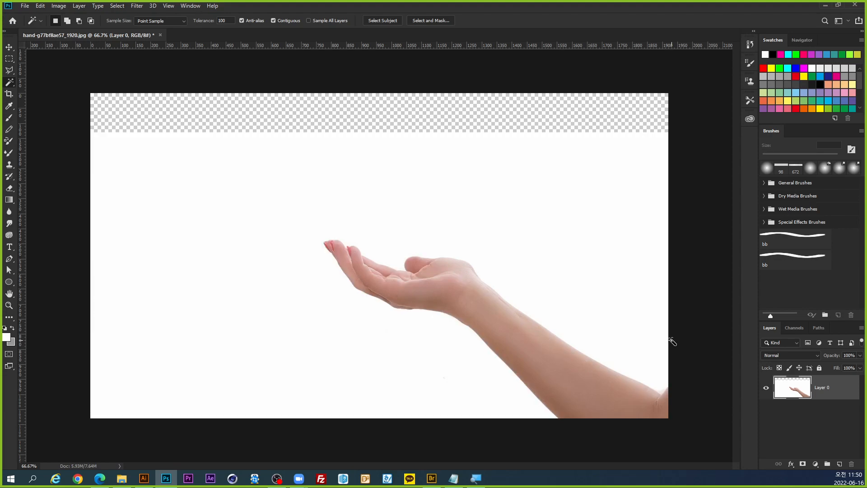